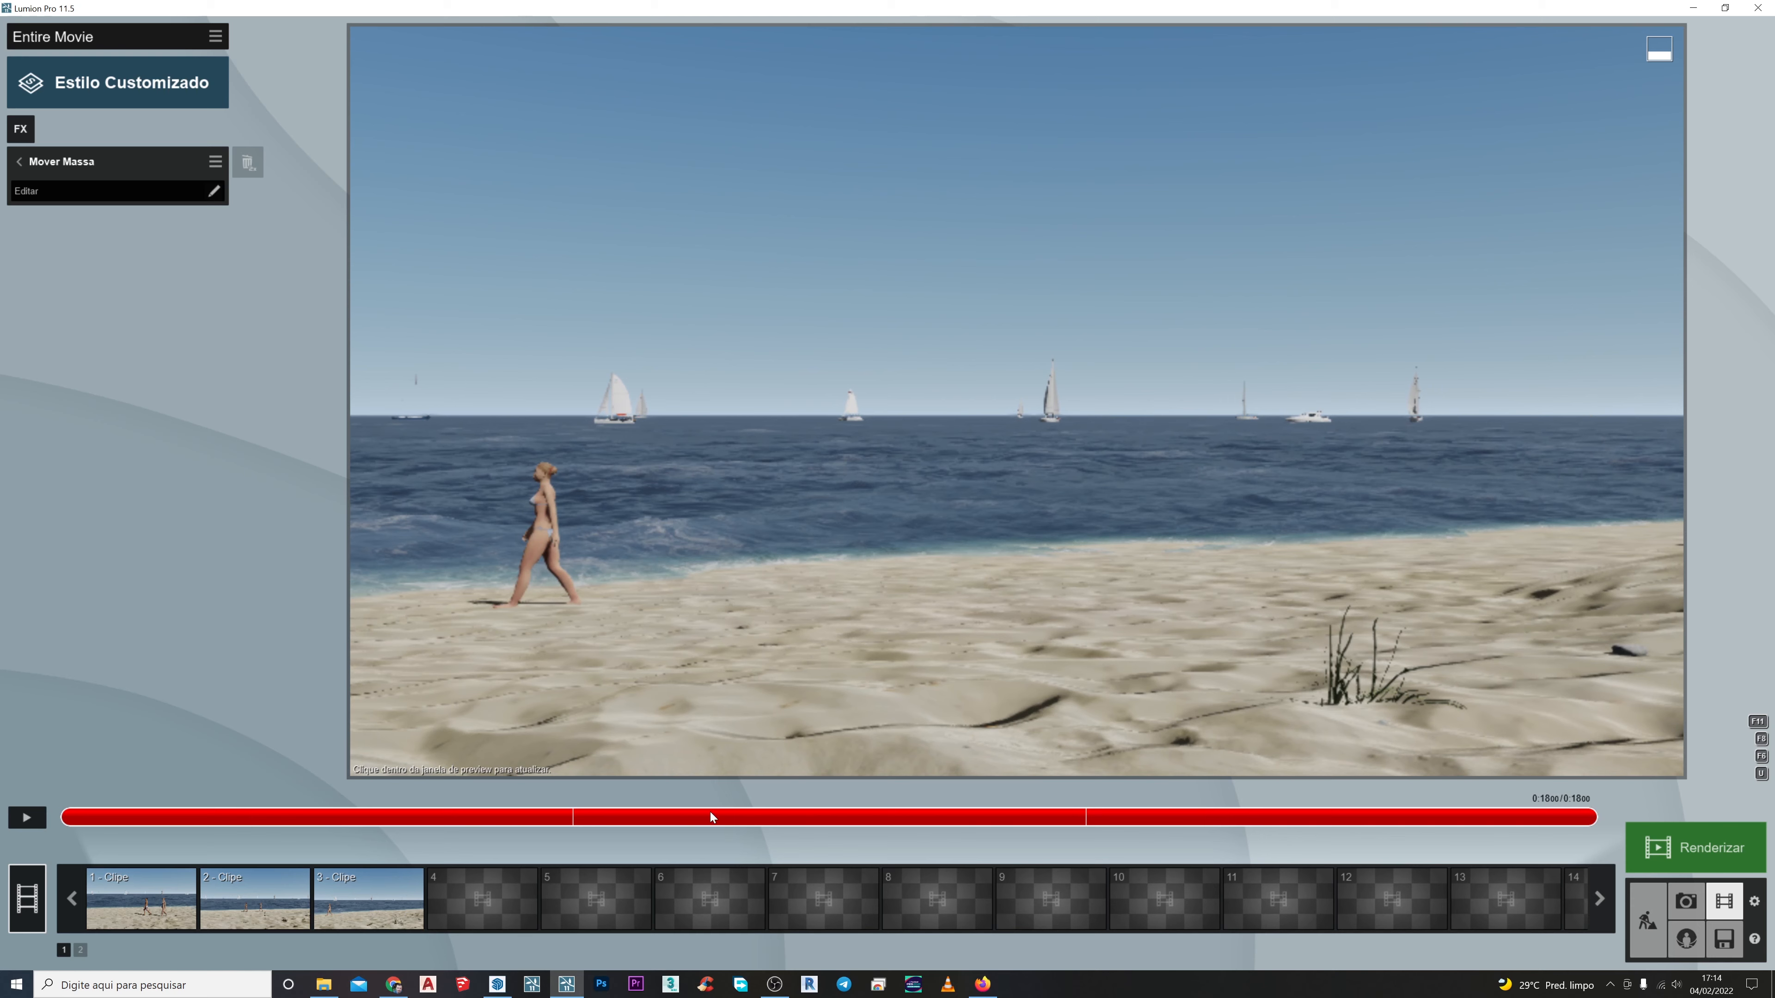
Scrub through the entire movie's timeline to review the existing animation of the people and boats across all three clips
{"action": "left_click_drag", "start_coordinate": [557, 824], "coordinate": [474, 824]}
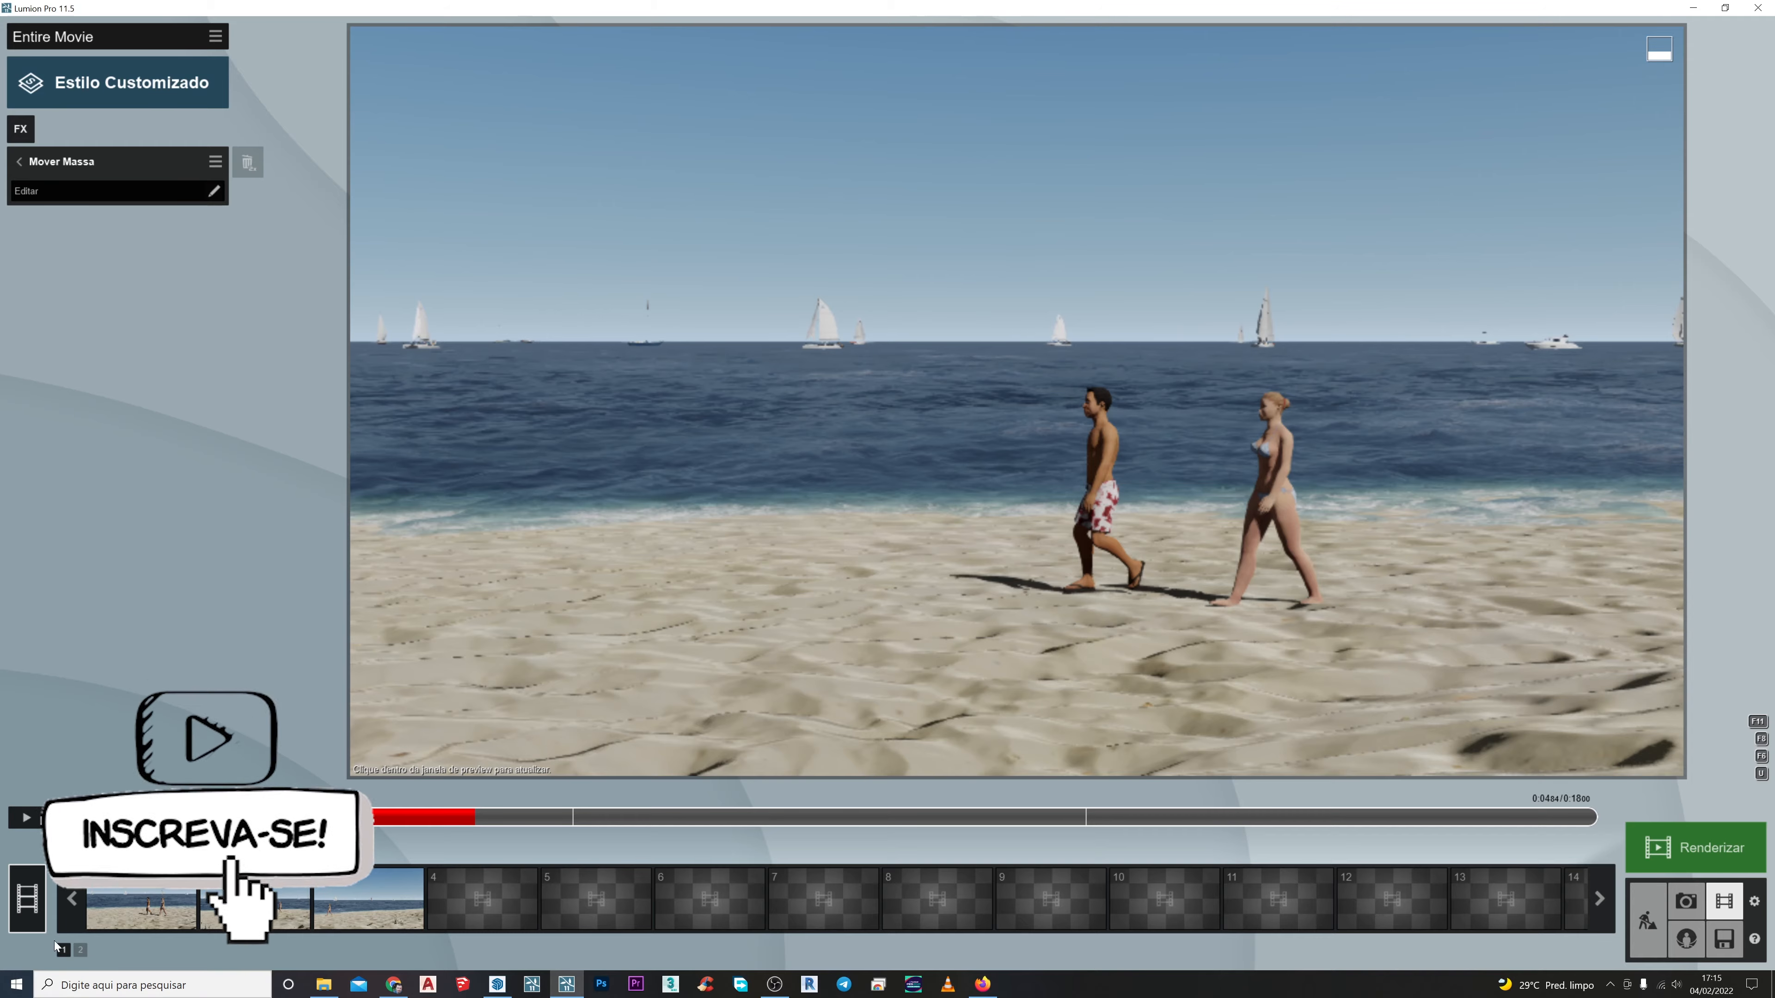
{"action": "left_click", "coordinate": [26, 900]}
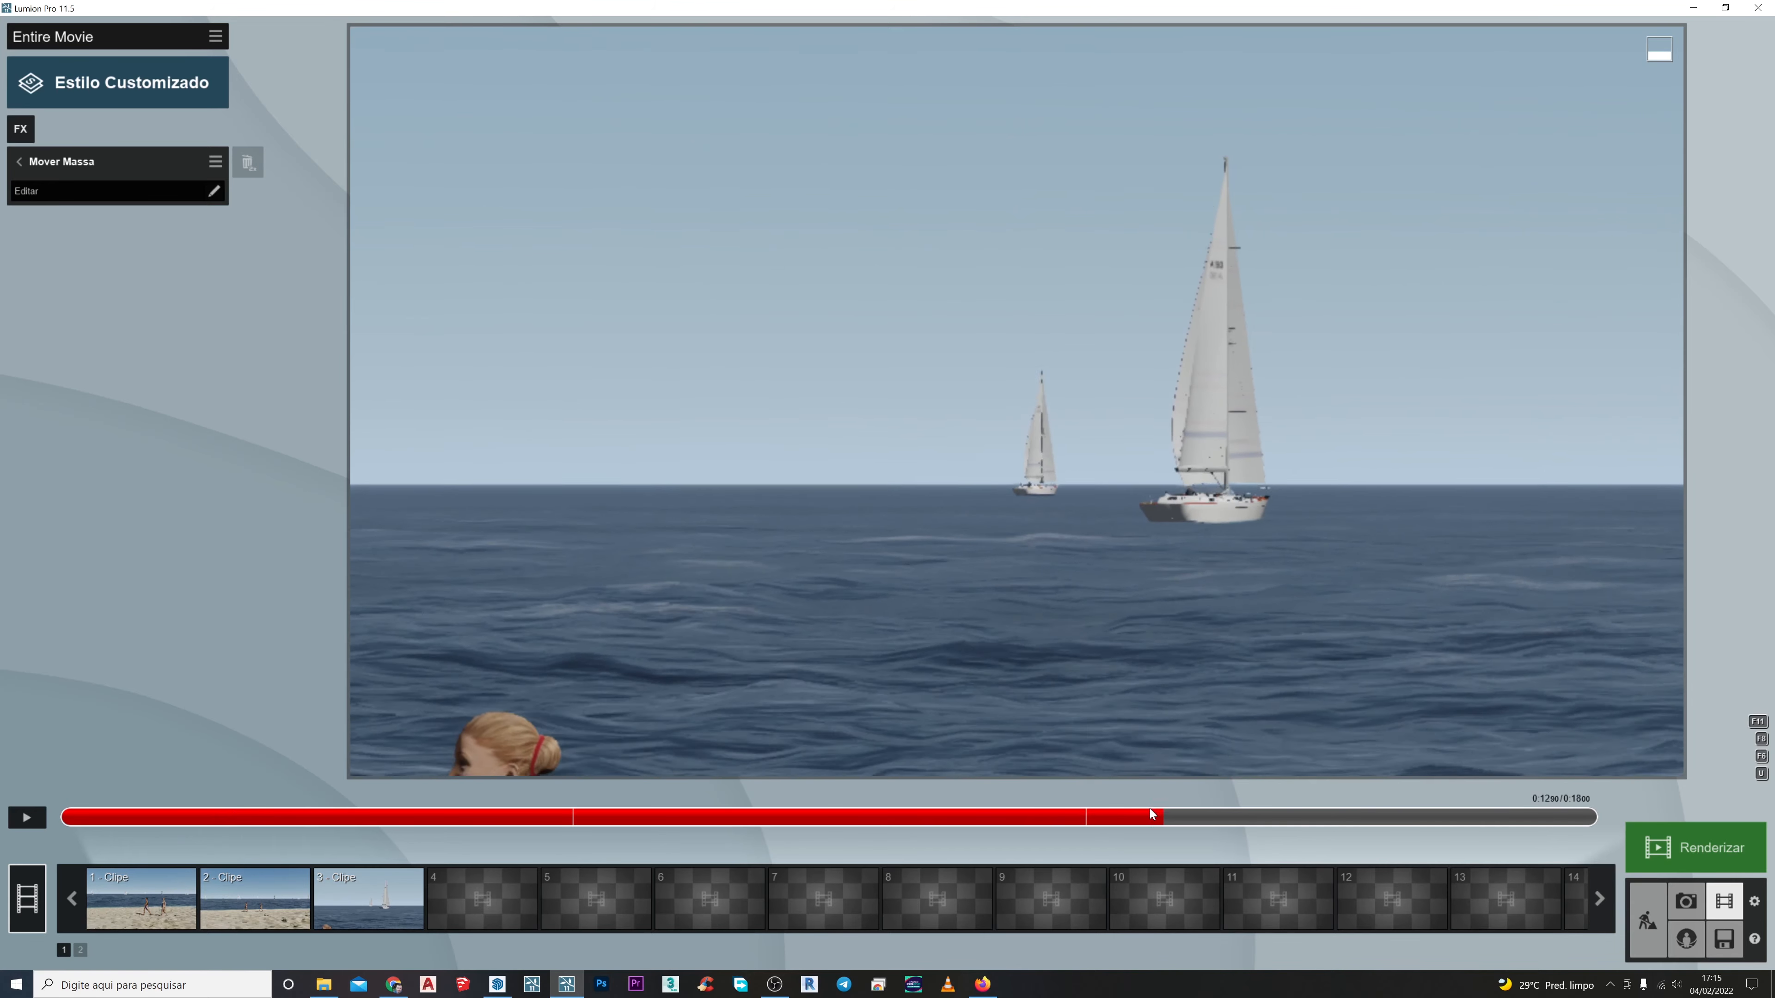
{"action": "left_click_drag", "start_coordinate": [1150, 811], "coordinate": [1056, 818]}
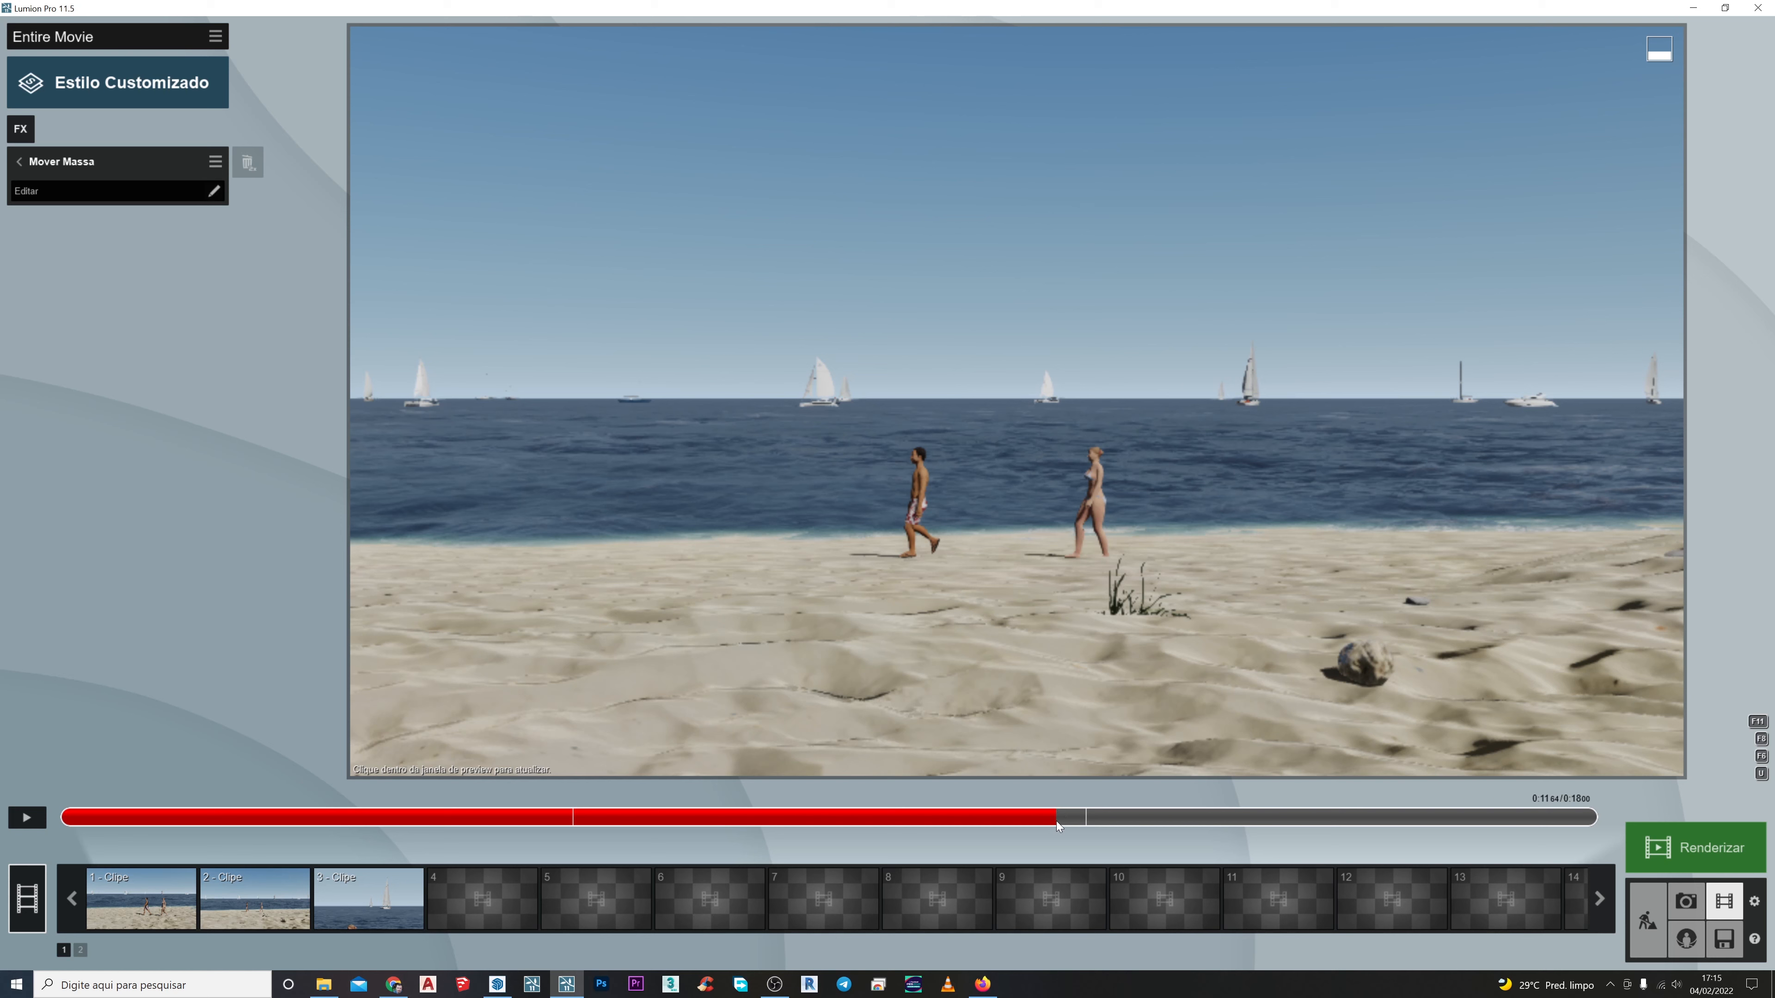
{"action": "left_click_drag", "start_coordinate": [1057, 825], "coordinate": [1606, 801]}
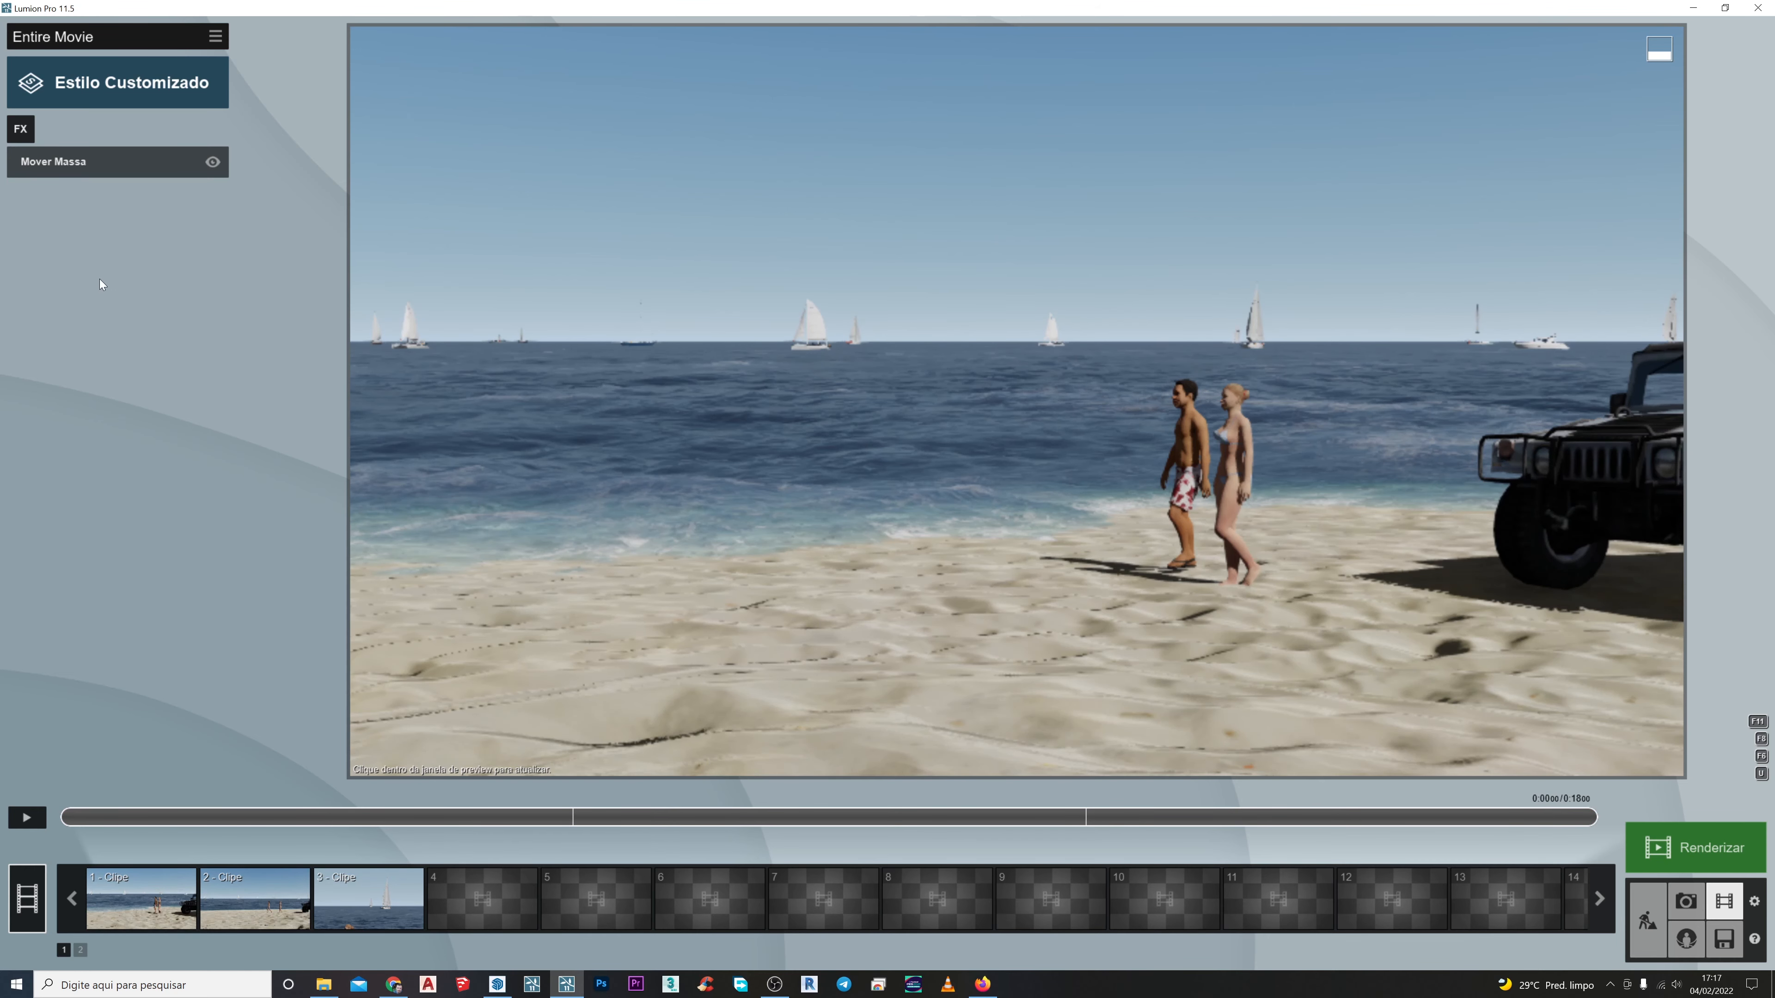
Add the Mover animation effect to the entire movie and open it for editing
{"action": "left_click", "coordinate": [21, 130]}
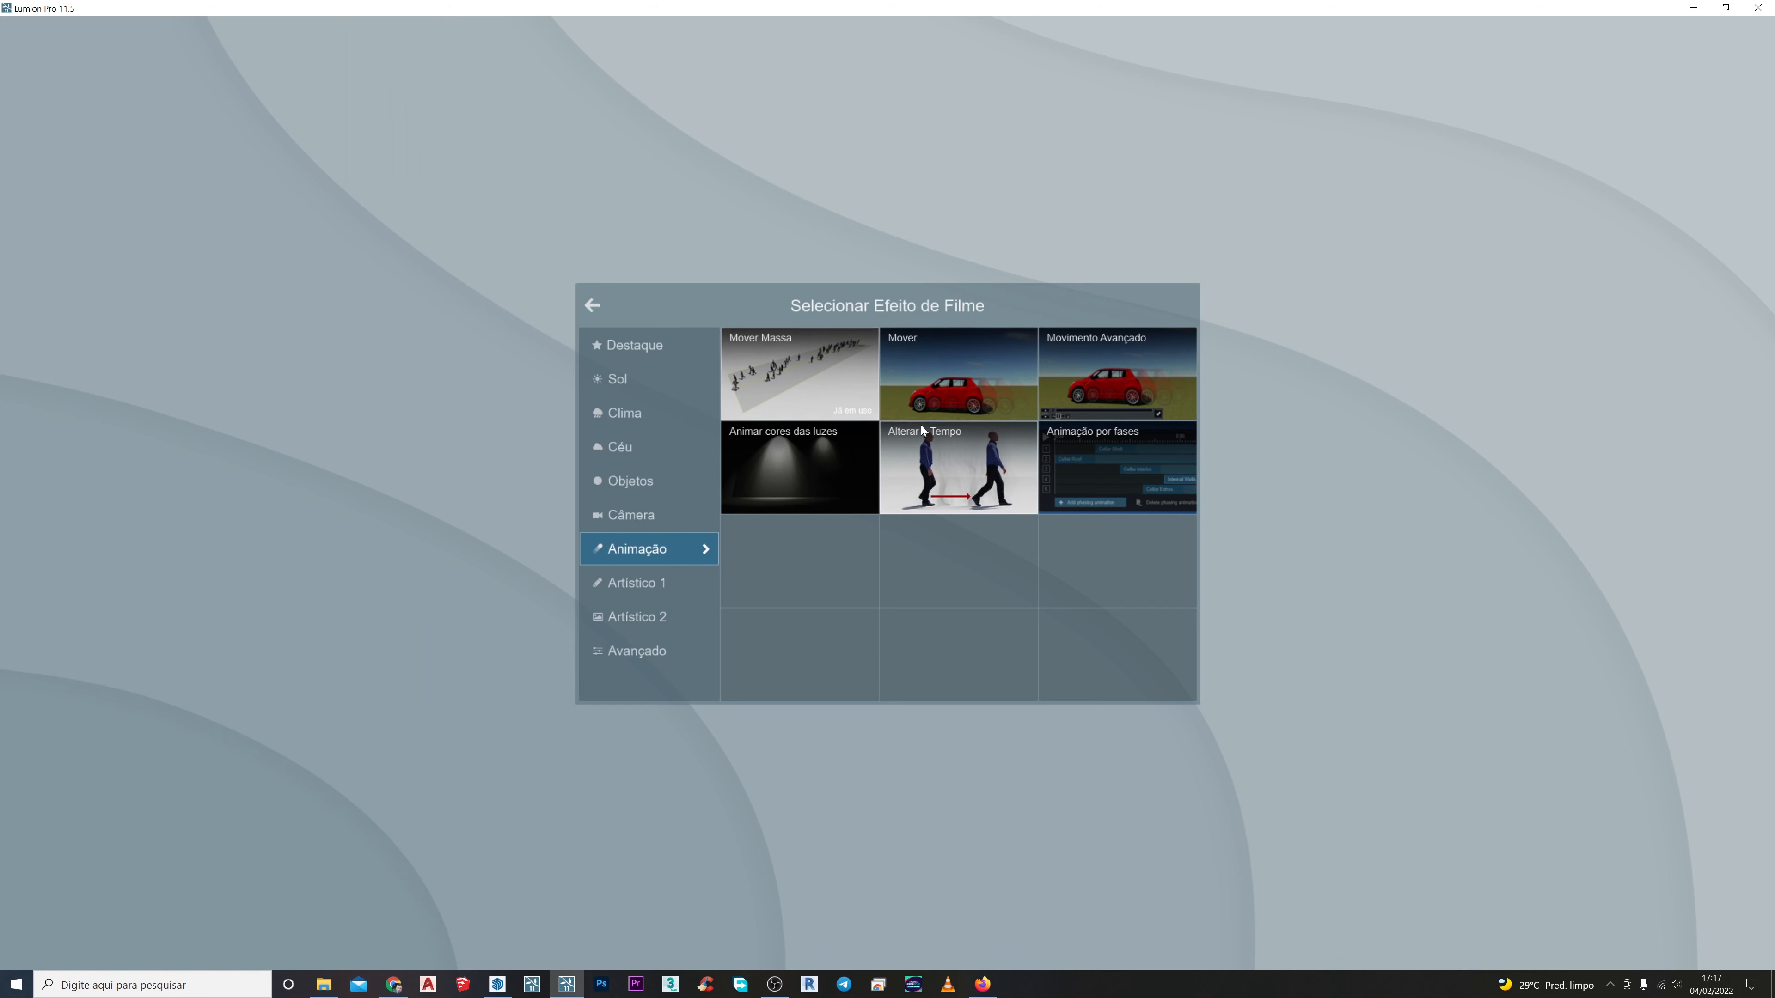
{"action": "left_click", "coordinate": [908, 421]}
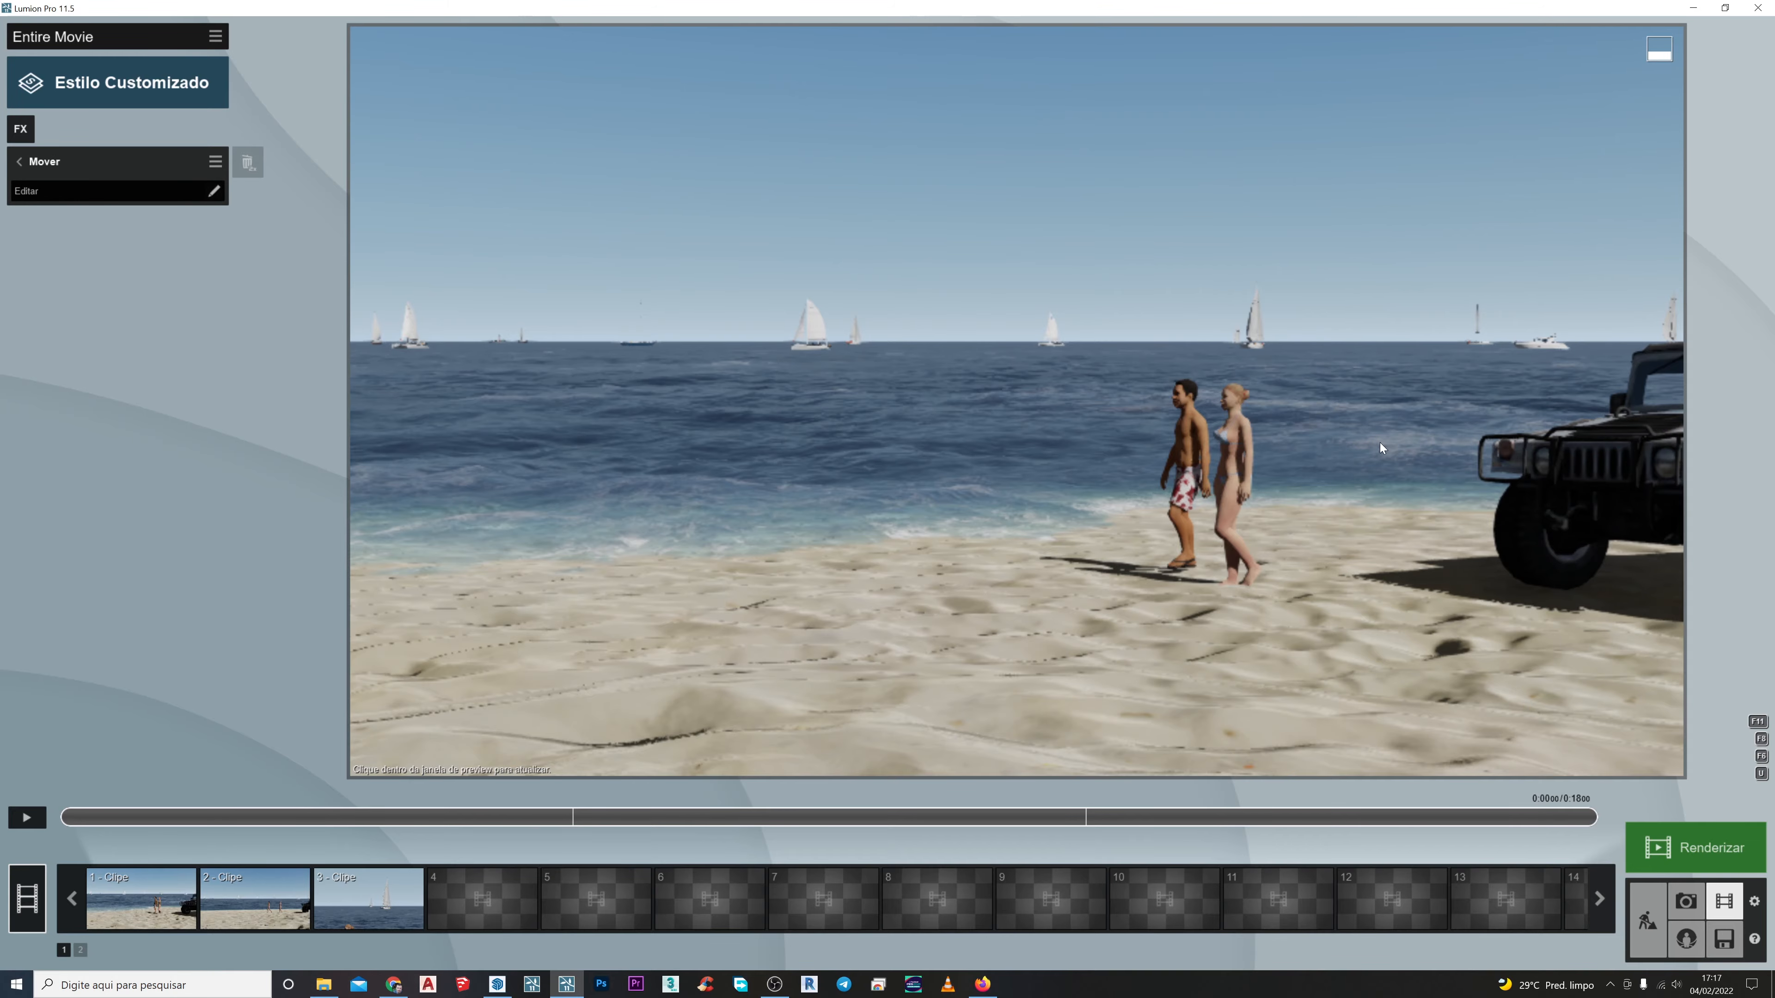
{"action": "left_click", "coordinate": [144, 196]}
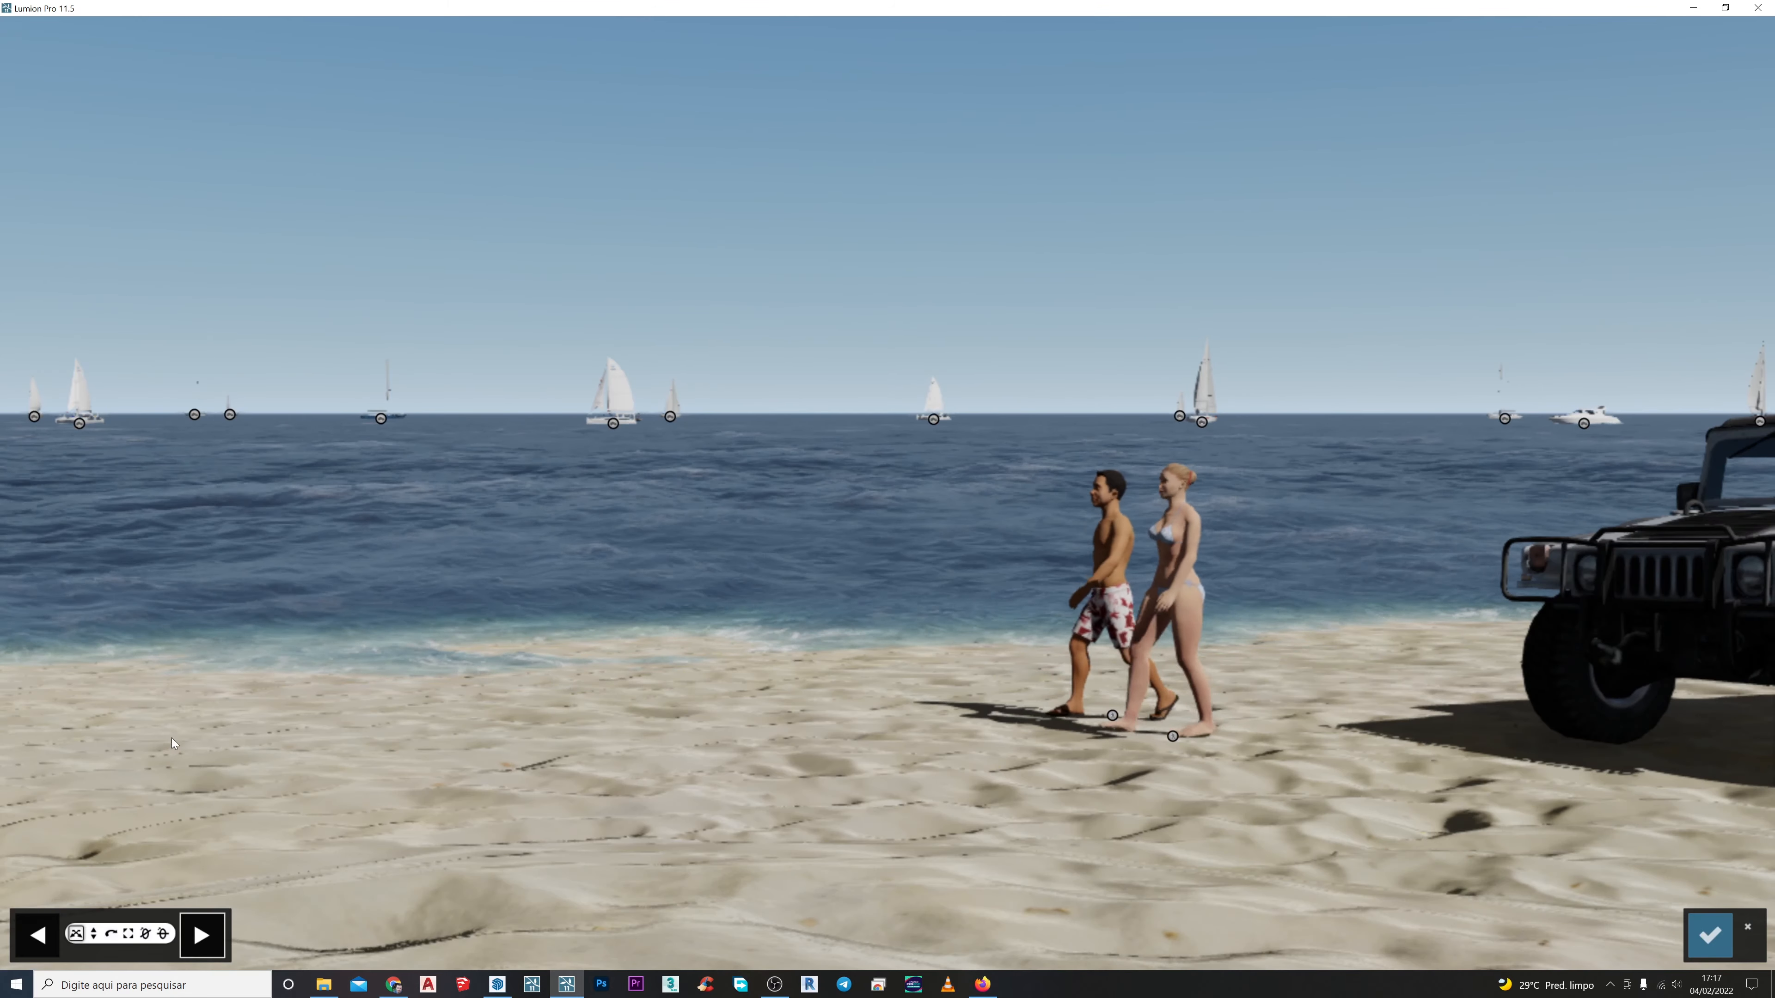
Adjust the SUV's start position slightly on the sand beside the walking couple
{"action": "key", "text": "d"}
{"action": "right_click_drag", "start_coordinate": [768, 490], "coordinate": [1048, 503]}
{"action": "key", "text": "q"}
{"action": "right_click_drag", "start_coordinate": [173, 503], "coordinate": [173, 687]}
{"action": "key", "text": "s"}
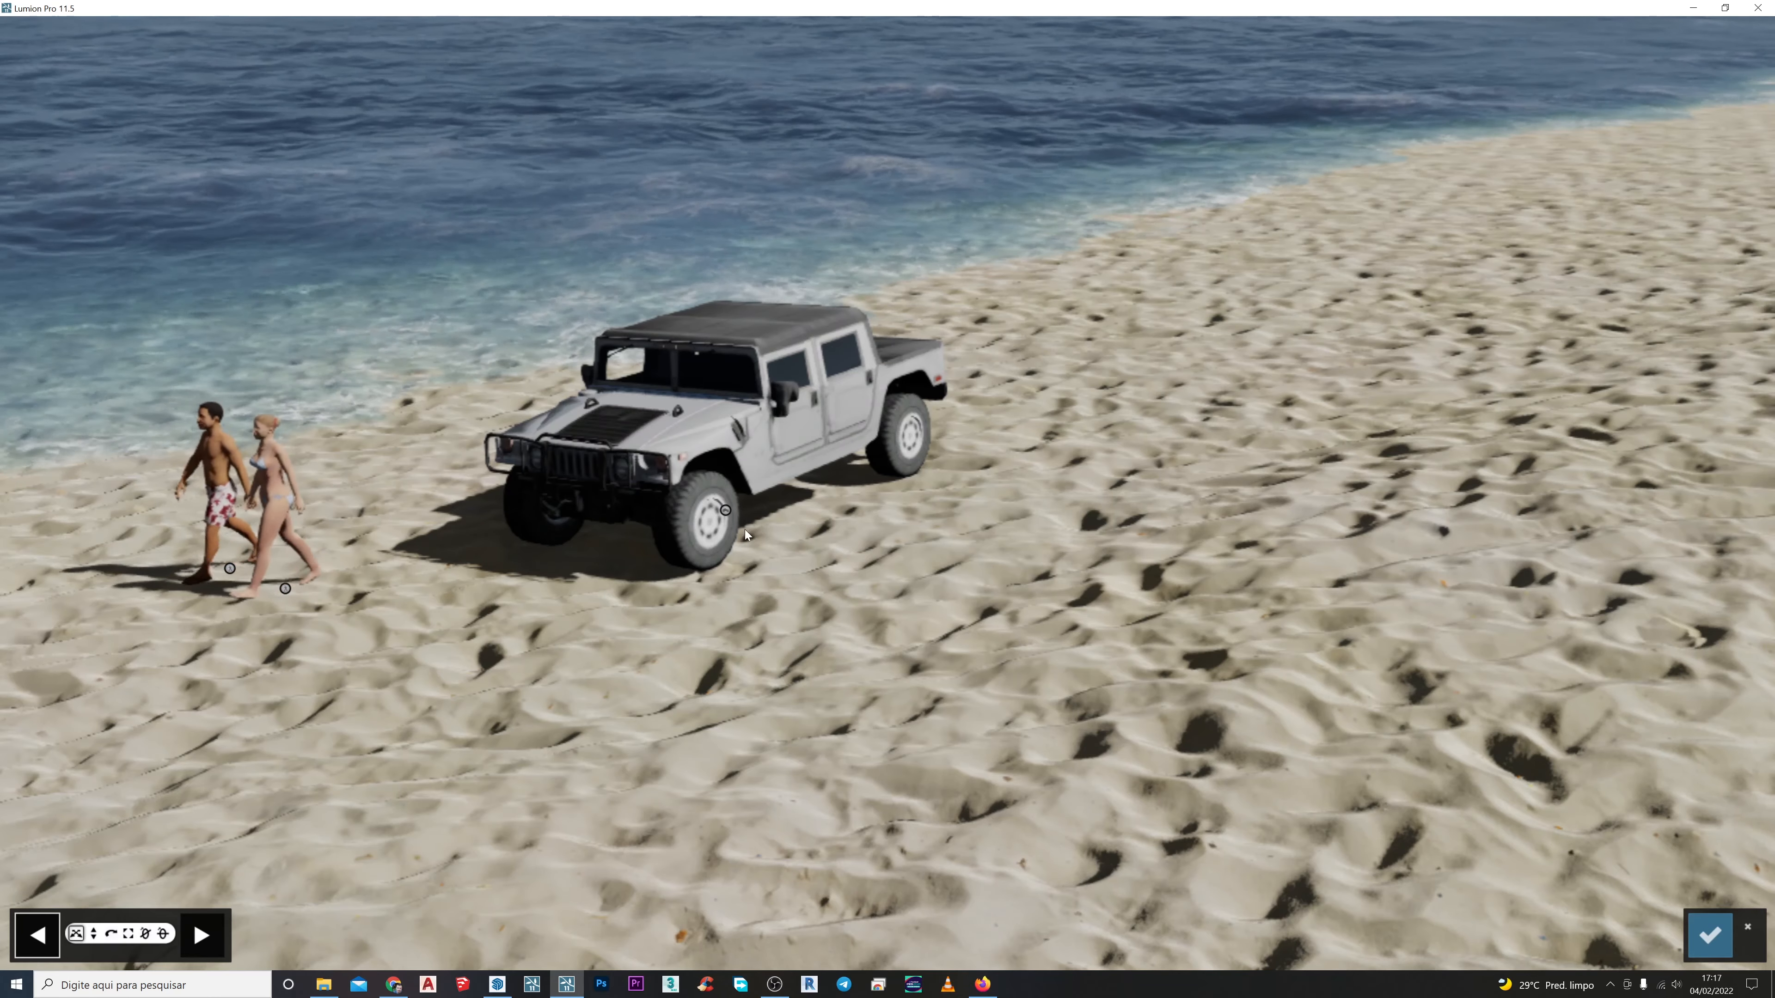
{"action": "left_click_drag", "start_coordinate": [725, 509], "coordinate": [738, 506]}
{"action": "key", "text": "s"}
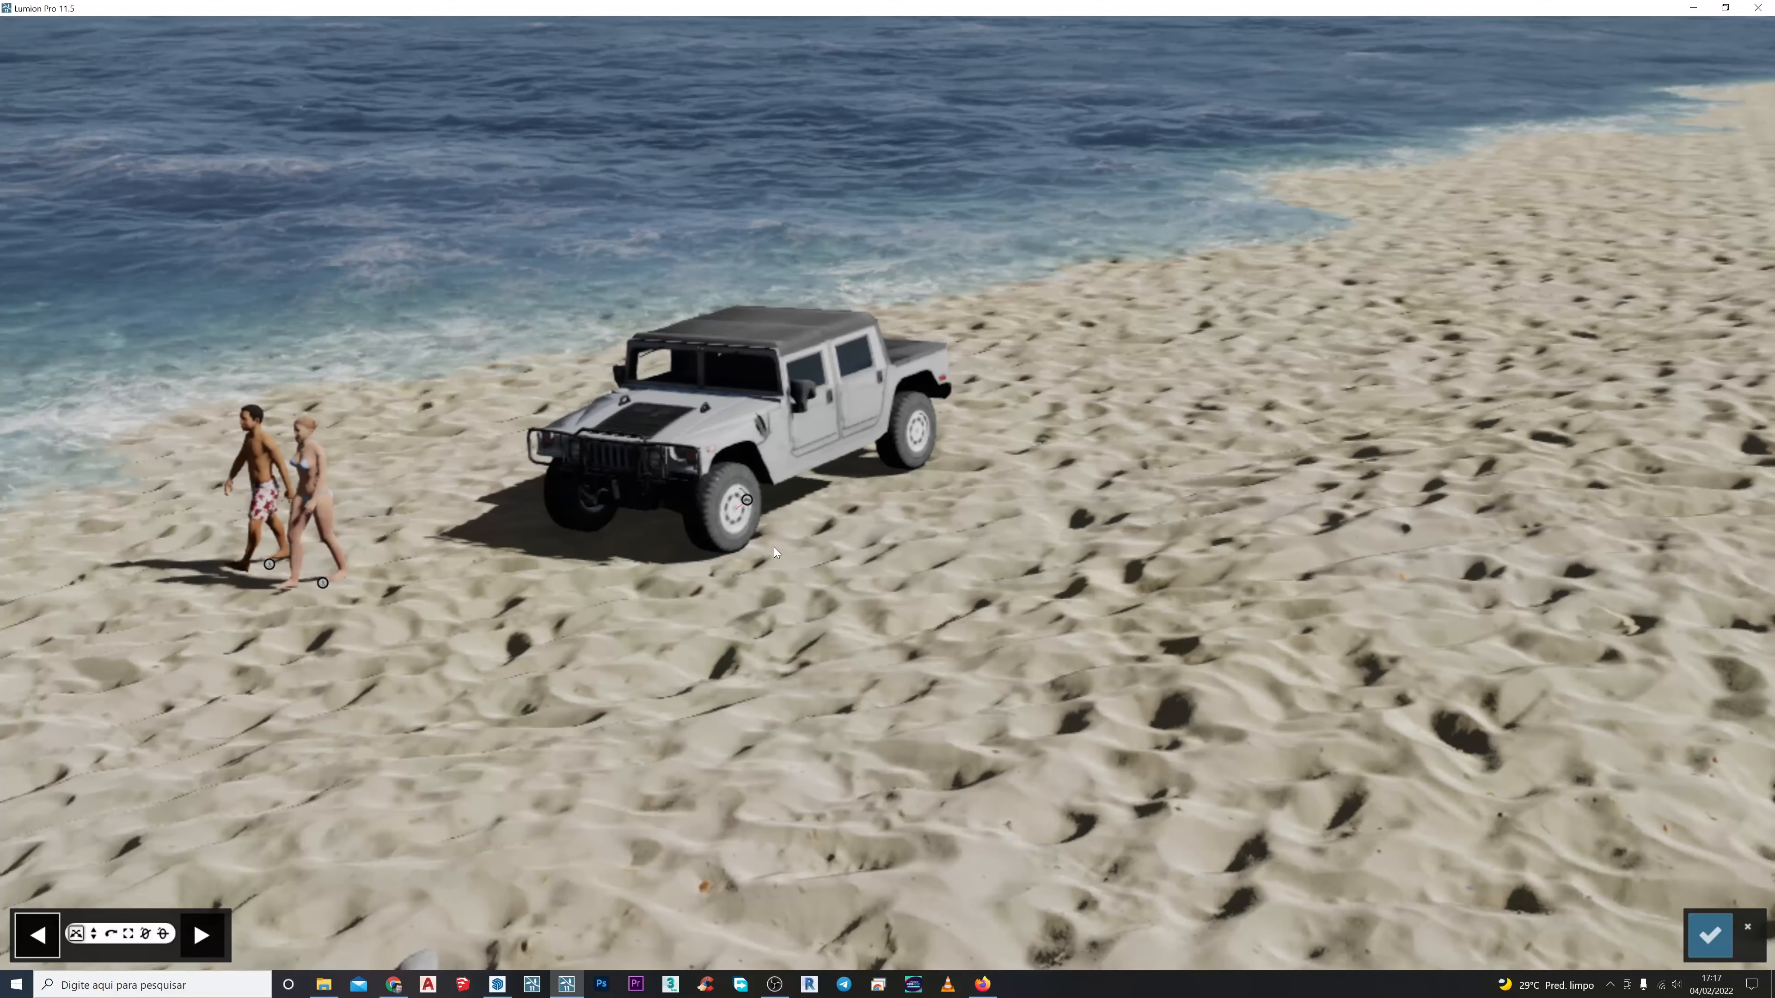
{"action": "right_click_drag", "start_coordinate": [774, 545], "coordinate": [266, 919]}
{"action": "key", "text": "d"}
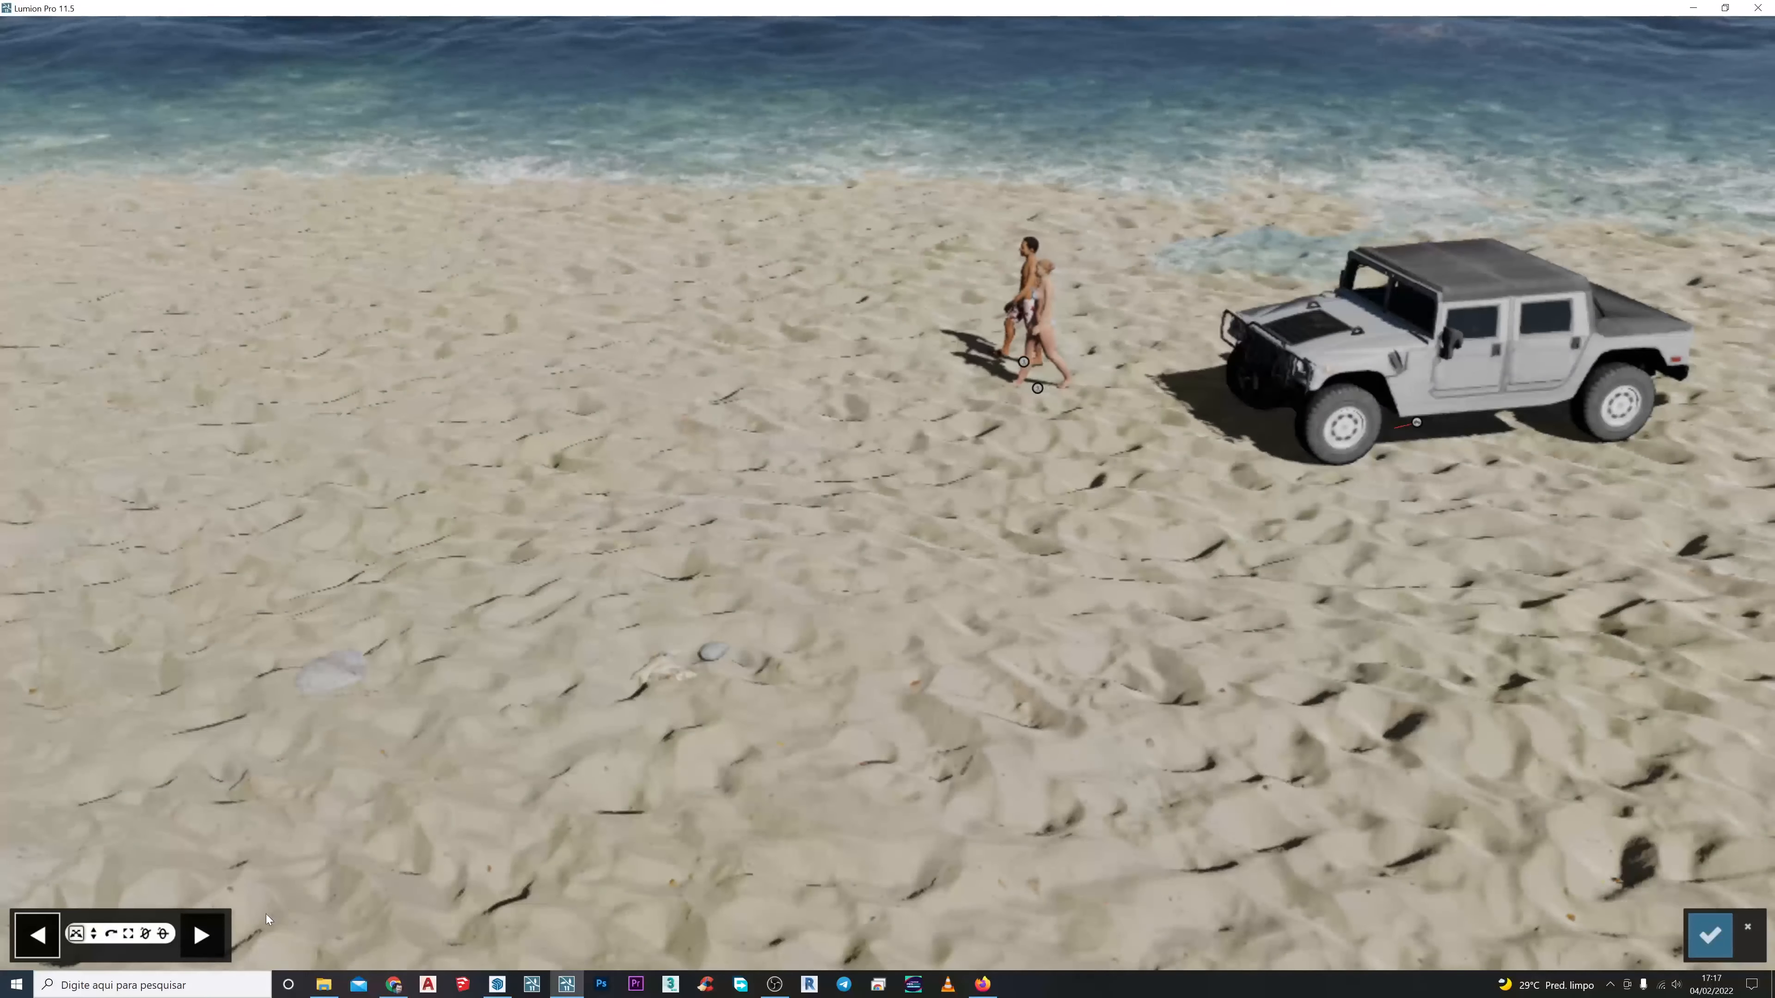
Set the SUV's final position farther along the beach, well past the walking couple, and confirm the movement
{"action": "left_click", "coordinate": [201, 936]}
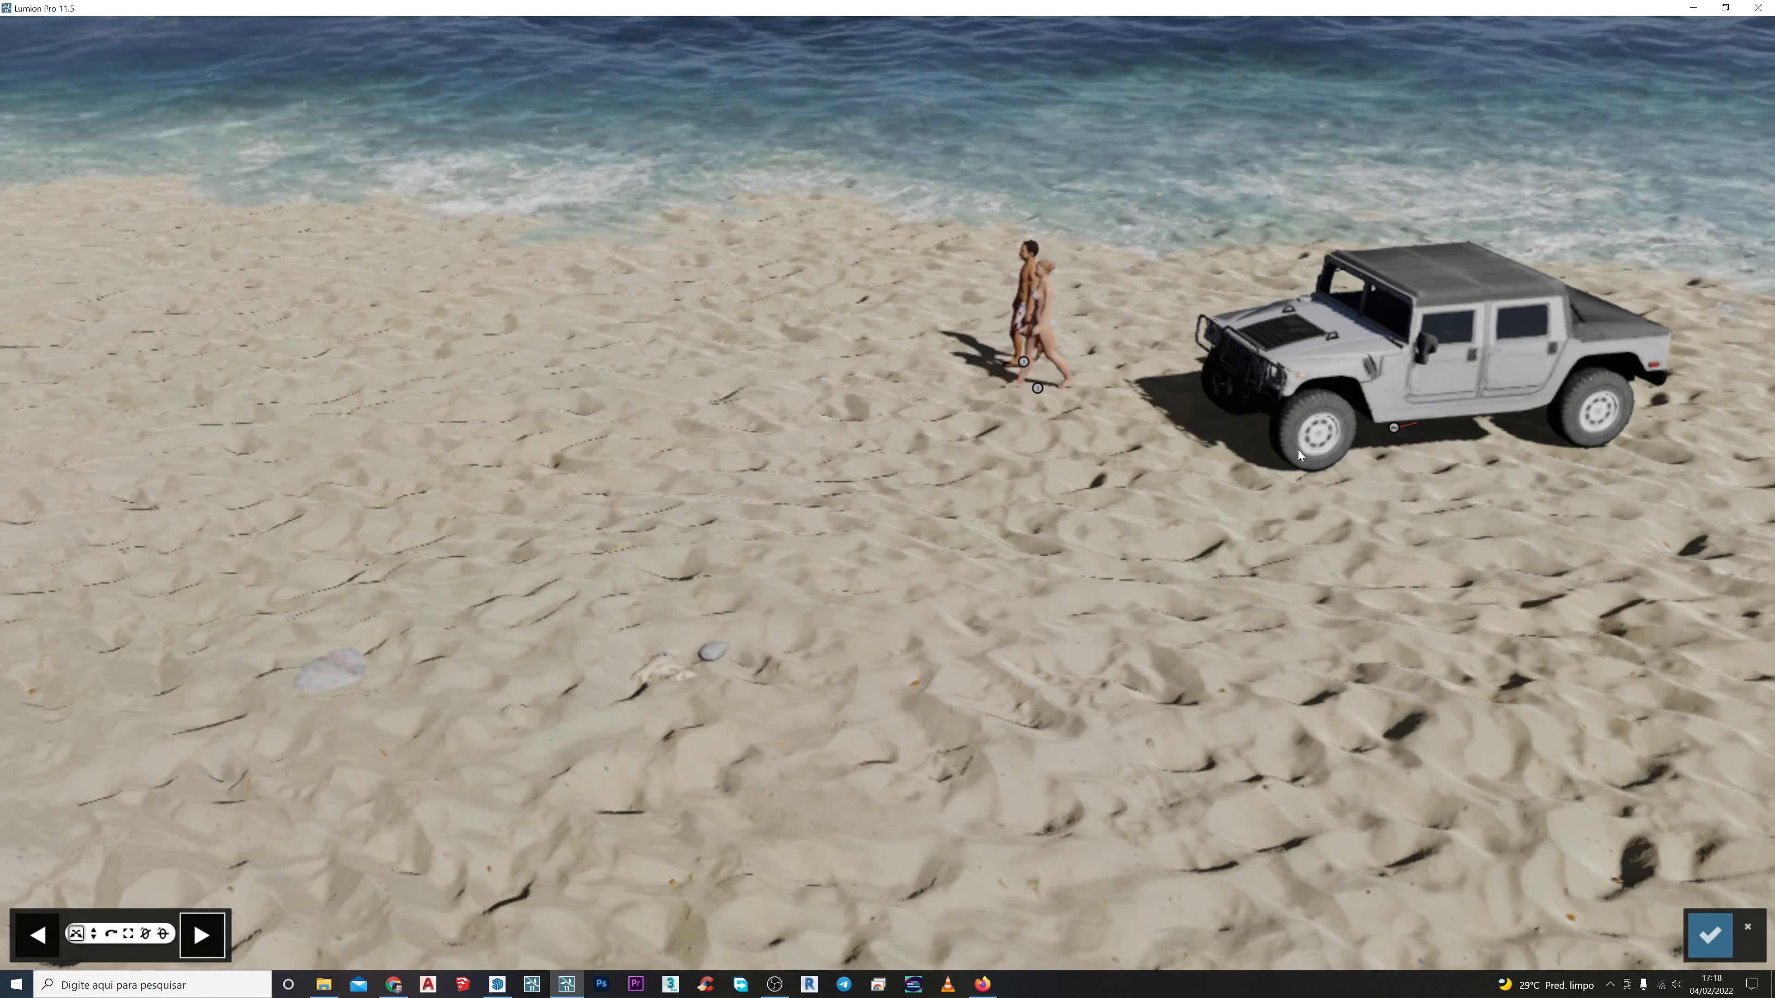
{"action": "left_click_drag", "start_coordinate": [1389, 429], "coordinate": [363, 487]}
{"action": "middle_click_drag", "start_coordinate": [363, 487], "coordinate": [768, 482]}
{"action": "key", "text": "a"}
{"action": "right_click_drag", "start_coordinate": [768, 482], "coordinate": [1188, 483]}
{"action": "key", "text": "a"}
{"action": "key", "text": "s"}
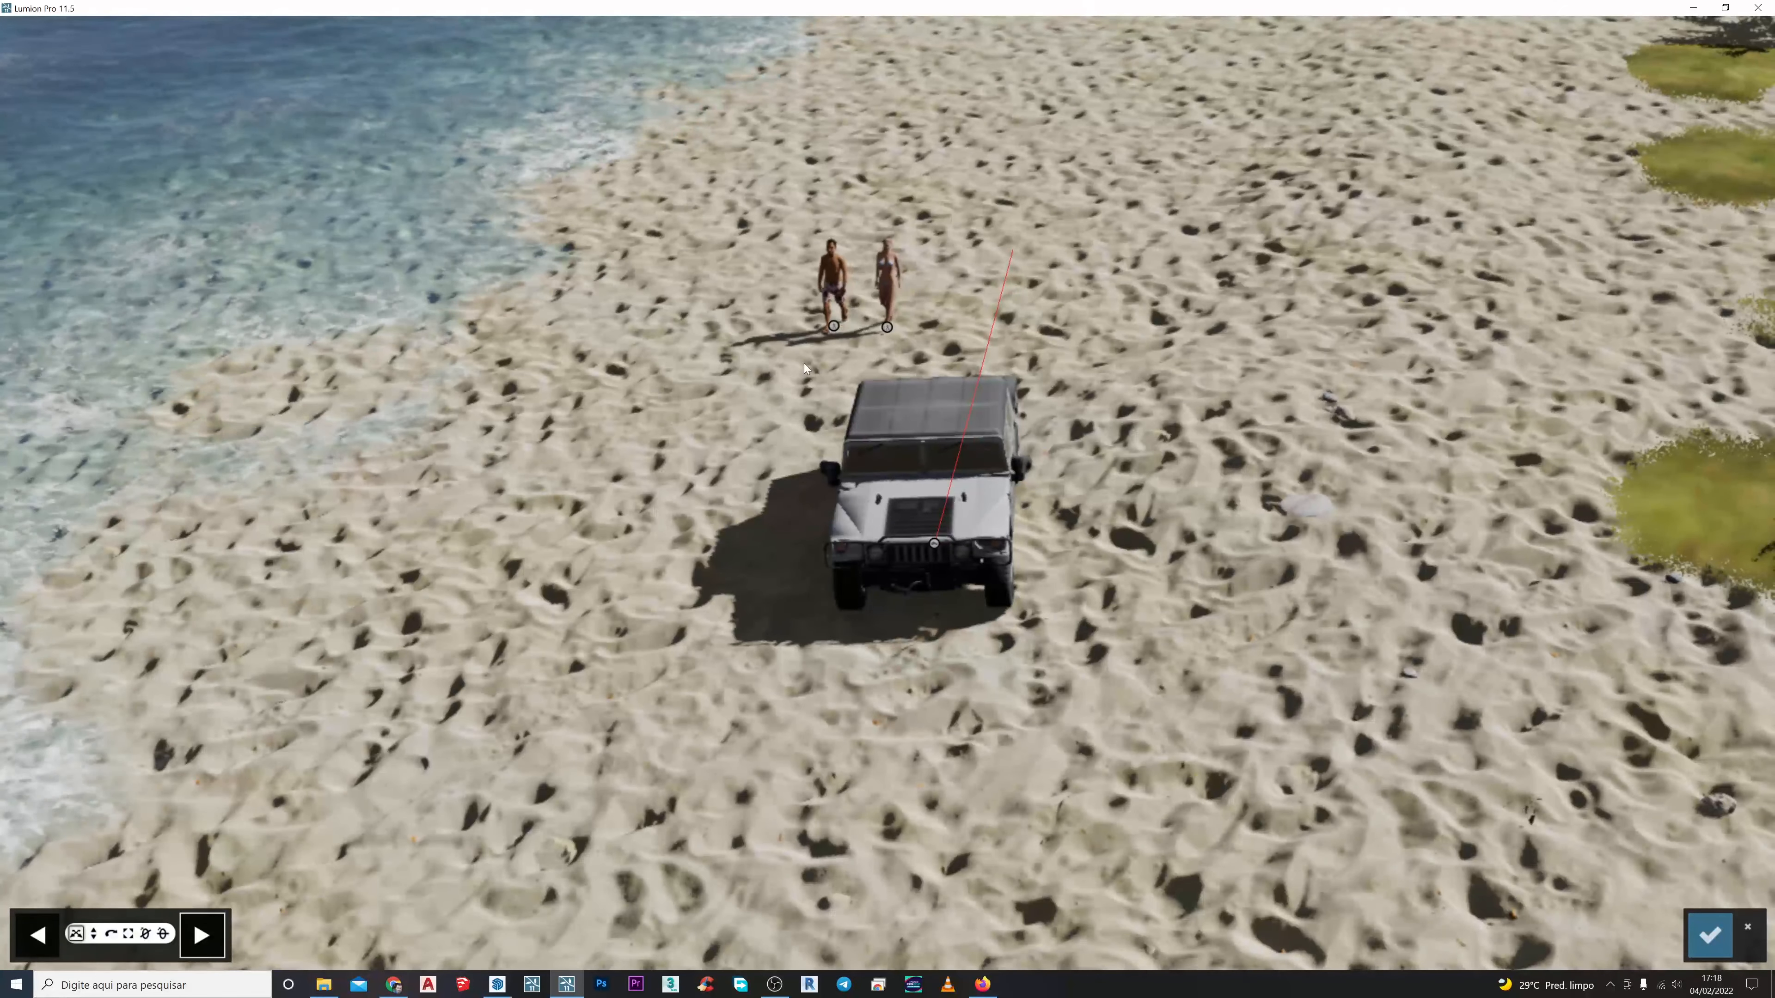
{"action": "key", "text": "d"}
{"action": "key", "text": "d"}
{"action": "right_click_drag", "start_coordinate": [855, 293], "coordinate": [685, 314]}
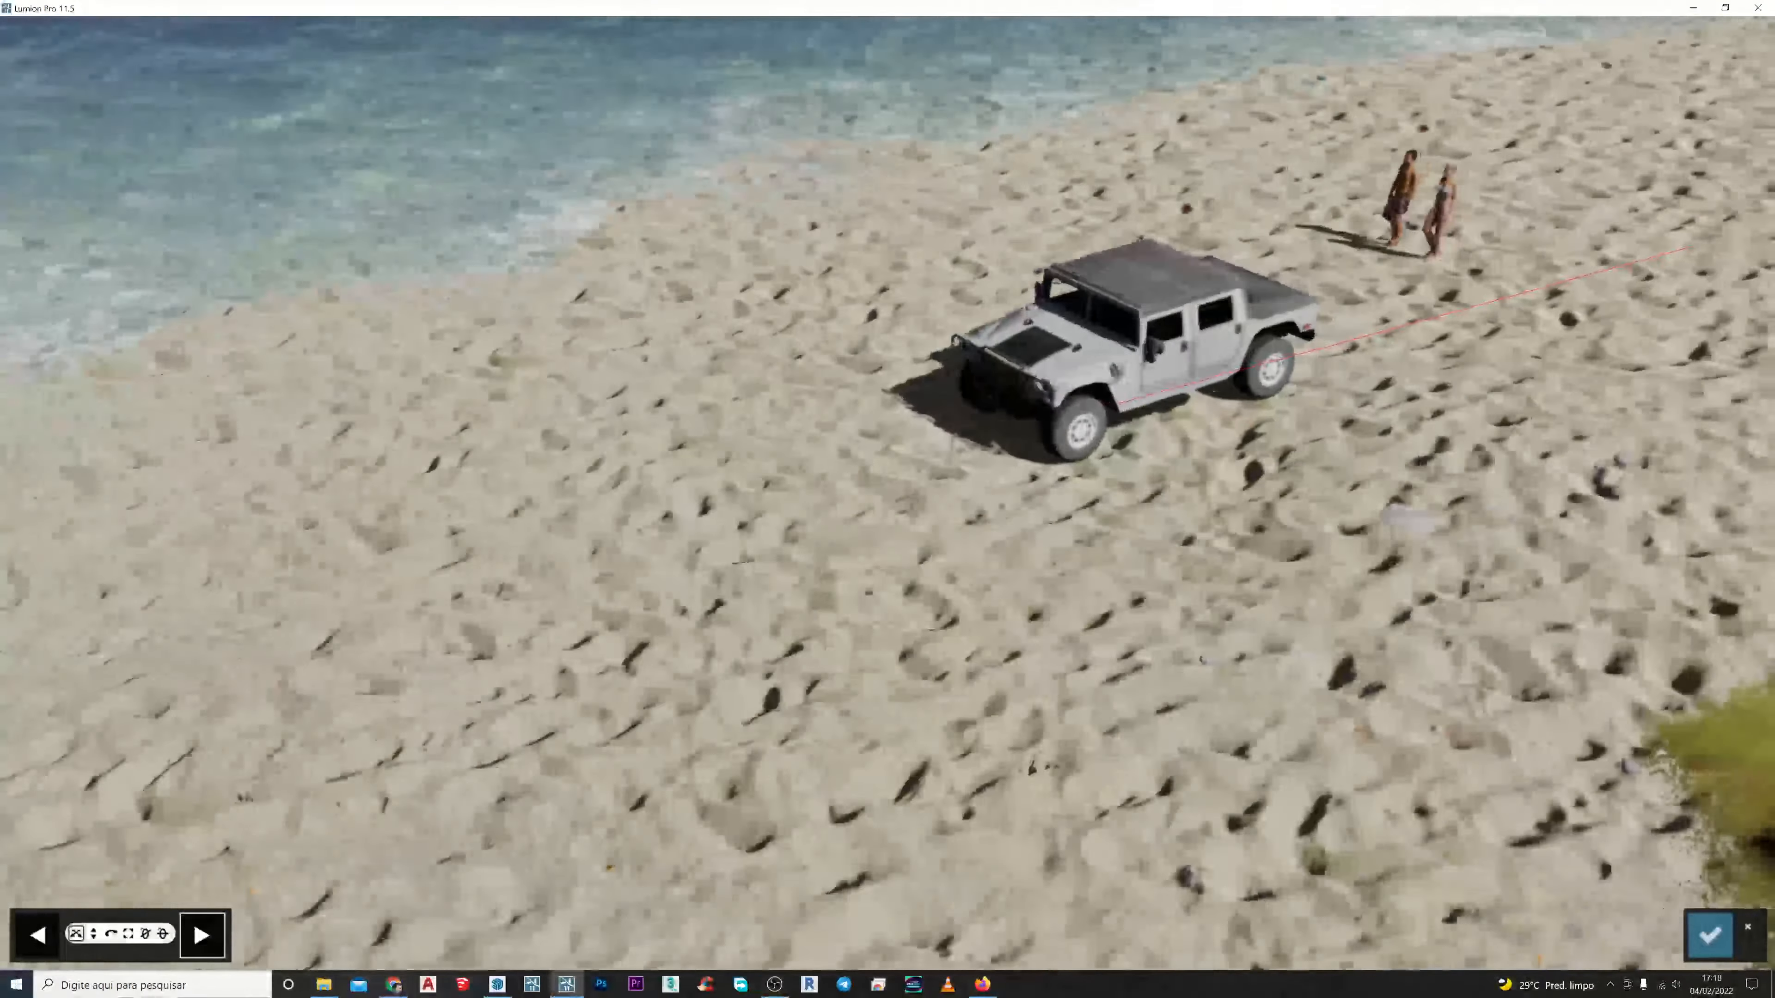
{"action": "left_click_drag", "start_coordinate": [825, 384], "coordinate": [474, 441]}
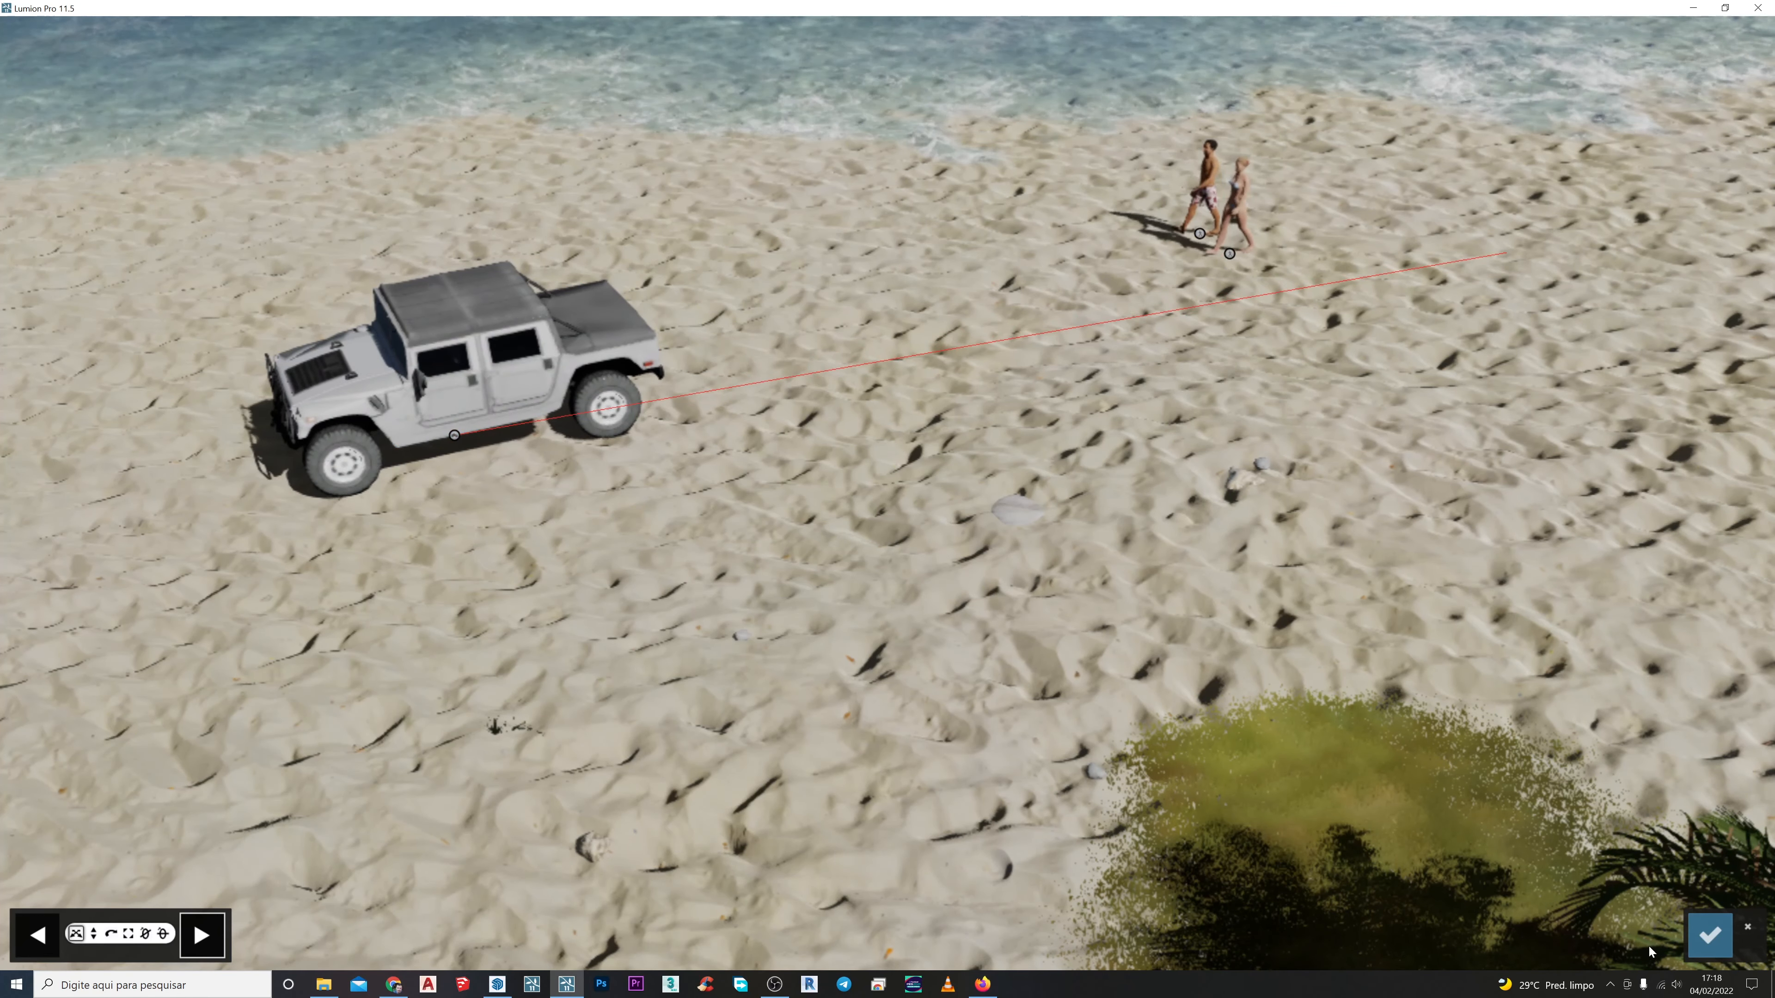
{"action": "left_click", "coordinate": [1711, 939]}
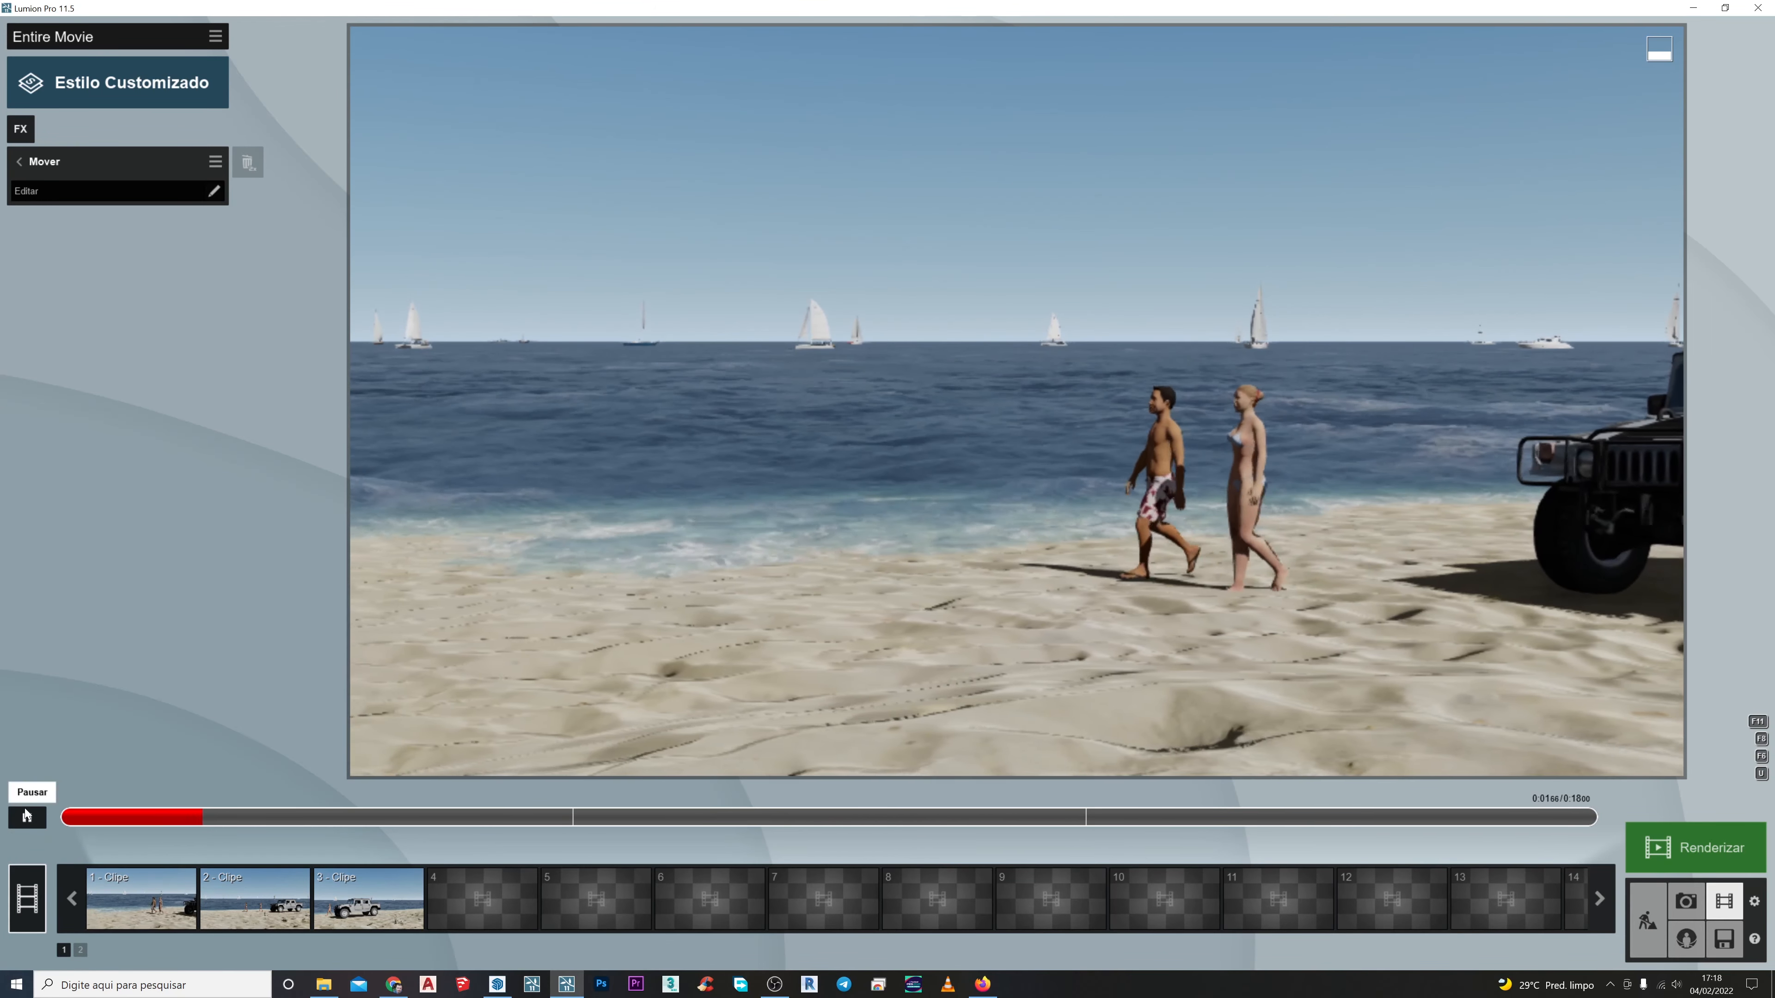
Stop the movie preview and examine the SUV's interior and driver in Build mode
{"action": "left_click", "coordinate": [25, 816]}
{"action": "left_click", "coordinate": [1647, 920]}
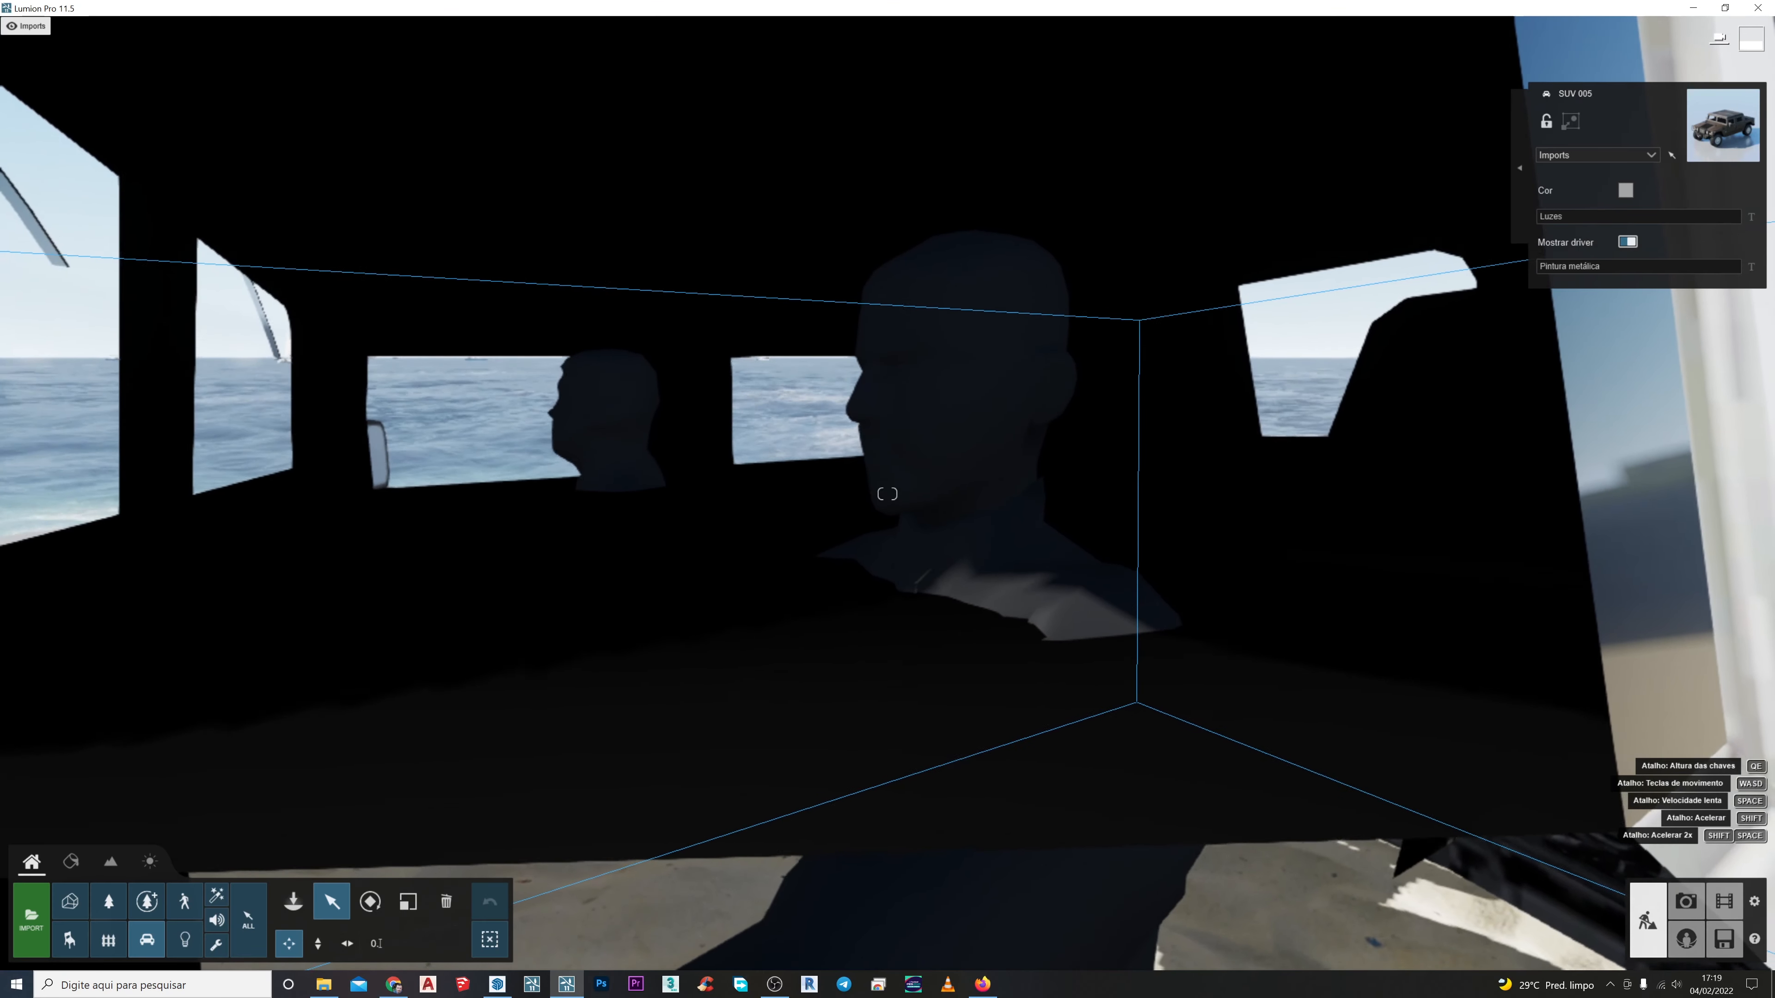
{"action": "right_click_drag", "start_coordinate": [1014, 401], "coordinate": [1014, 393]}
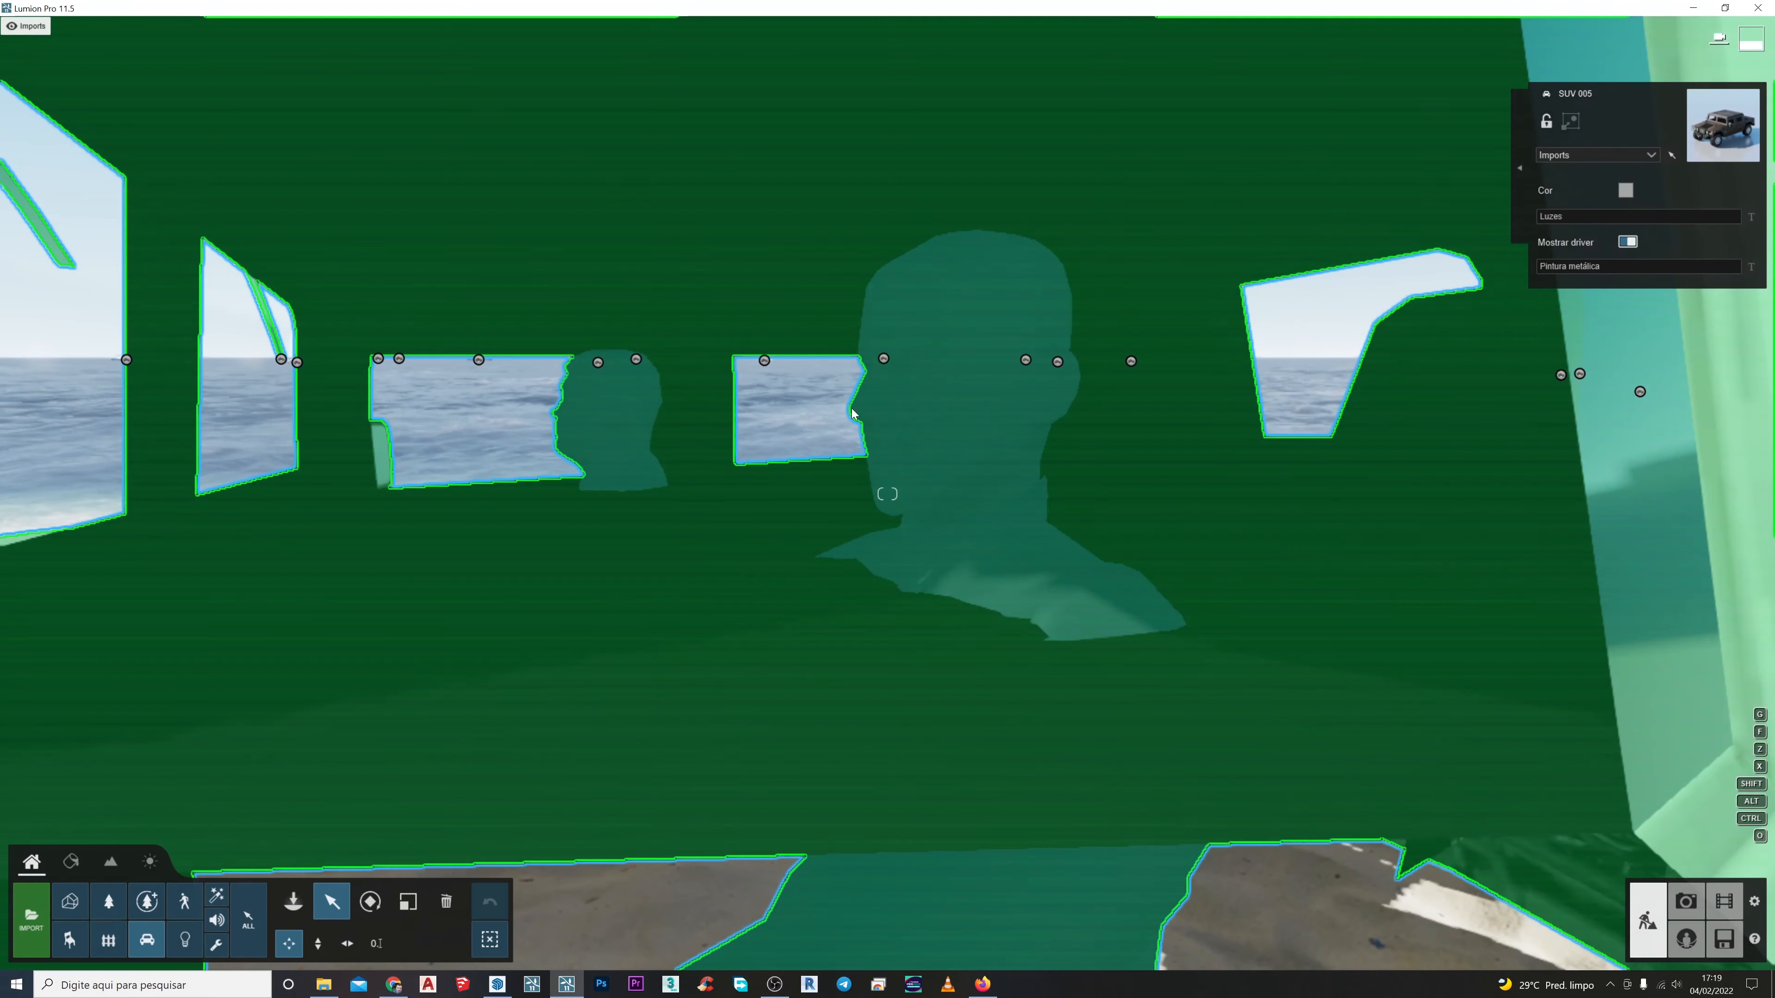
{"action": "key", "text": "s"}
{"action": "mouse_move", "coordinate": [919, 459]}
{"action": "right_mouse_down"}
{"action": "mouse_move", "coordinate": [919, 489]}
{"action": "mouse_move", "coordinate": [920, 461]}
{"action": "right_mouse_up"}
{"action": "key", "text": "e"}
{"action": "key", "text": "s"}
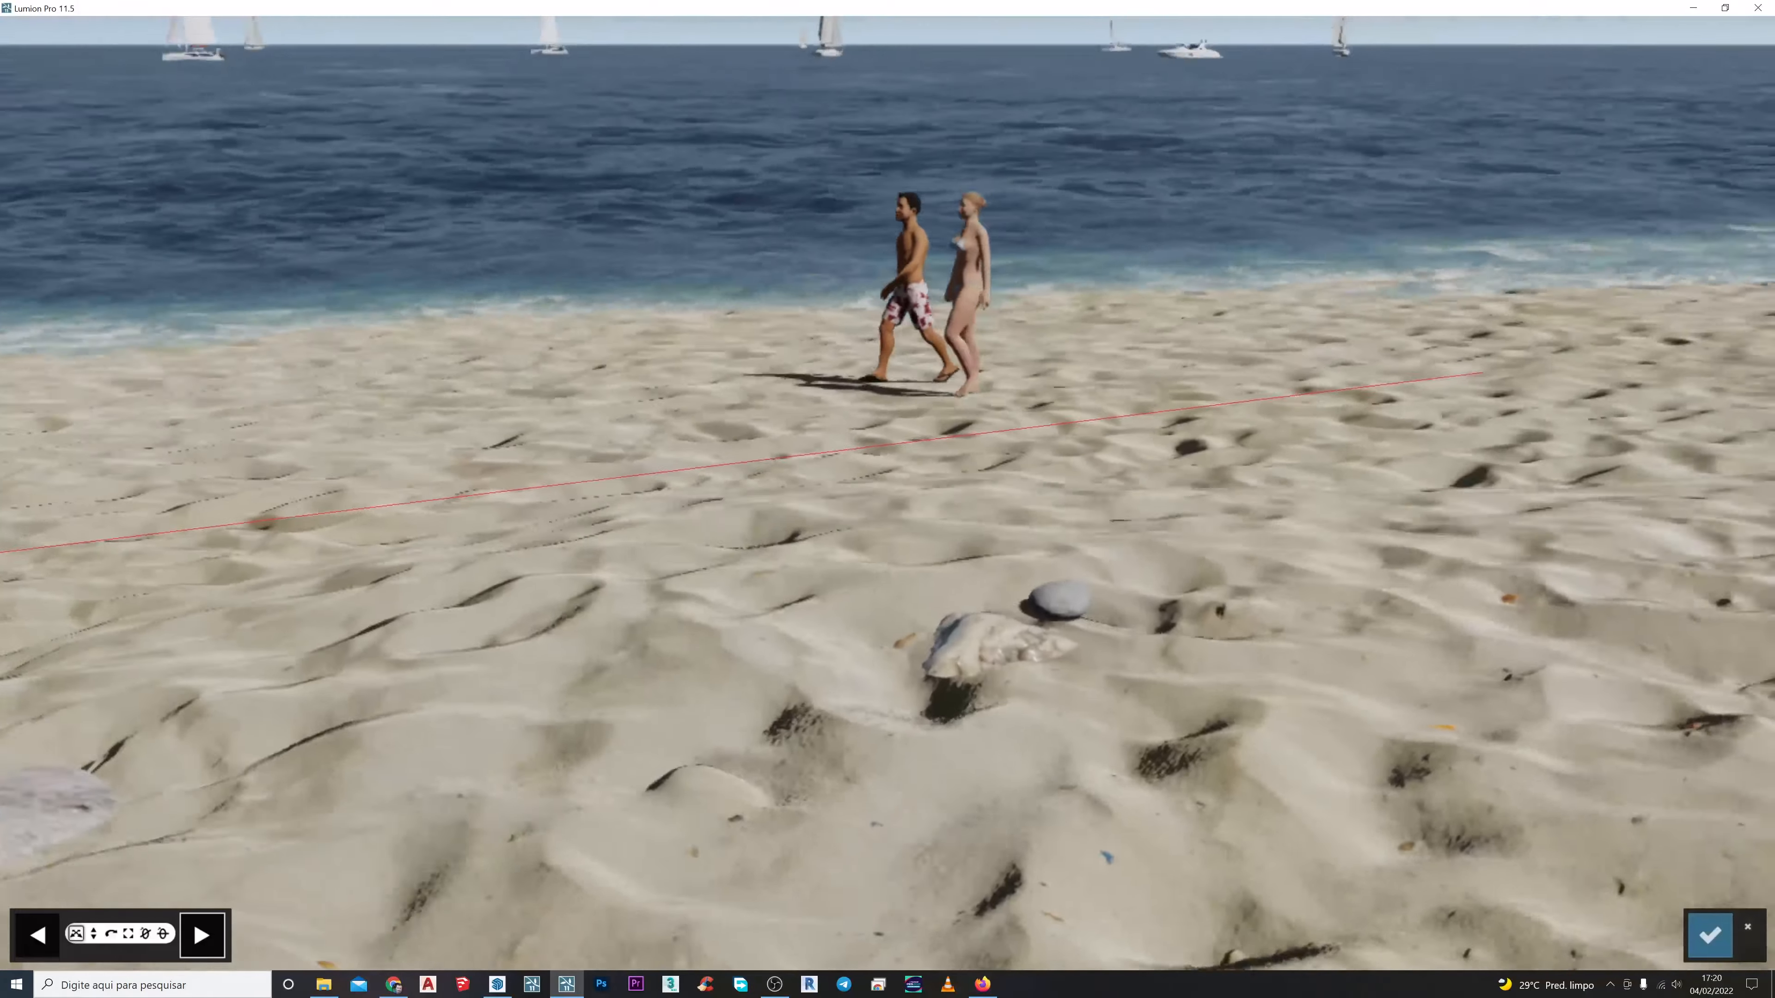
Raise the SUV's final position vertically so it floats high above the beach
{"action": "key", "text": "q"}
{"action": "mouse_move", "coordinate": [425, 639]}
{"action": "right_mouse_down"}
{"action": "mouse_move", "coordinate": [424, 672]}
{"action": "mouse_move", "coordinate": [349, 671]}
{"action": "mouse_move", "coordinate": [424, 640]}
{"action": "right_mouse_up"}
{"action": "key", "text": "s"}
{"action": "key", "text": "s"}
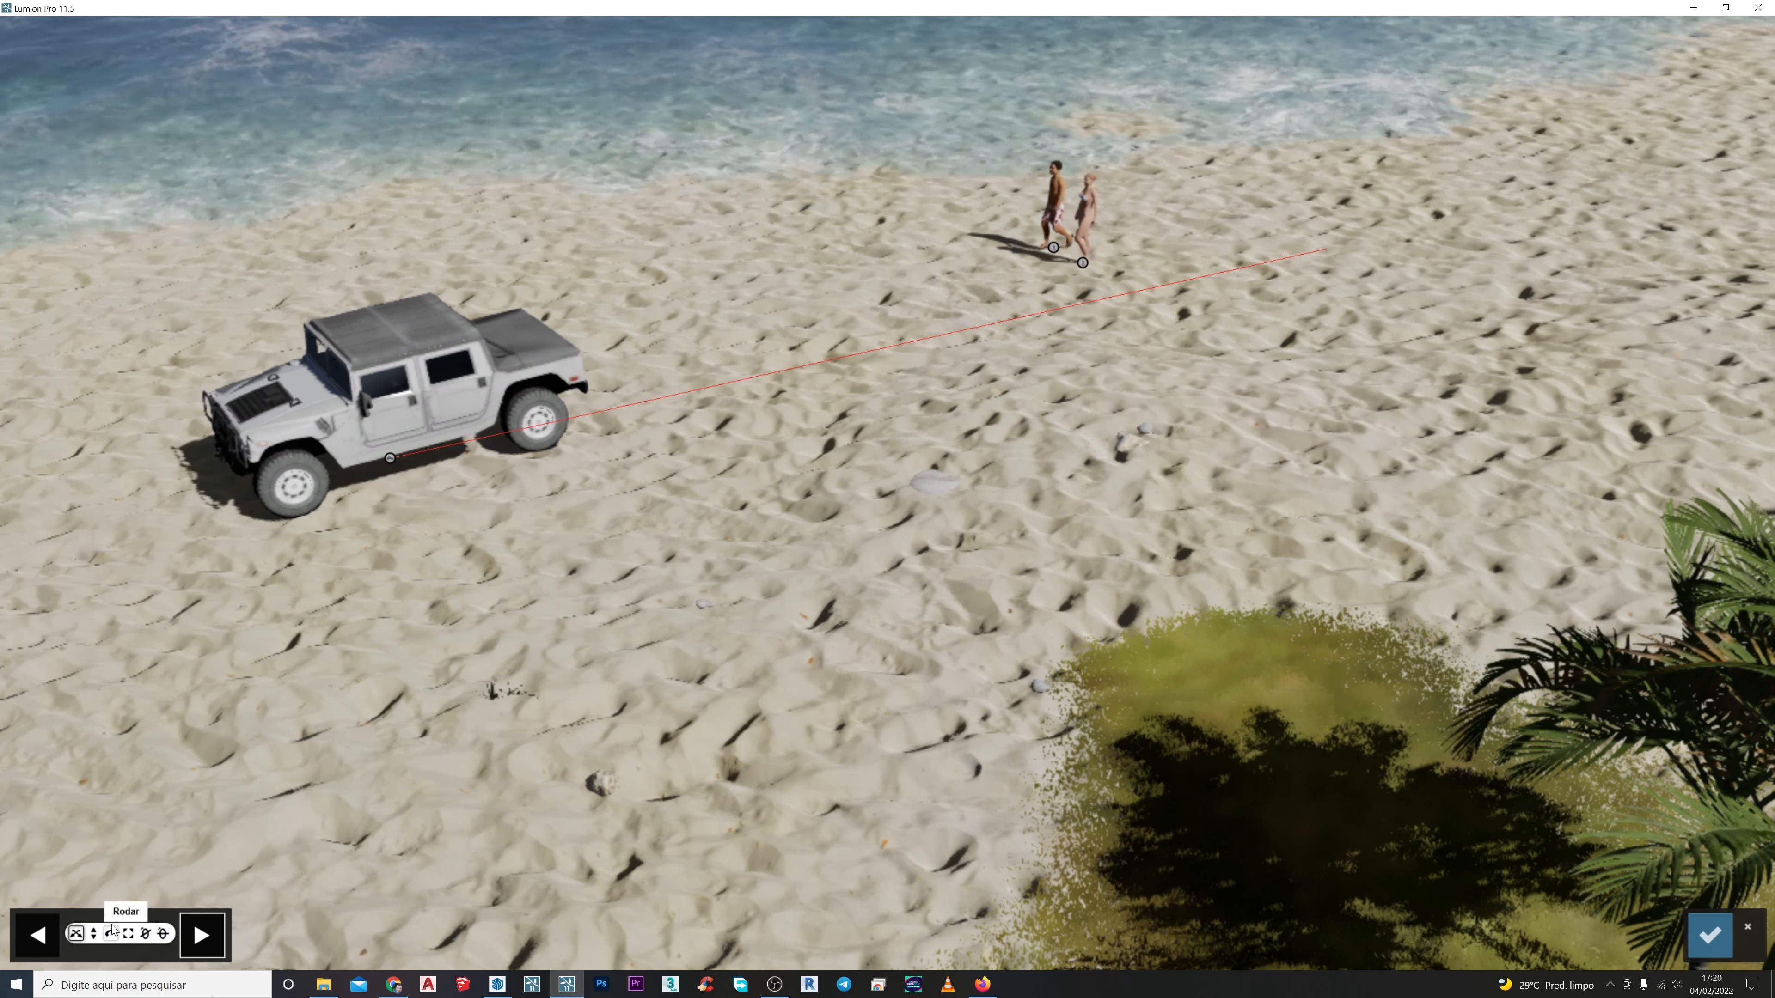
{"action": "left_click_drag", "start_coordinate": [361, 451], "coordinate": [367, 199]}
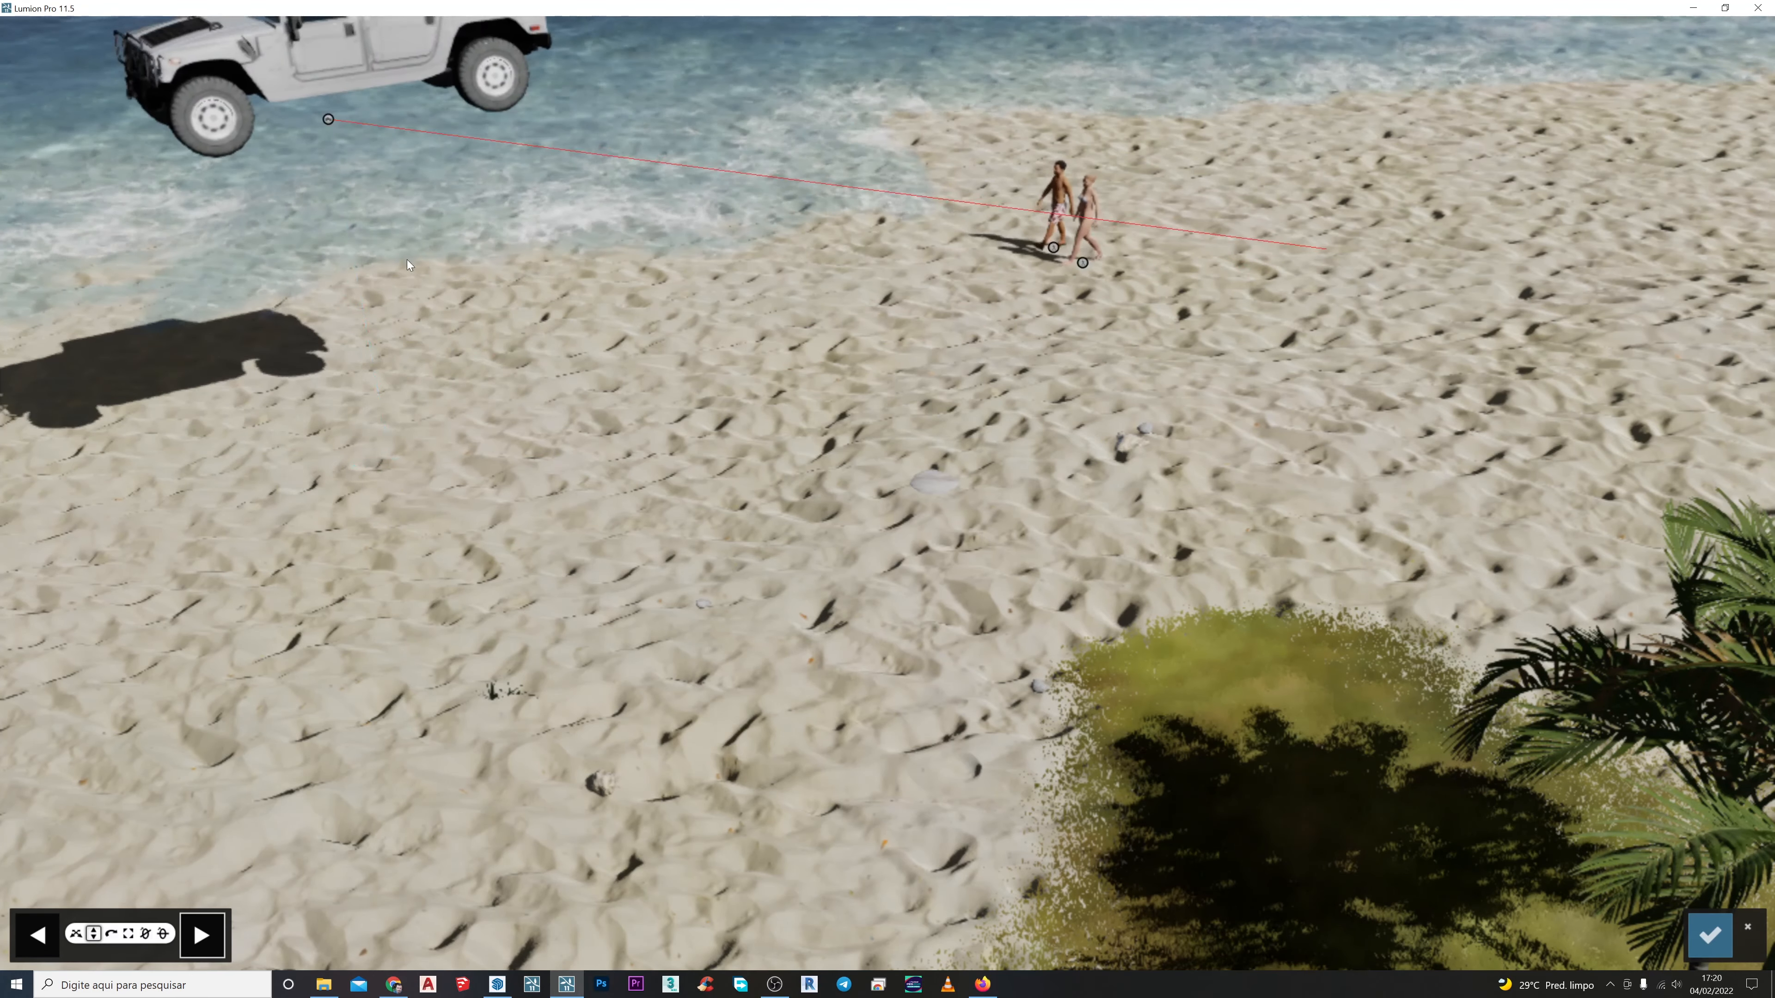
{"action": "right_click_drag", "start_coordinate": [1188, 629], "coordinate": [1243, 535]}
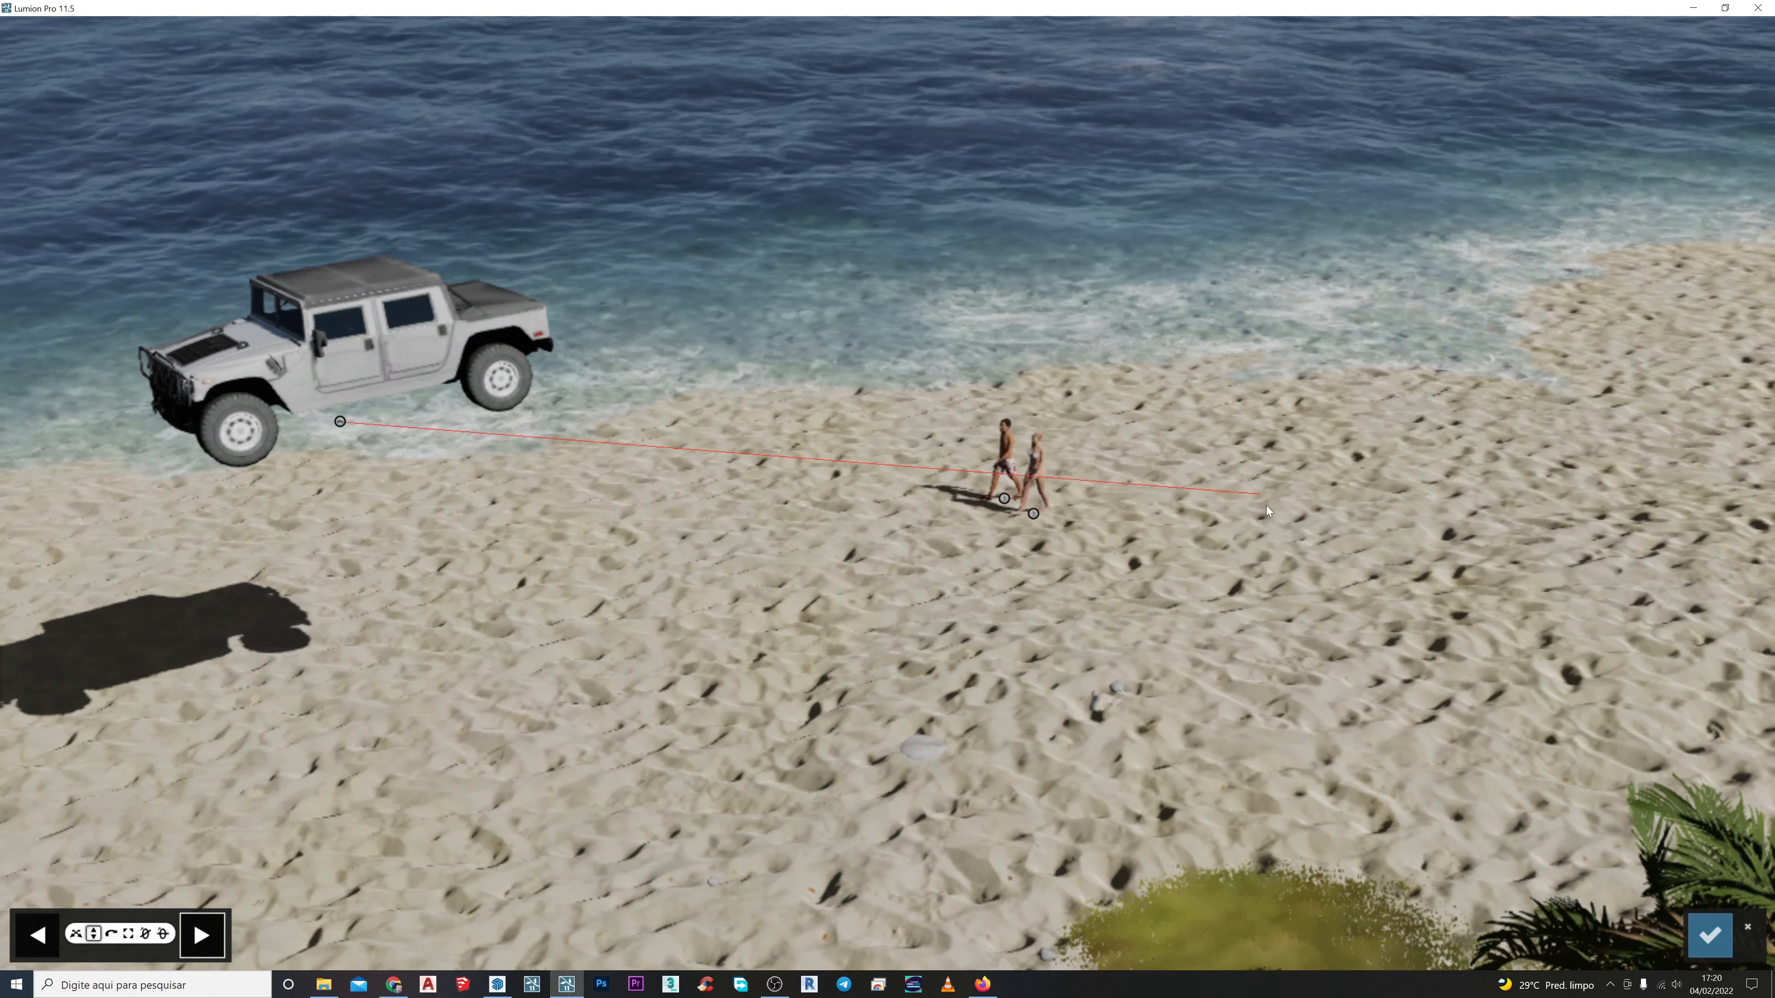
{"action": "mouse_move", "coordinate": [971, 516]}
{"action": "right_mouse_down"}
{"action": "mouse_move", "coordinate": [972, 548]}
{"action": "mouse_move", "coordinate": [1062, 557]}
{"action": "mouse_move", "coordinate": [1062, 487]}
{"action": "mouse_move", "coordinate": [1043, 462]}
{"action": "right_mouse_up"}
{"action": "key", "text": "e"}
{"action": "key", "text": "e"}
{"action": "key", "text": "a"}
{"action": "key", "text": "q"}
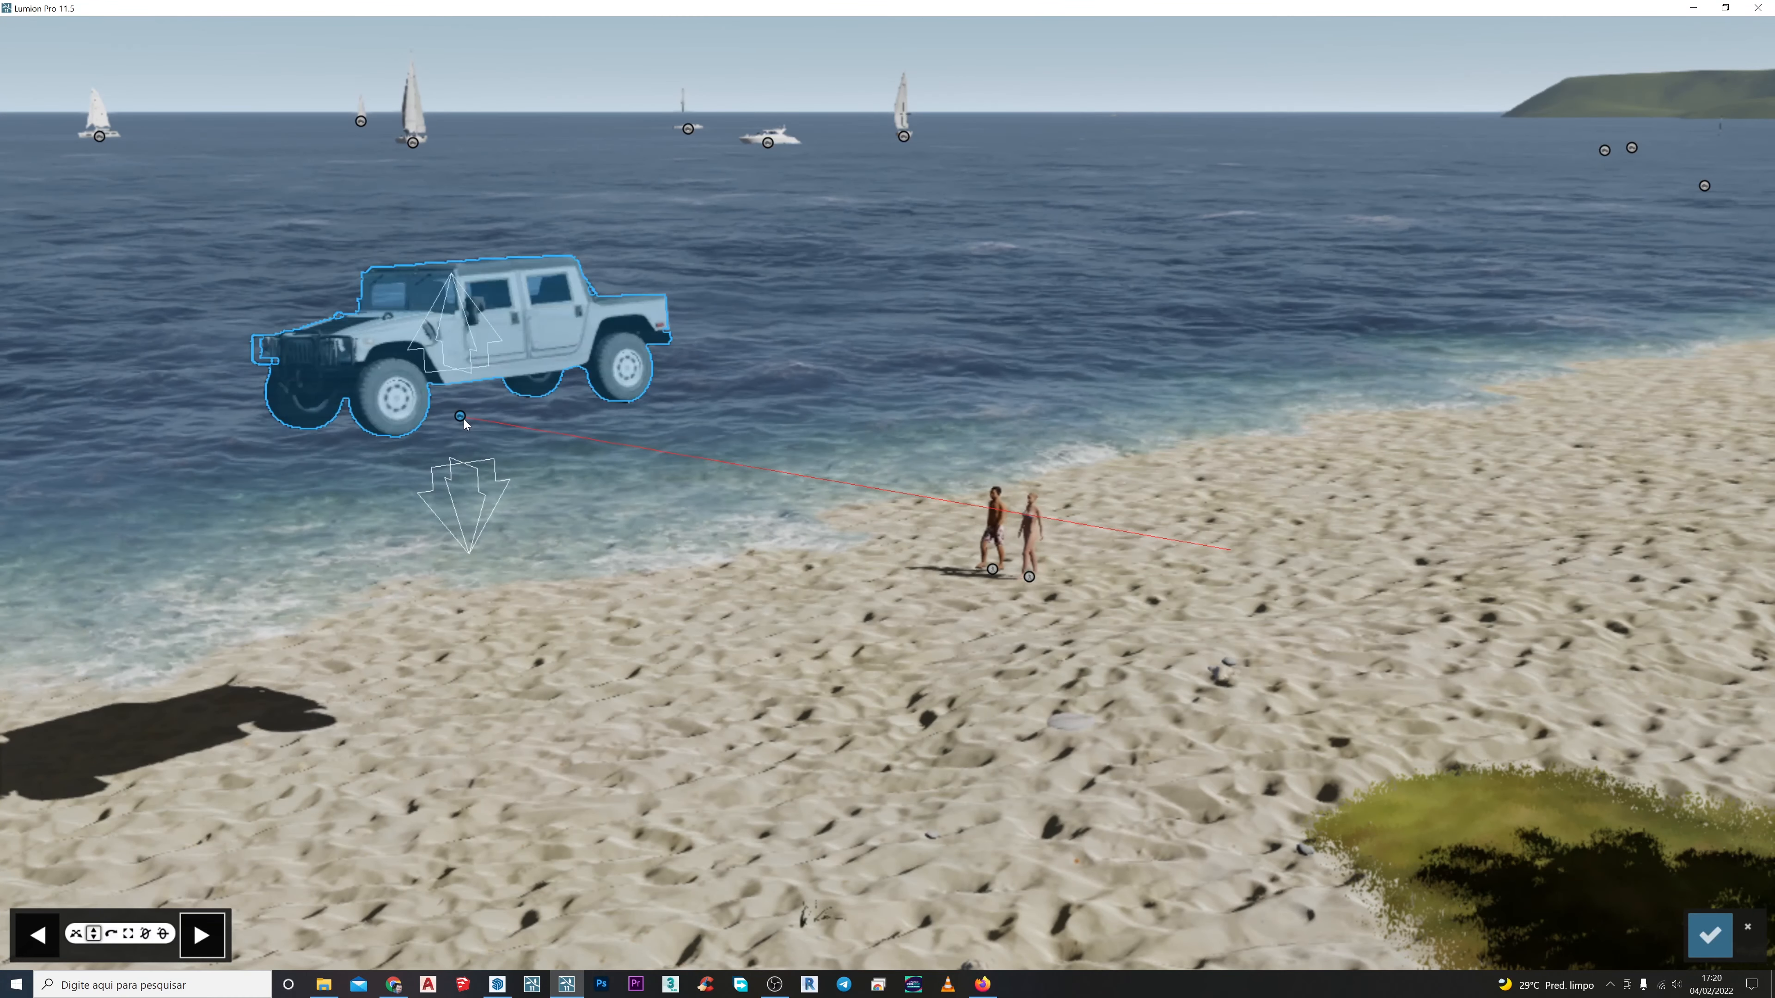
Return the SUV's final position to the sand, rotate it to face the sea, and confirm and preview the change
{"action": "left_click", "coordinate": [77, 934]}
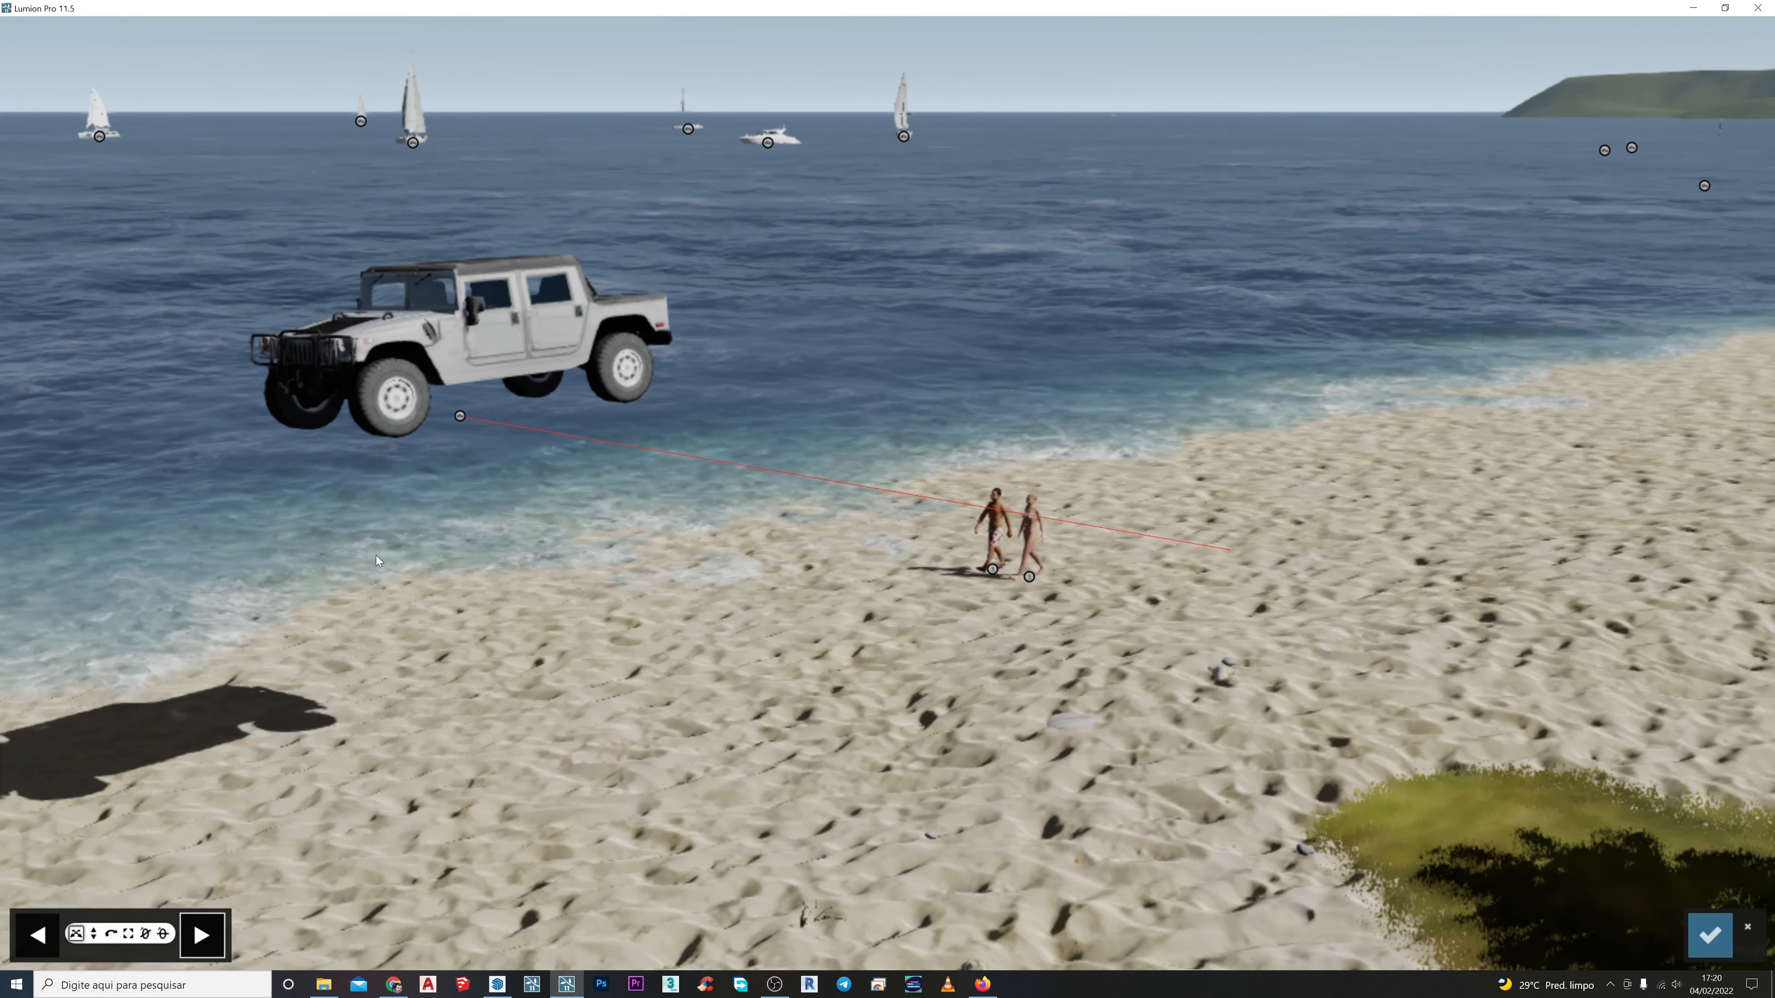
{"action": "mouse_move", "coordinate": [459, 416]}
{"action": "left_mouse_down"}
{"action": "mouse_move", "coordinate": [465, 828]}
{"action": "mouse_move", "coordinate": [445, 853]}
{"action": "left_mouse_up"}
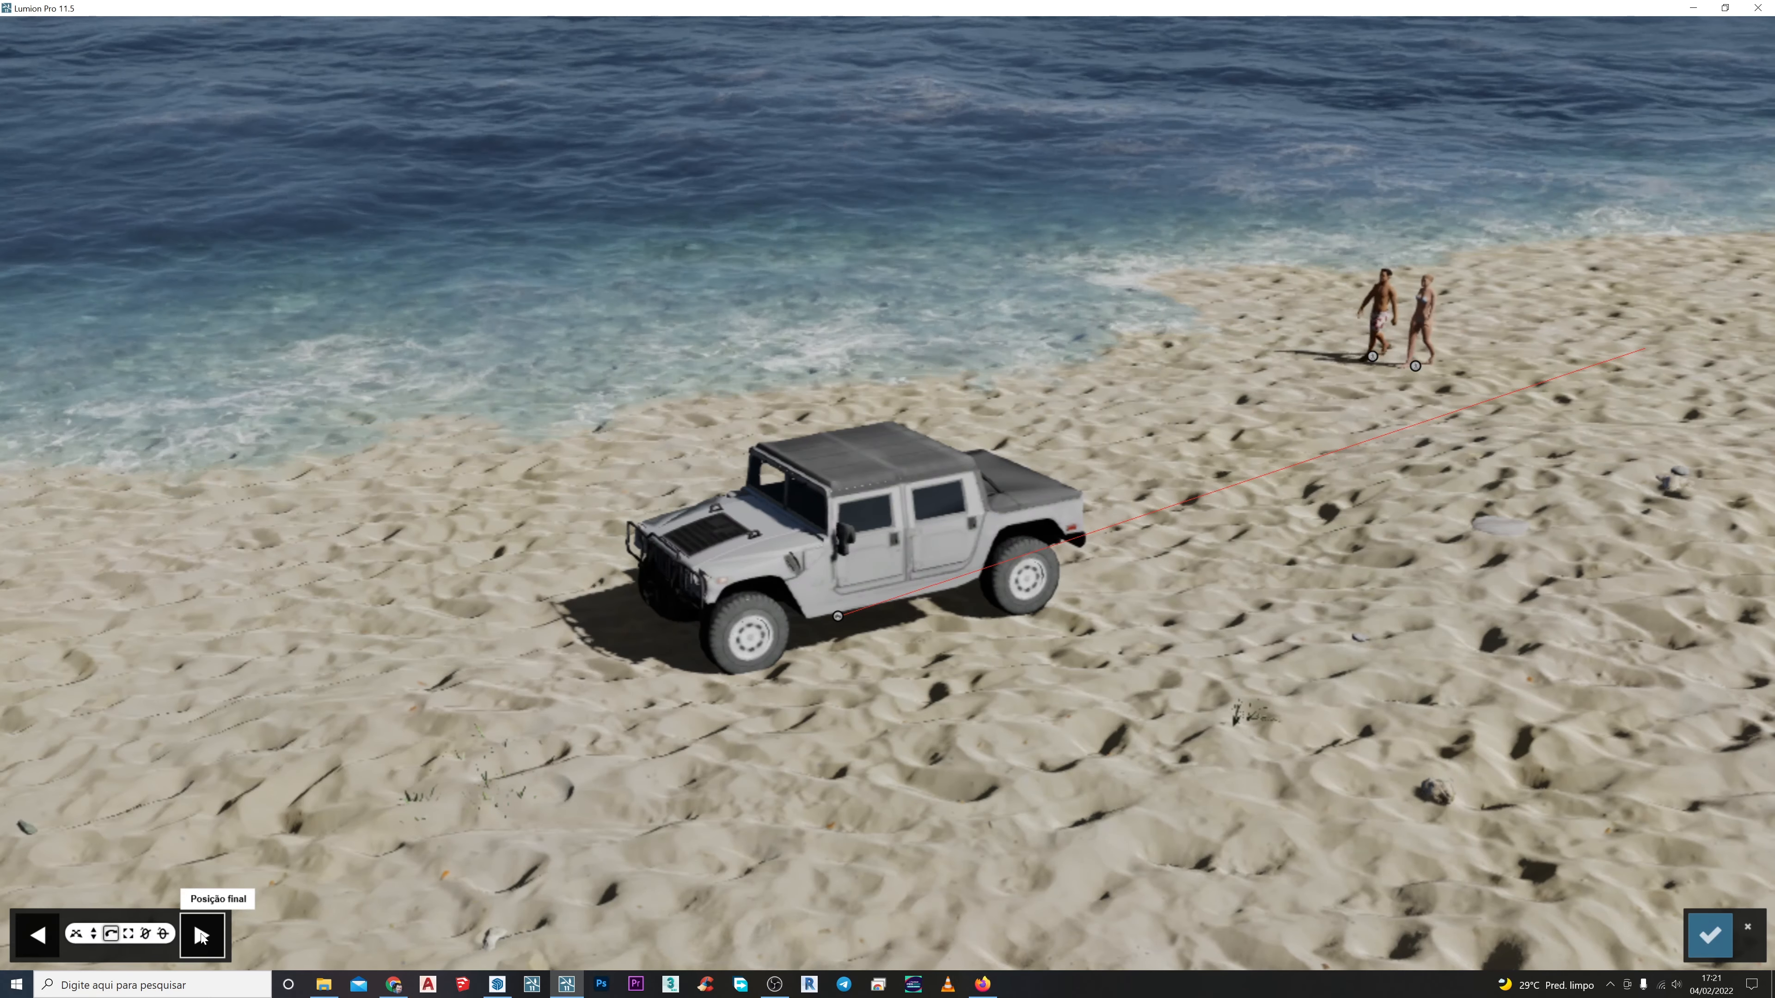
{"action": "left_click_drag", "start_coordinate": [842, 620], "coordinate": [809, 545]}
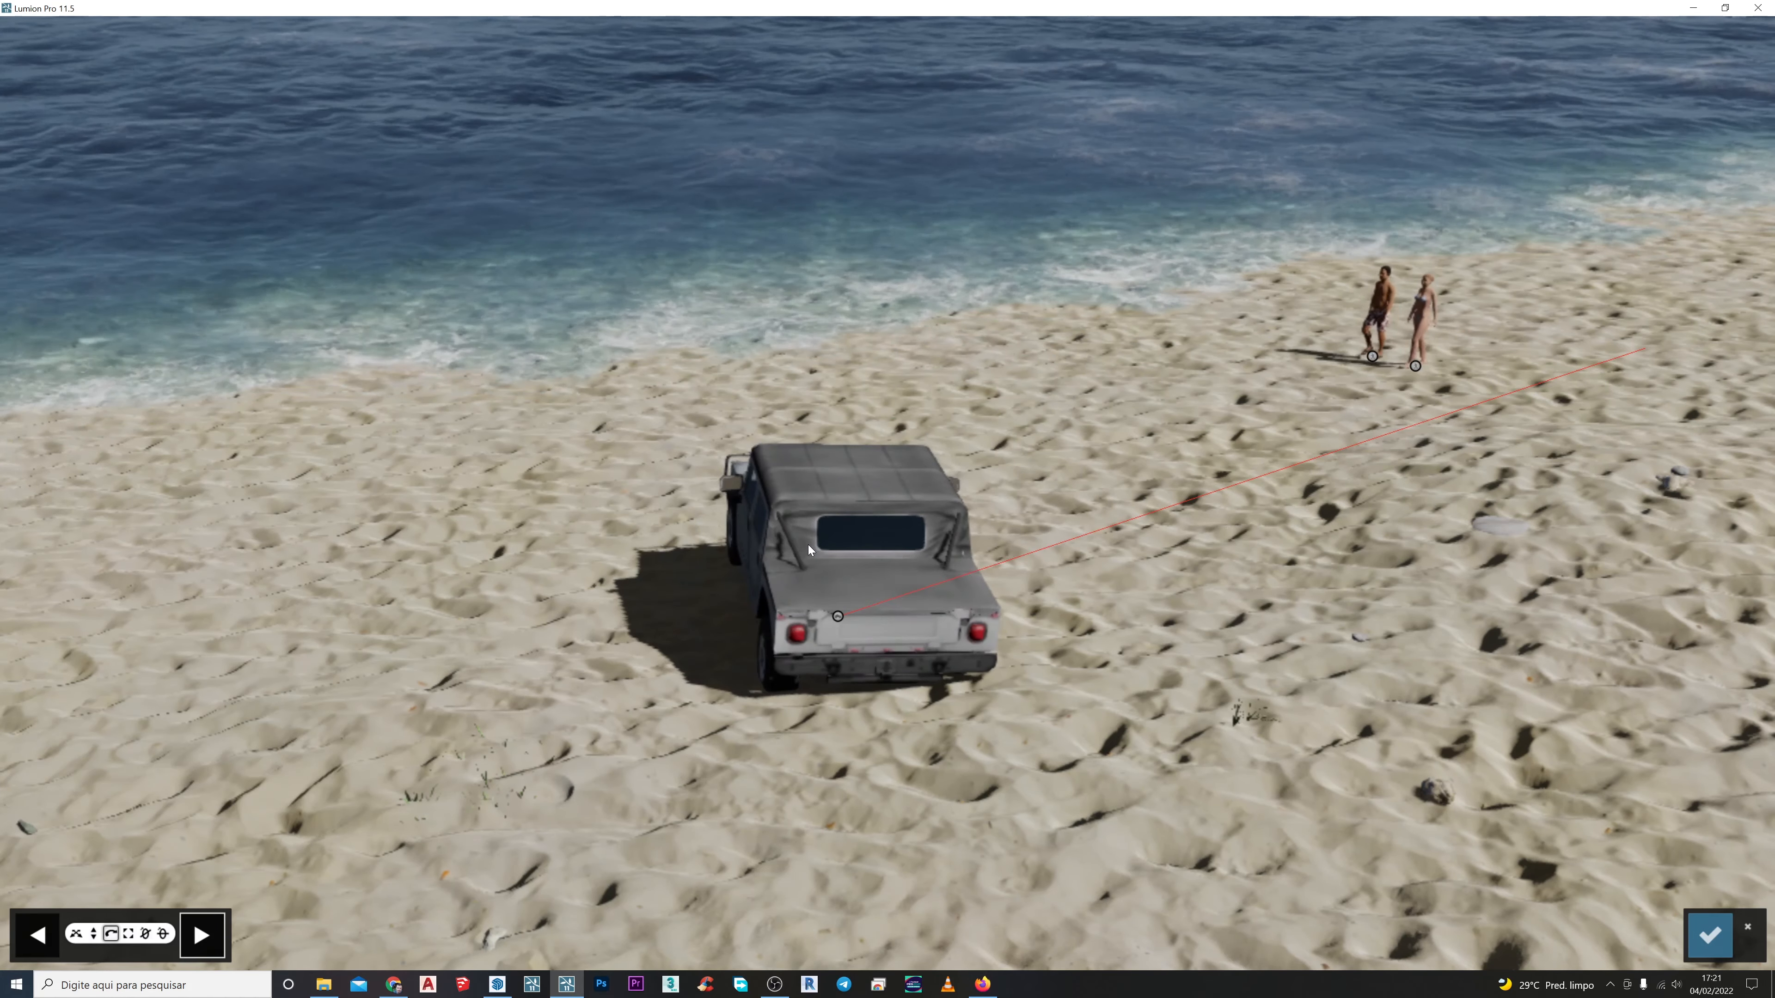
{"action": "left_click", "coordinate": [1710, 936]}
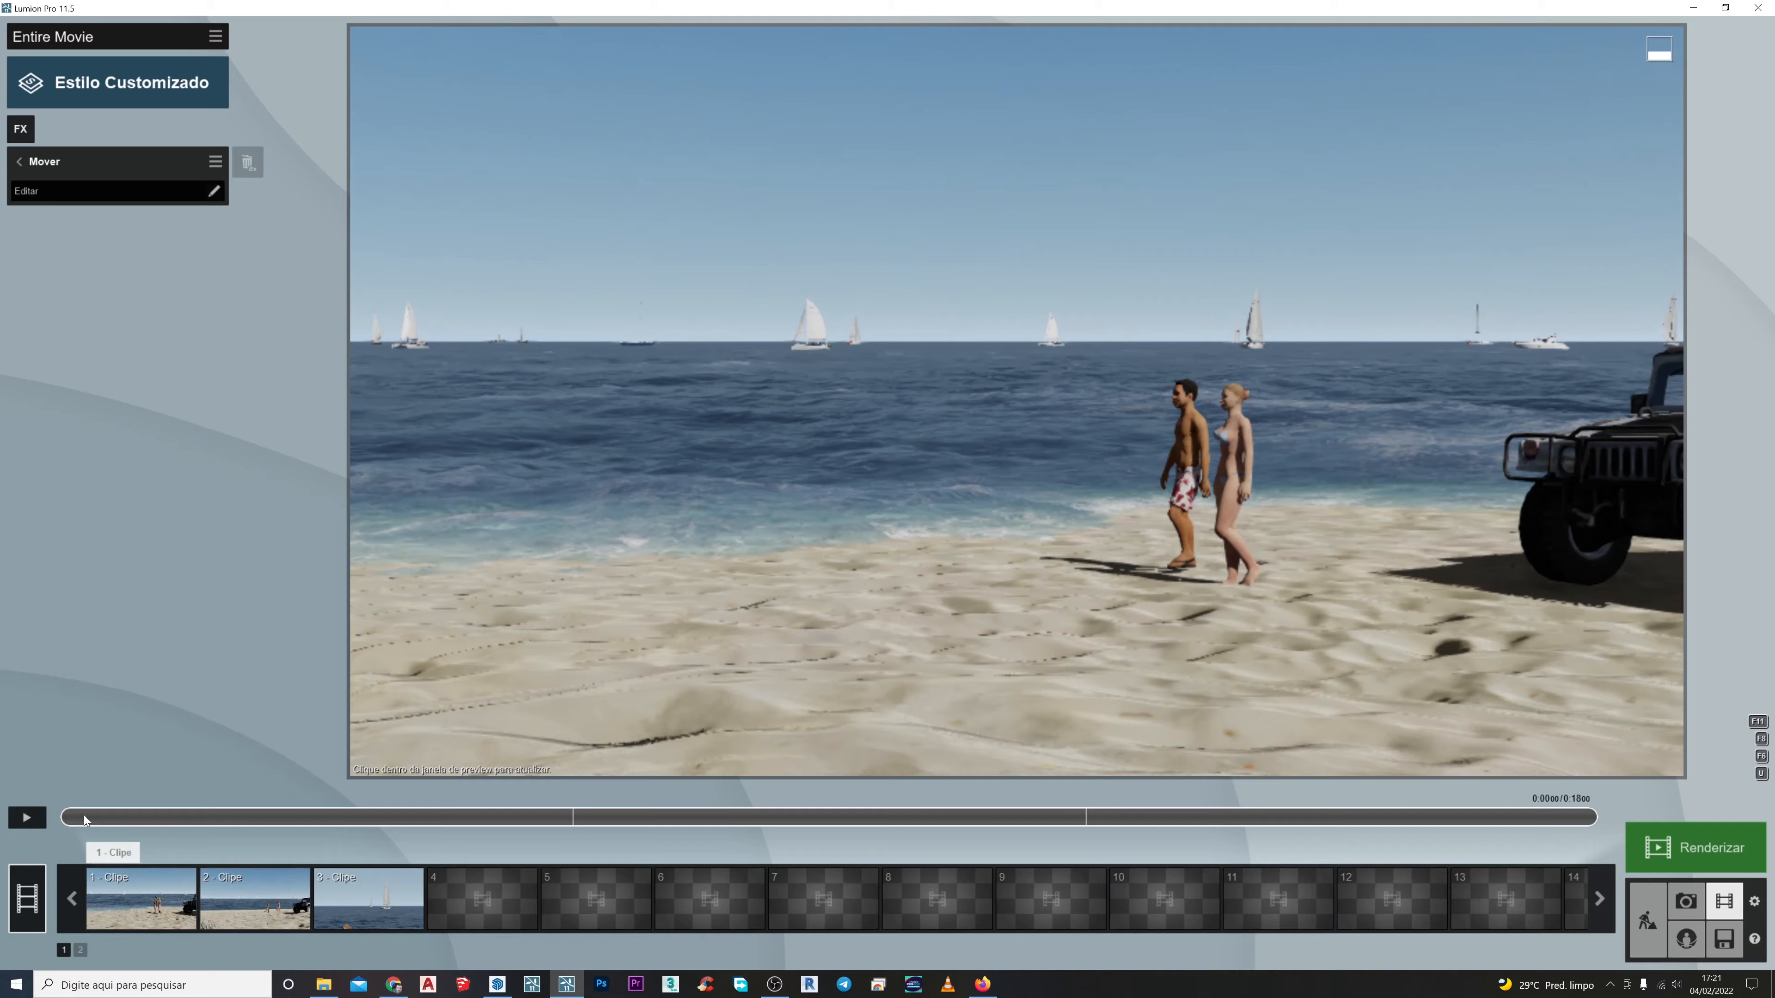
{"action": "left_click_drag", "start_coordinate": [94, 823], "coordinate": [45, 835]}
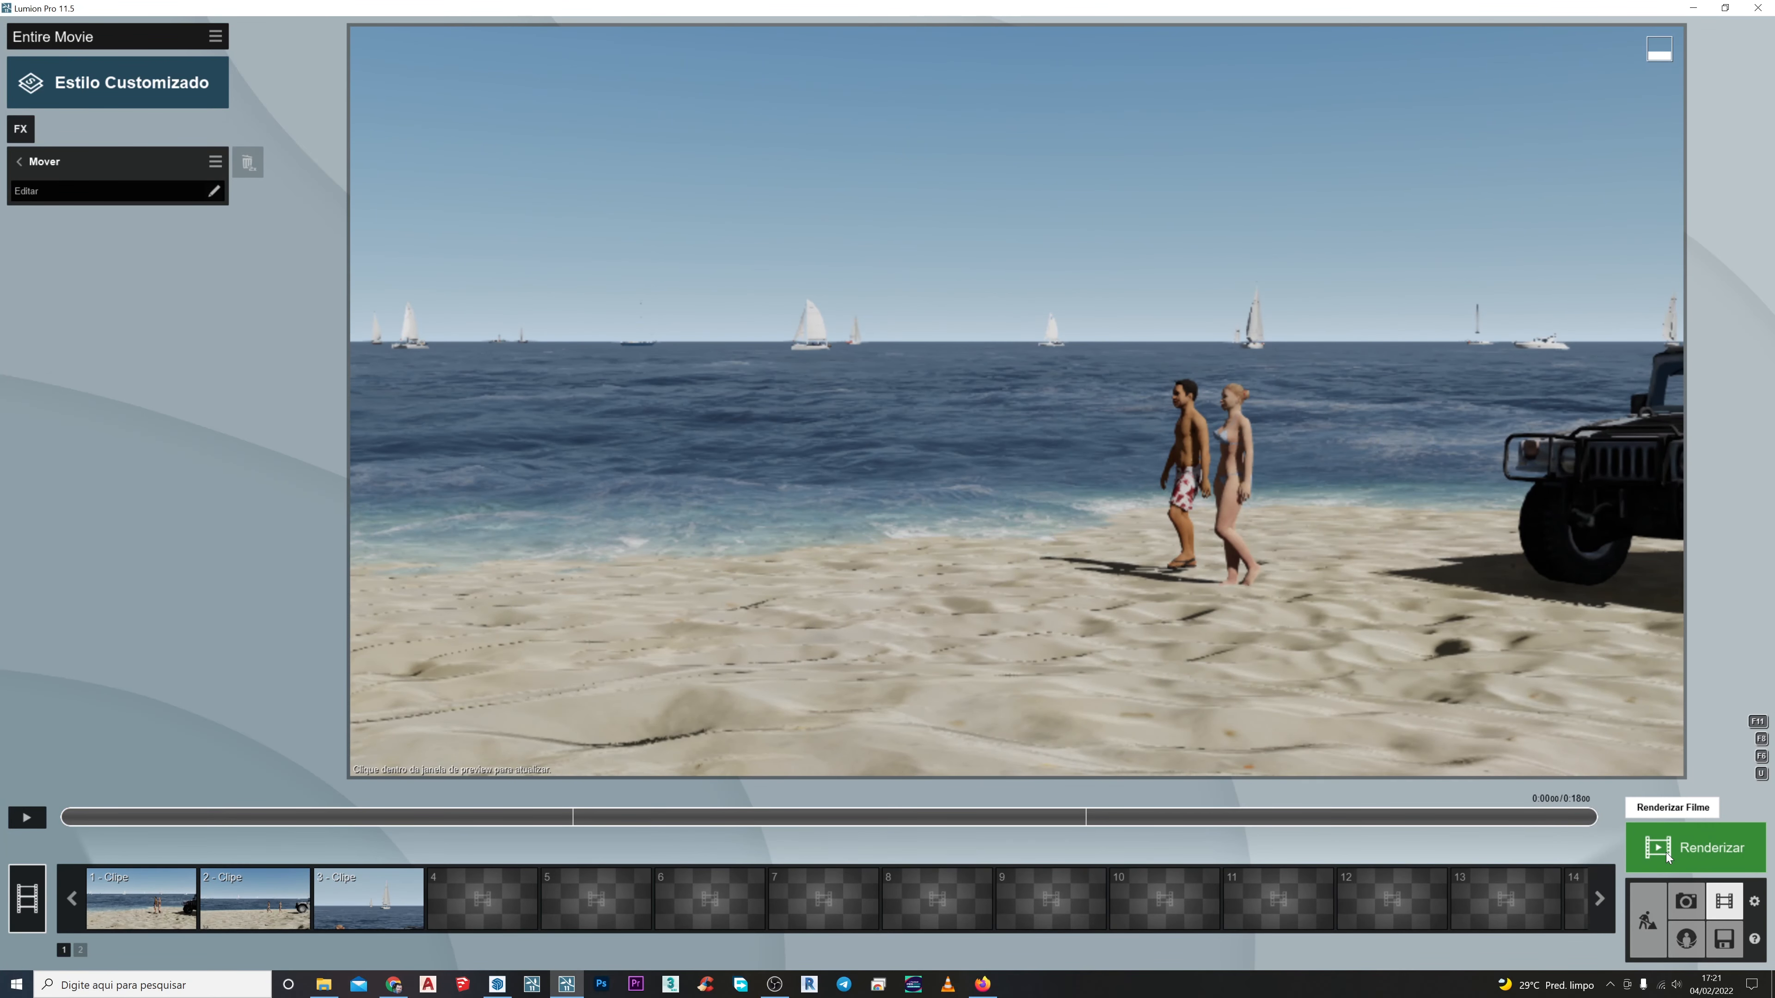
Turn the SUV's final position back in line with its path, enlarge it to about twice its size, and confirm and preview the animation
{"action": "left_click", "coordinate": [82, 195]}
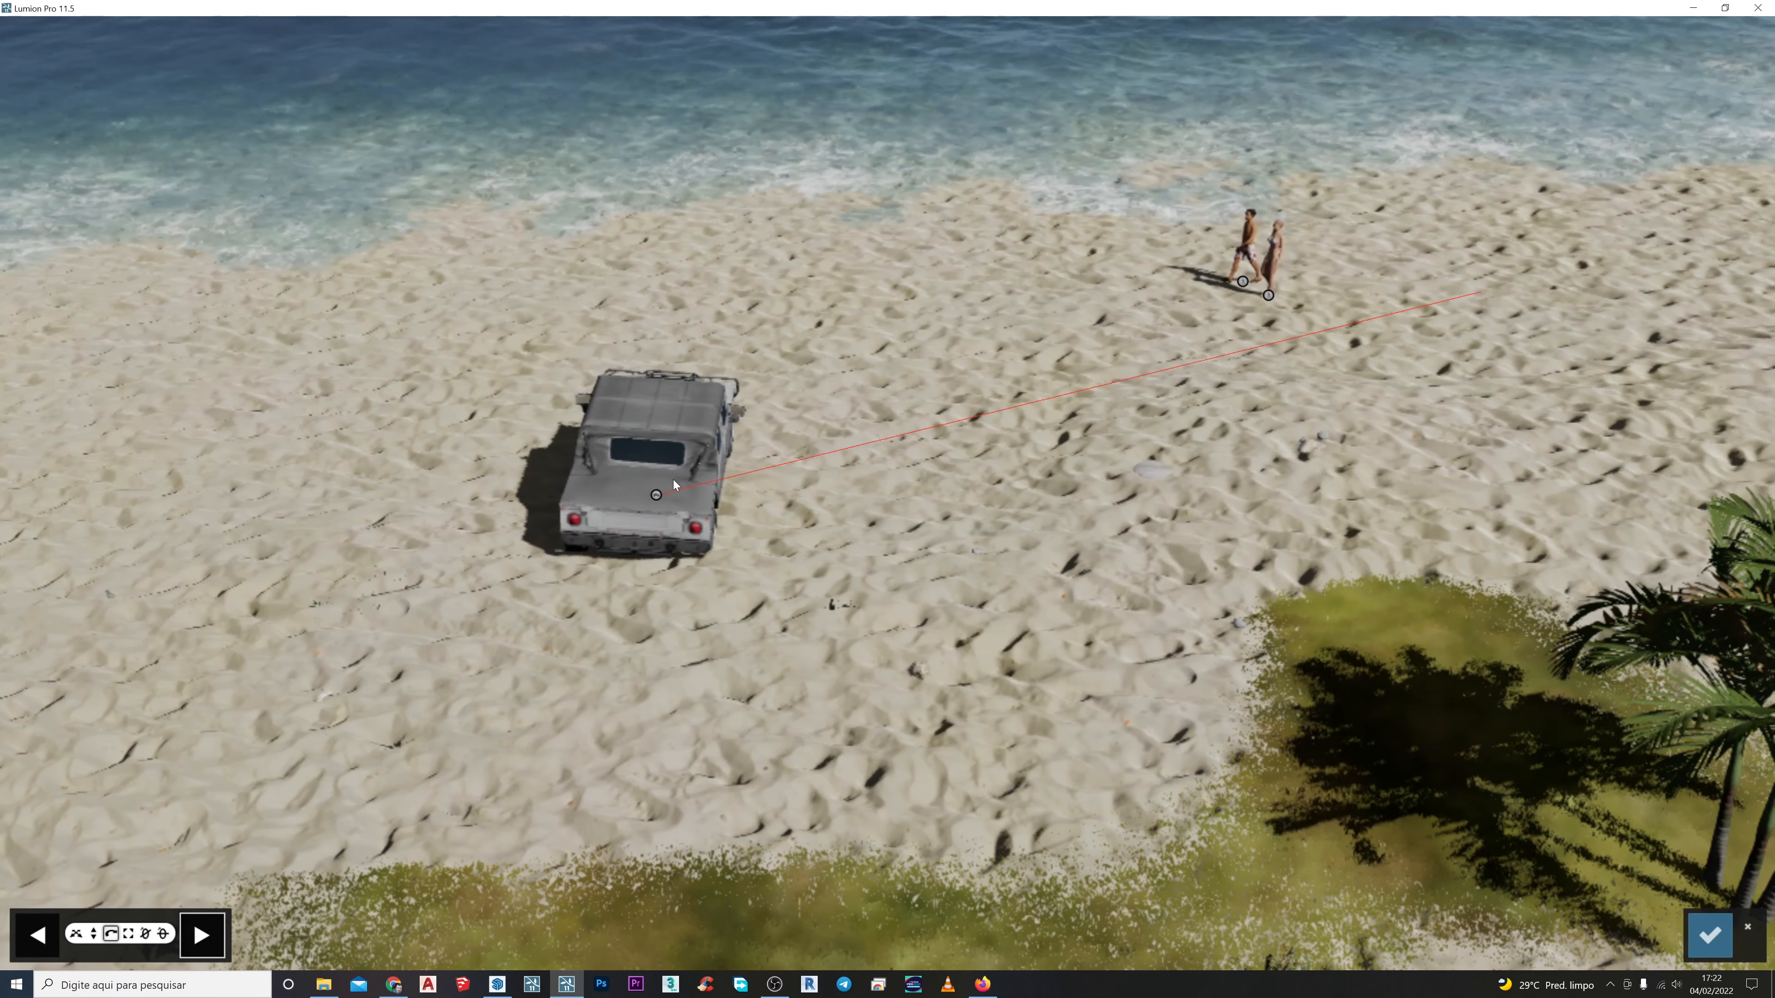
{"action": "left_click_drag", "start_coordinate": [661, 493], "coordinate": [496, 531]}
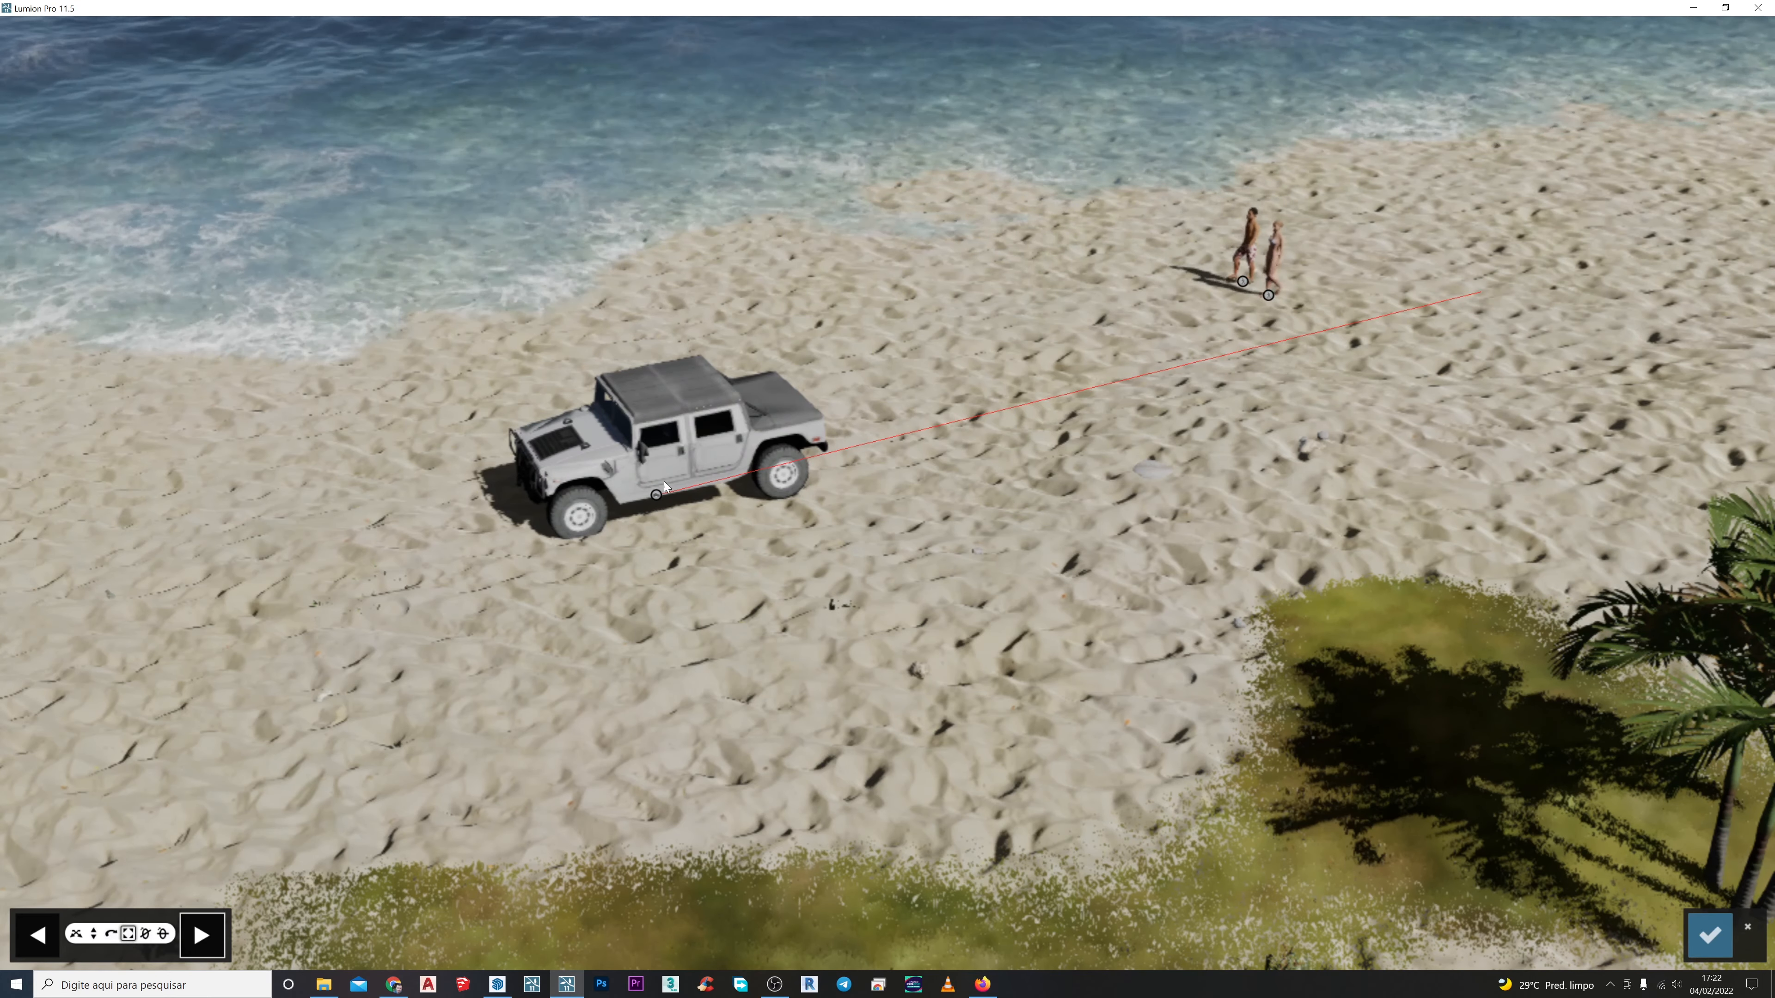
{"action": "right_click_drag", "start_coordinate": [908, 587], "coordinate": [1120, 503]}
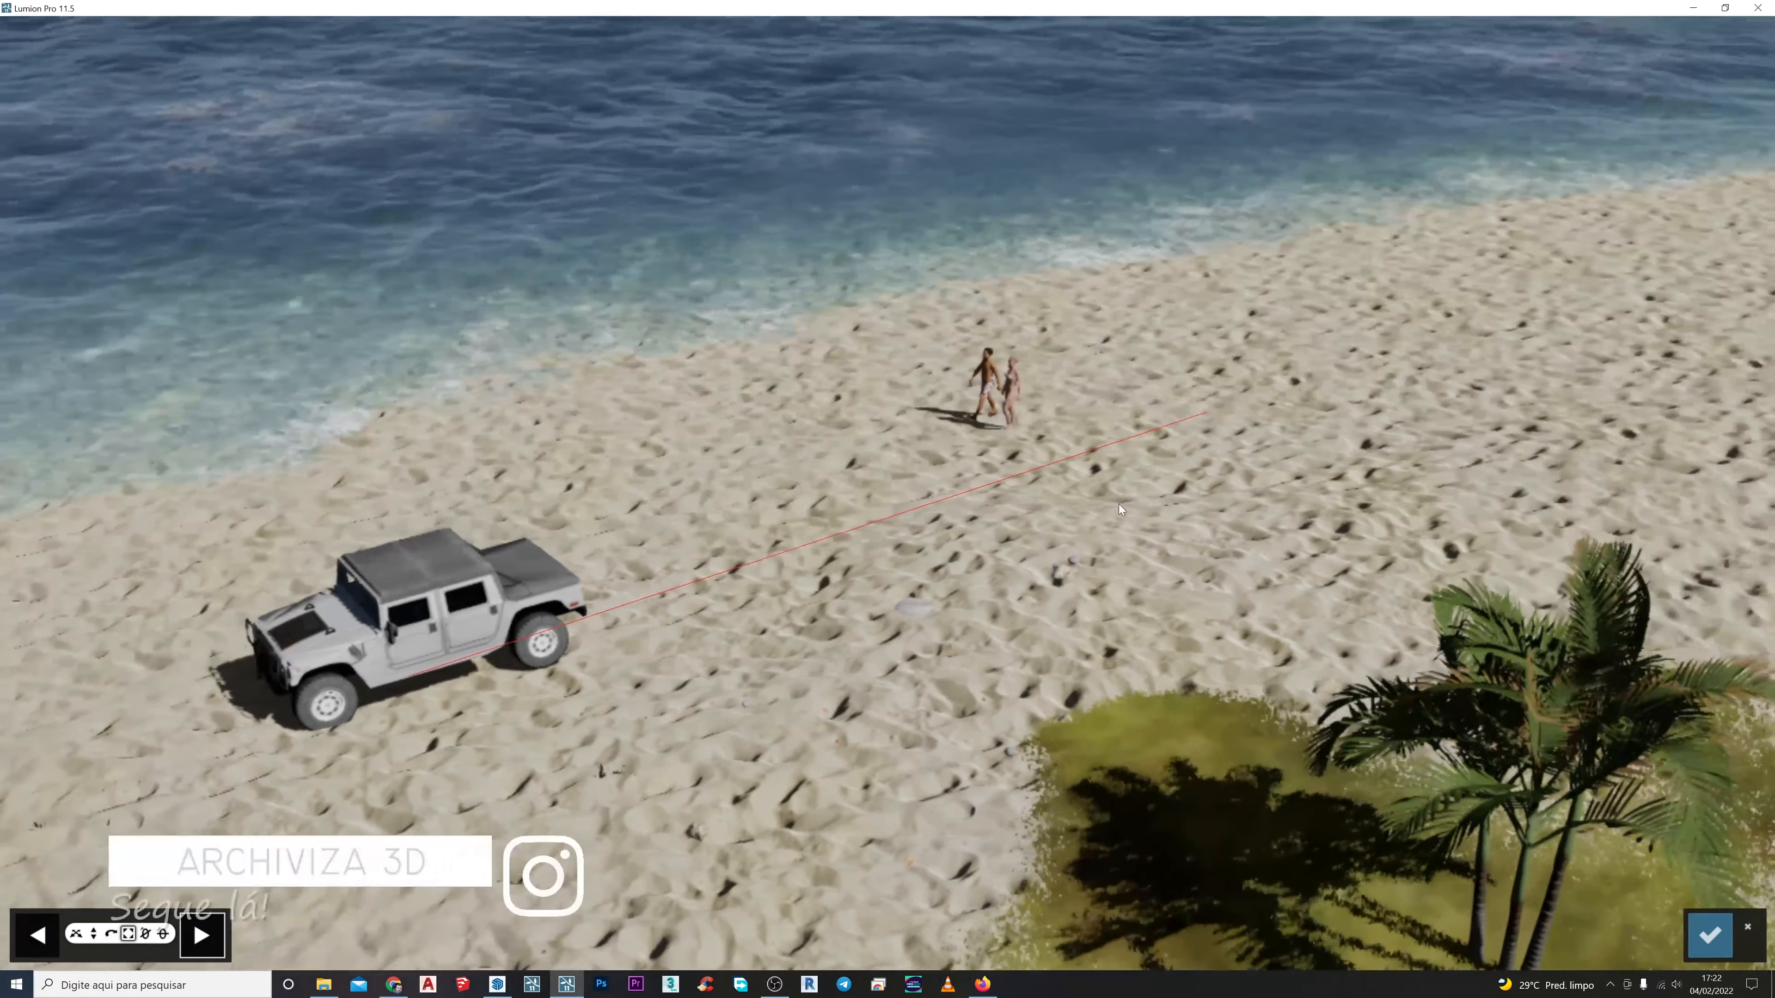
{"action": "left_click_drag", "start_coordinate": [400, 685], "coordinate": [382, 627]}
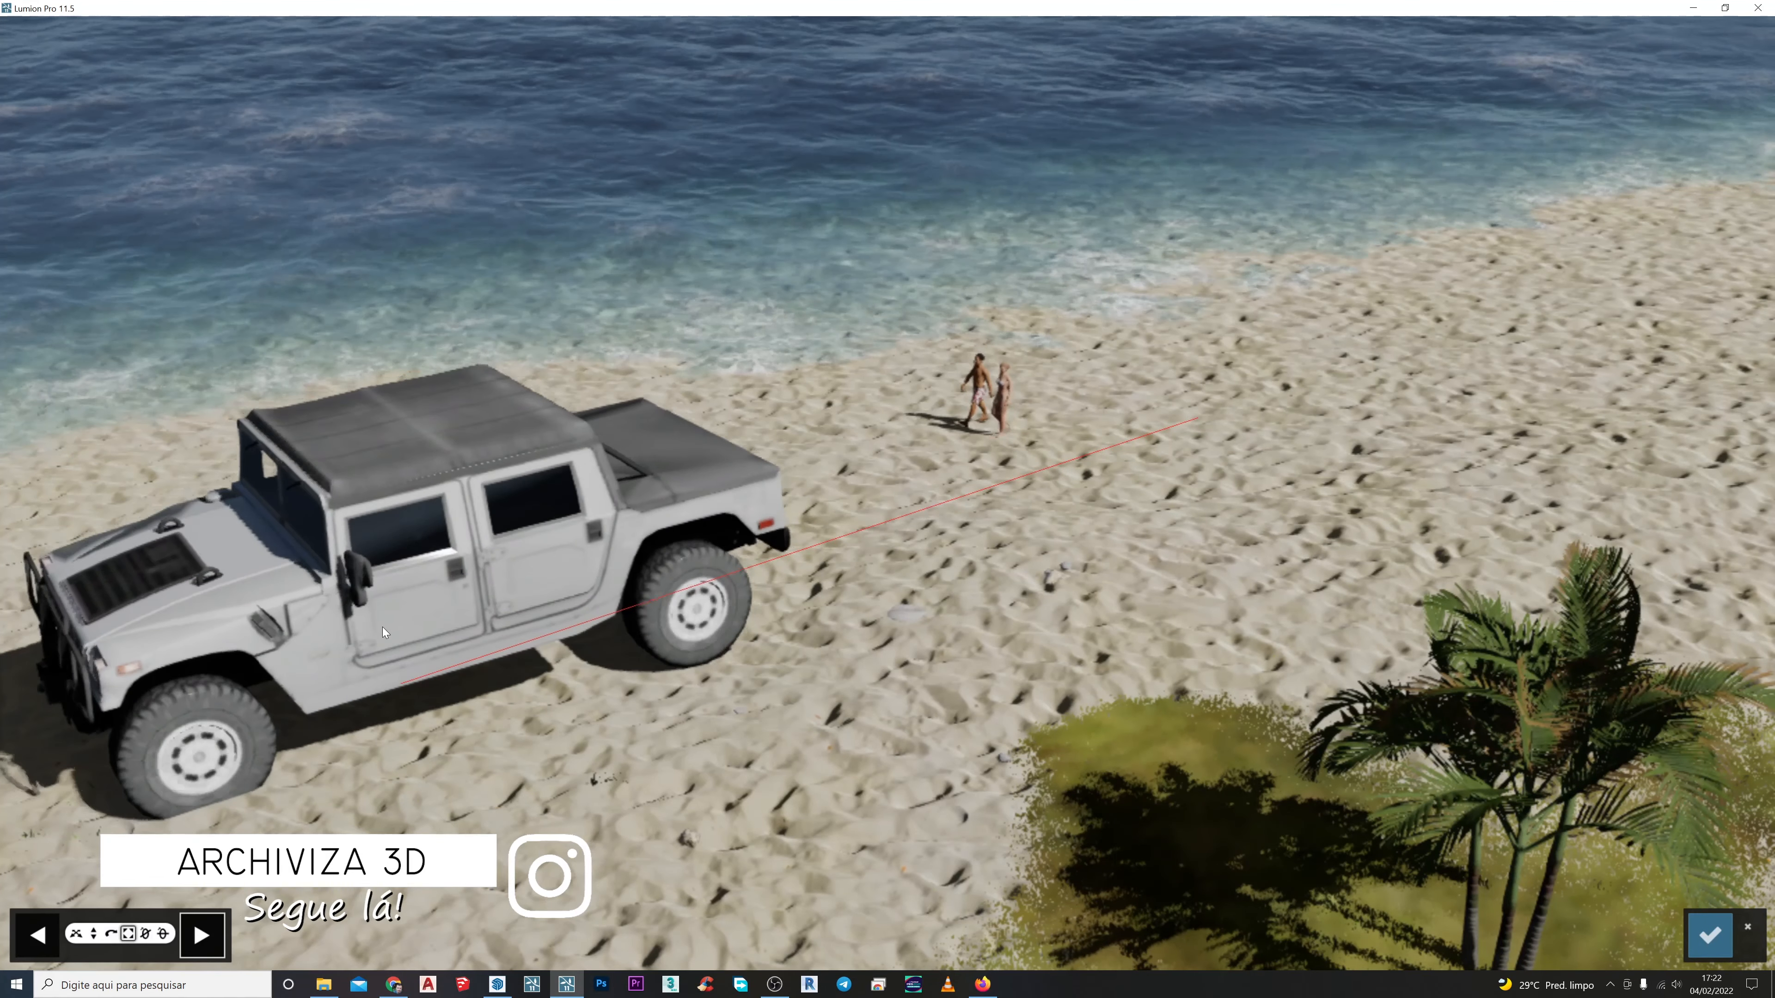
{"action": "left_click", "coordinate": [1714, 938]}
{"action": "left_click_drag", "start_coordinate": [99, 814], "coordinate": [52, 832]}
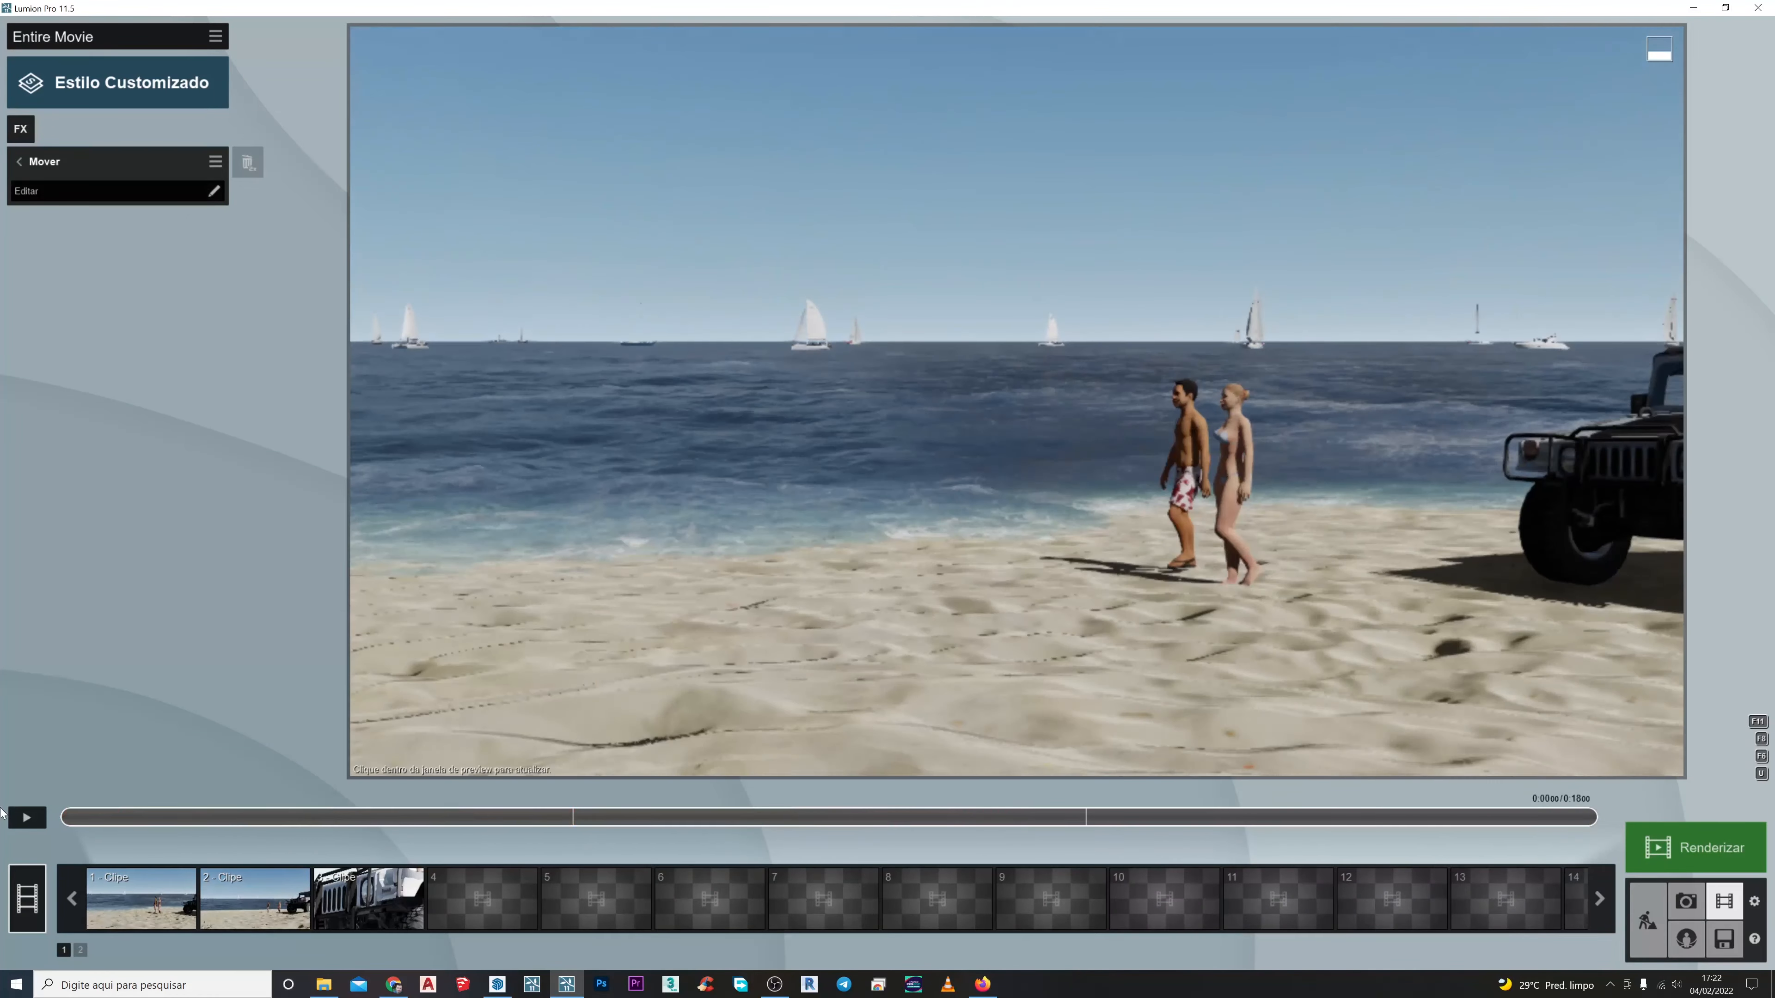
Reopen the Mover effect and scale the SUV in its final position back down to a smaller size
{"action": "left_click", "coordinate": [92, 190]}
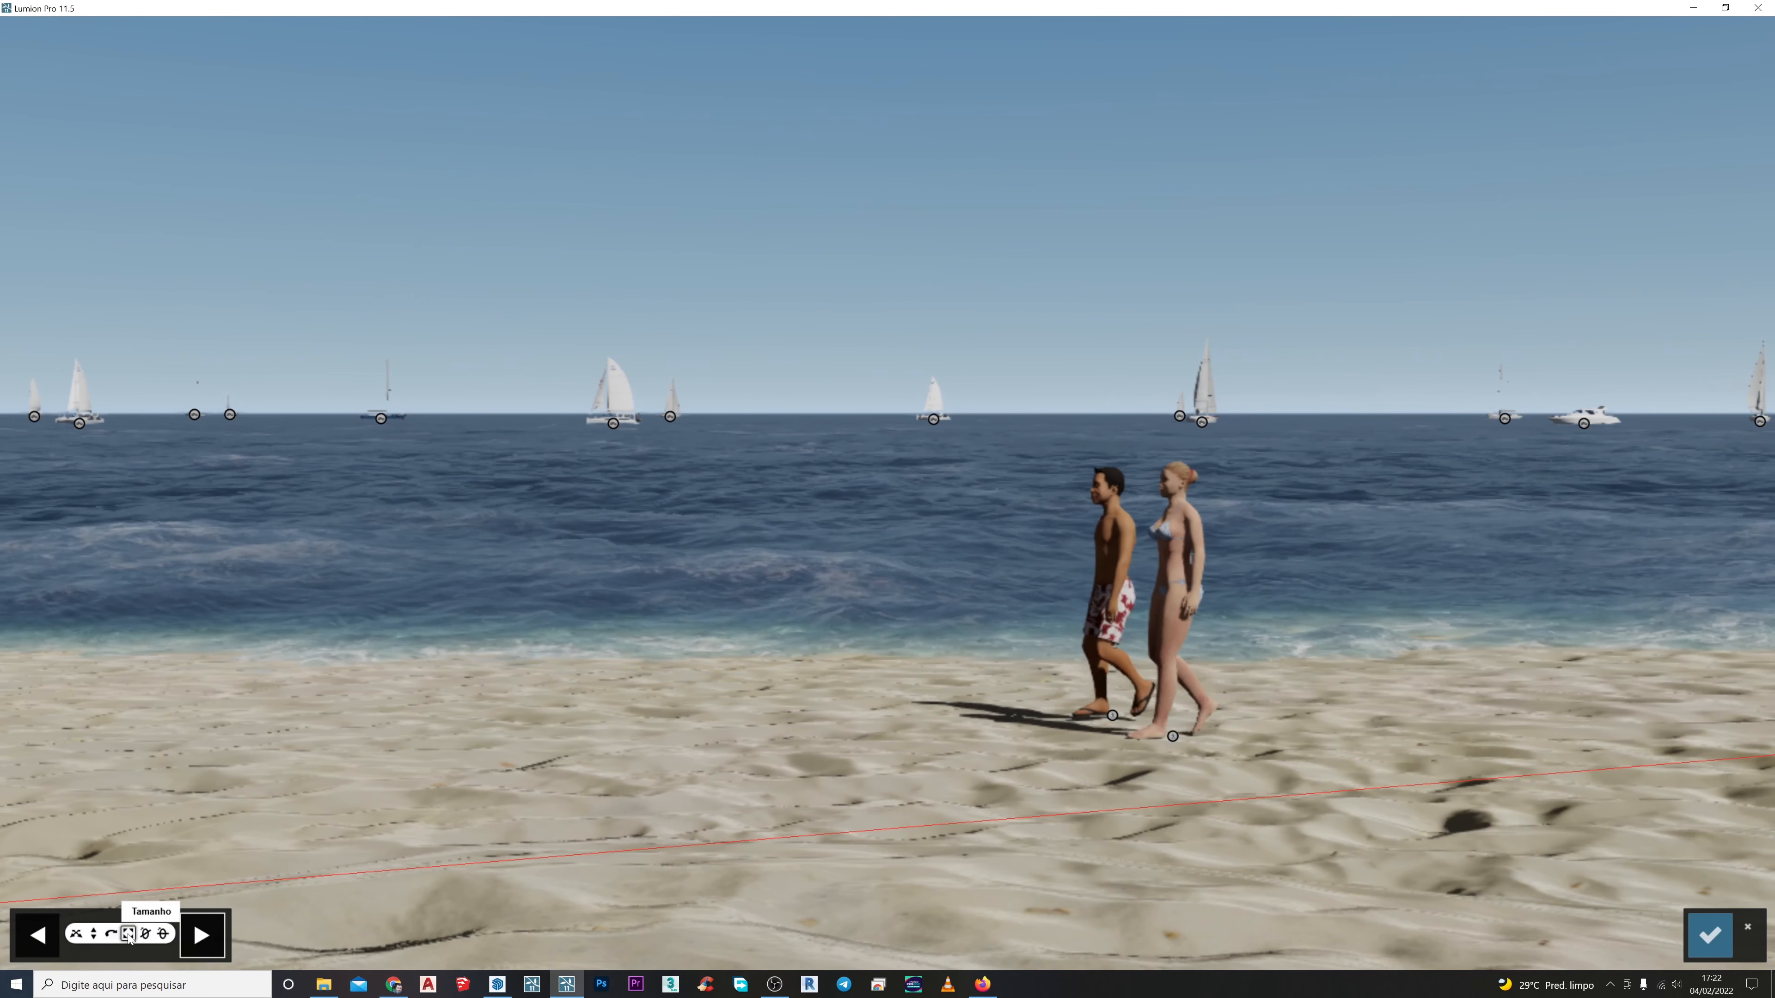
{"action": "key", "text": "s"}
{"action": "right_click_drag", "start_coordinate": [264, 816], "coordinate": [263, 815]}
{"action": "key", "text": "s"}
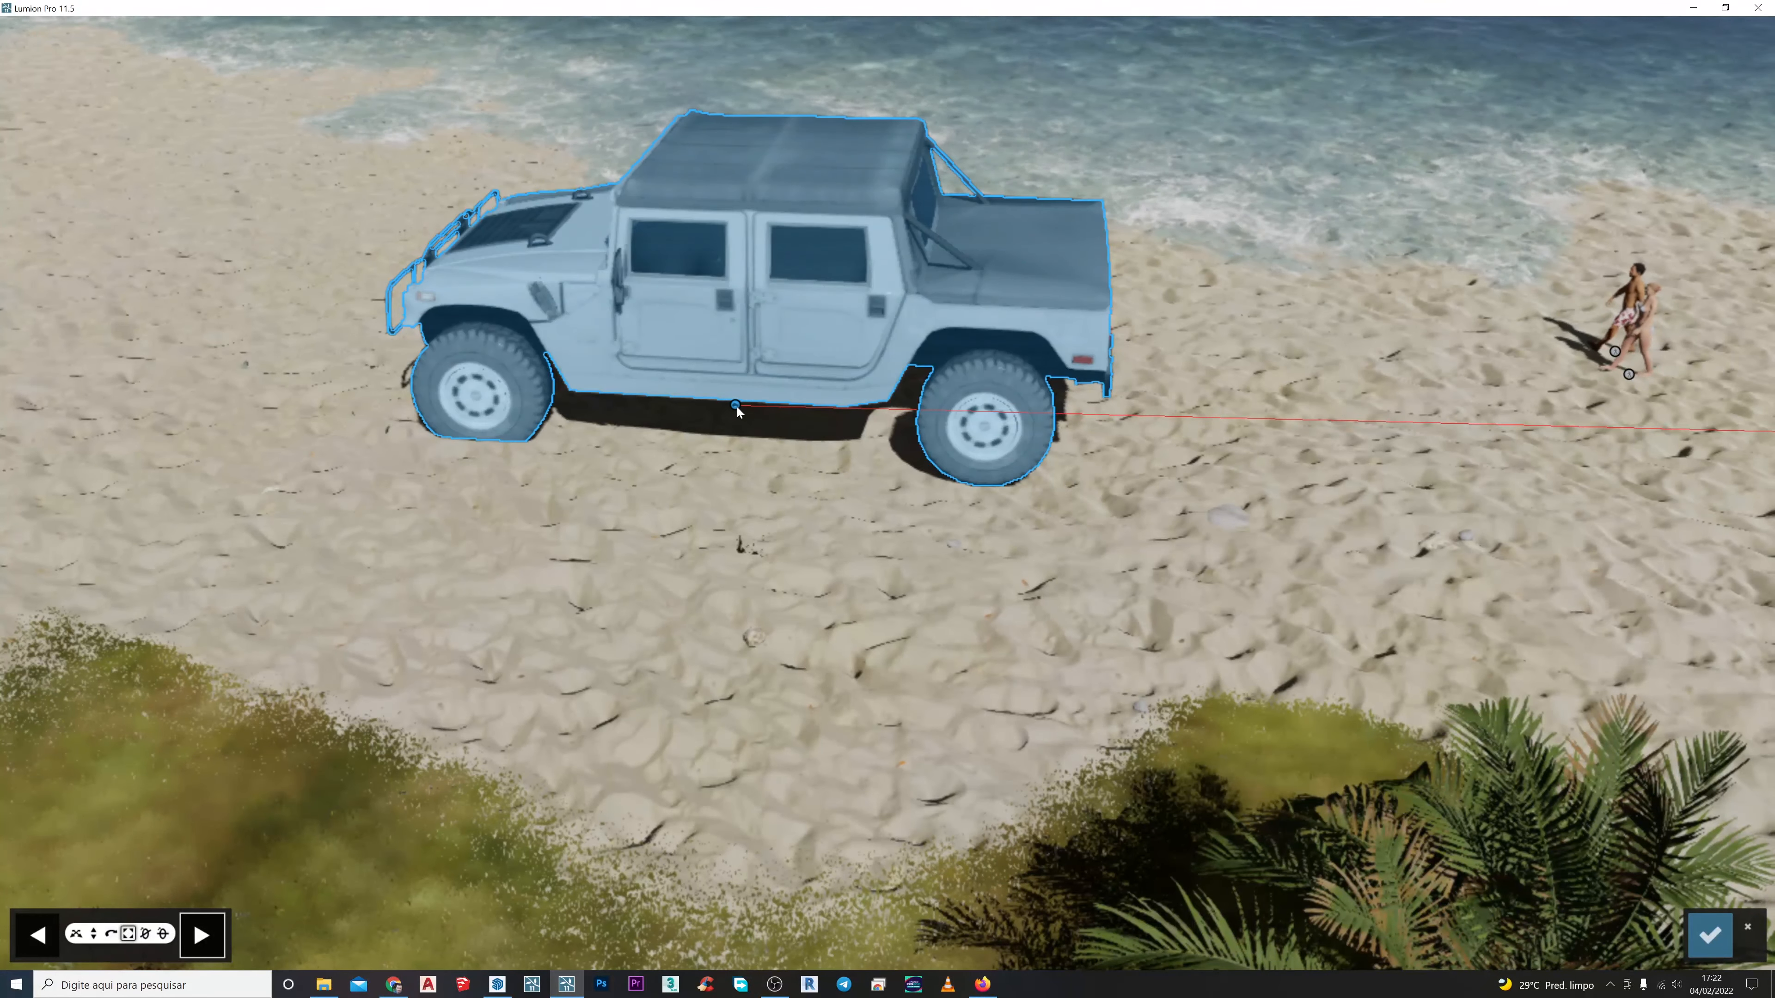
{"action": "left_click_drag", "start_coordinate": [736, 405], "coordinate": [730, 467]}
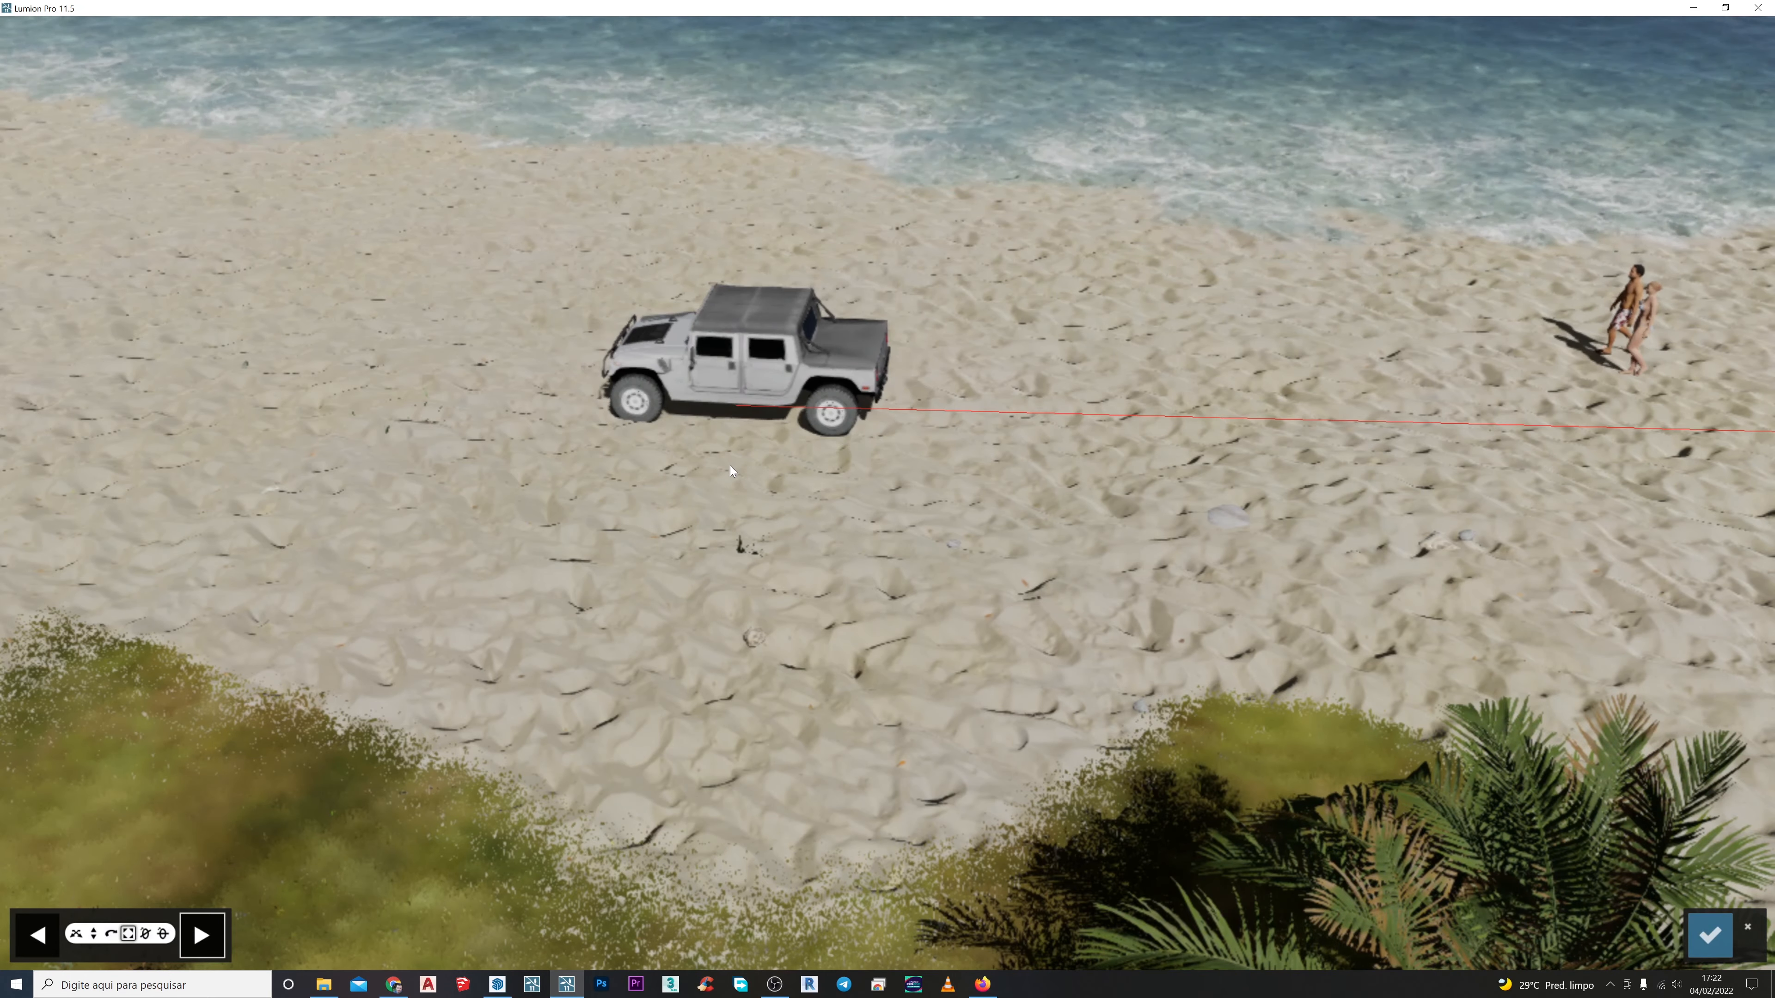
Fine-tune the SUV's size in its final position from close up and confirm the Mover effect
{"action": "right_click_drag", "start_coordinate": [729, 466], "coordinate": [685, 435]}
{"action": "key", "text": "w"}
{"action": "key", "text": "e"}
{"action": "key", "text": "s"}
{"action": "key", "text": "q"}
{"action": "key", "text": "w"}
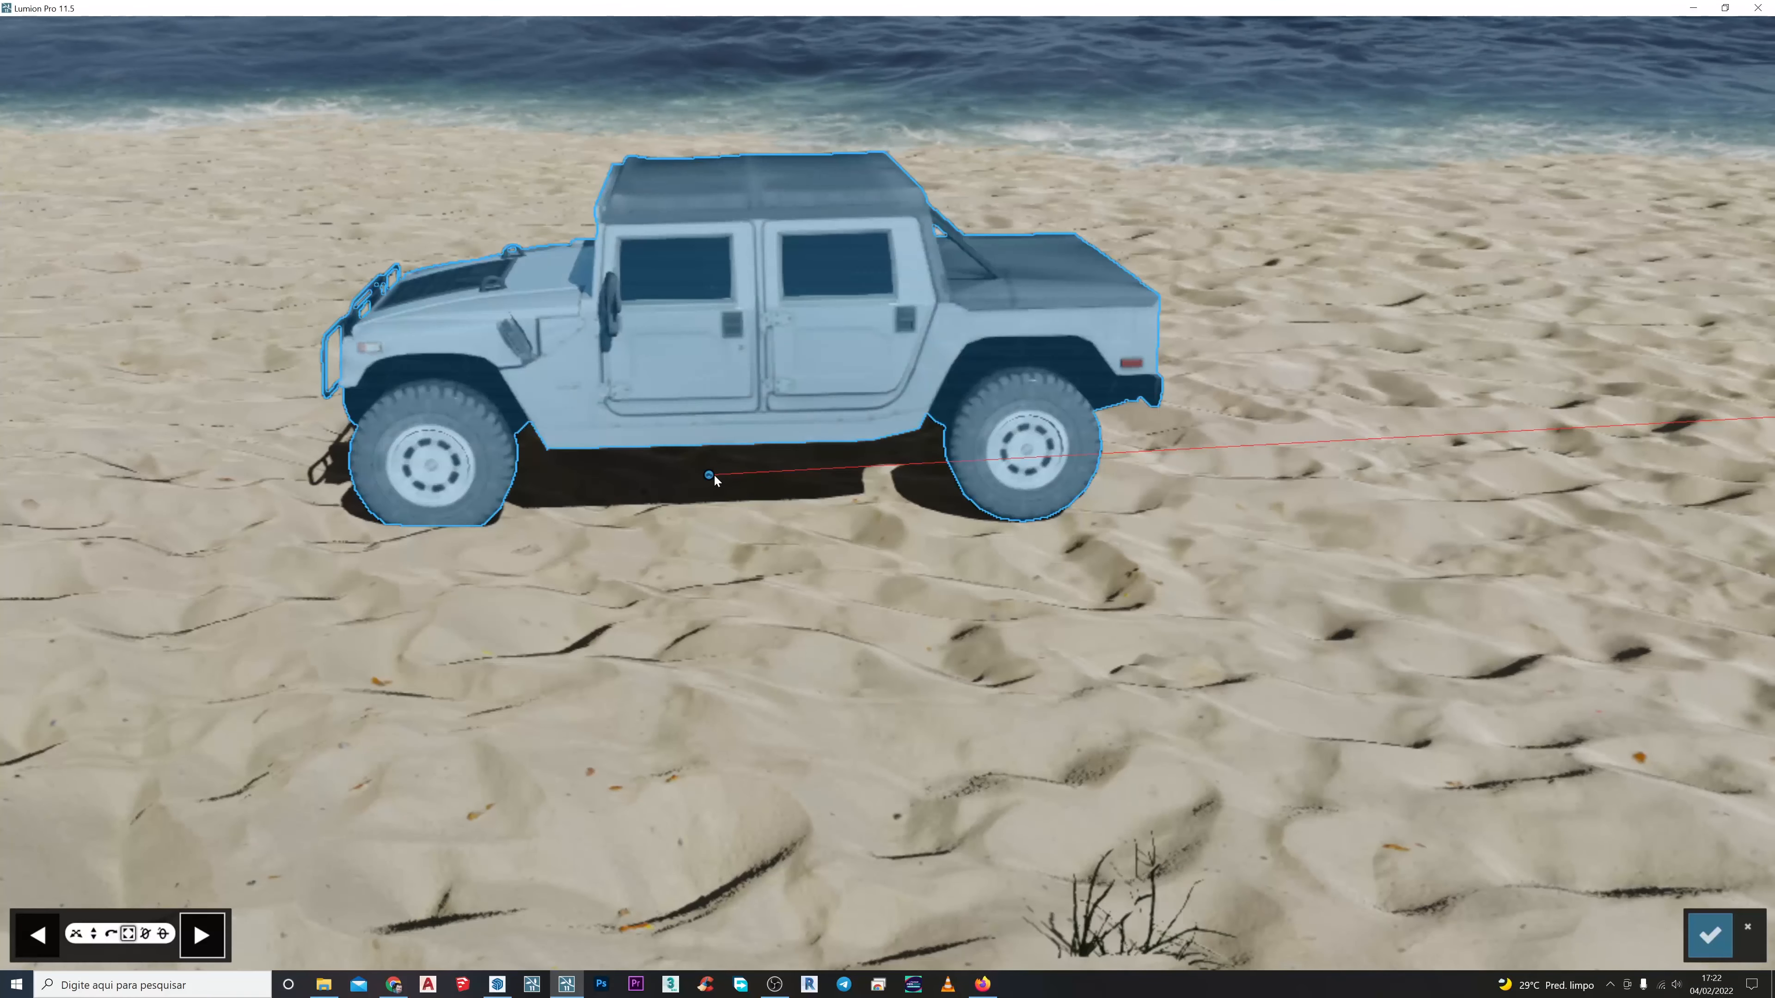
{"action": "mouse_move", "coordinate": [708, 477]}
{"action": "left_mouse_down"}
{"action": "mouse_move", "coordinate": [704, 495]}
{"action": "mouse_move", "coordinate": [706, 463]}
{"action": "mouse_move", "coordinate": [710, 485]}
{"action": "left_mouse_up"}
{"action": "key", "text": "a"}
{"action": "right_click_drag", "start_coordinate": [710, 484], "coordinate": [699, 643]}
{"action": "key", "text": "d"}
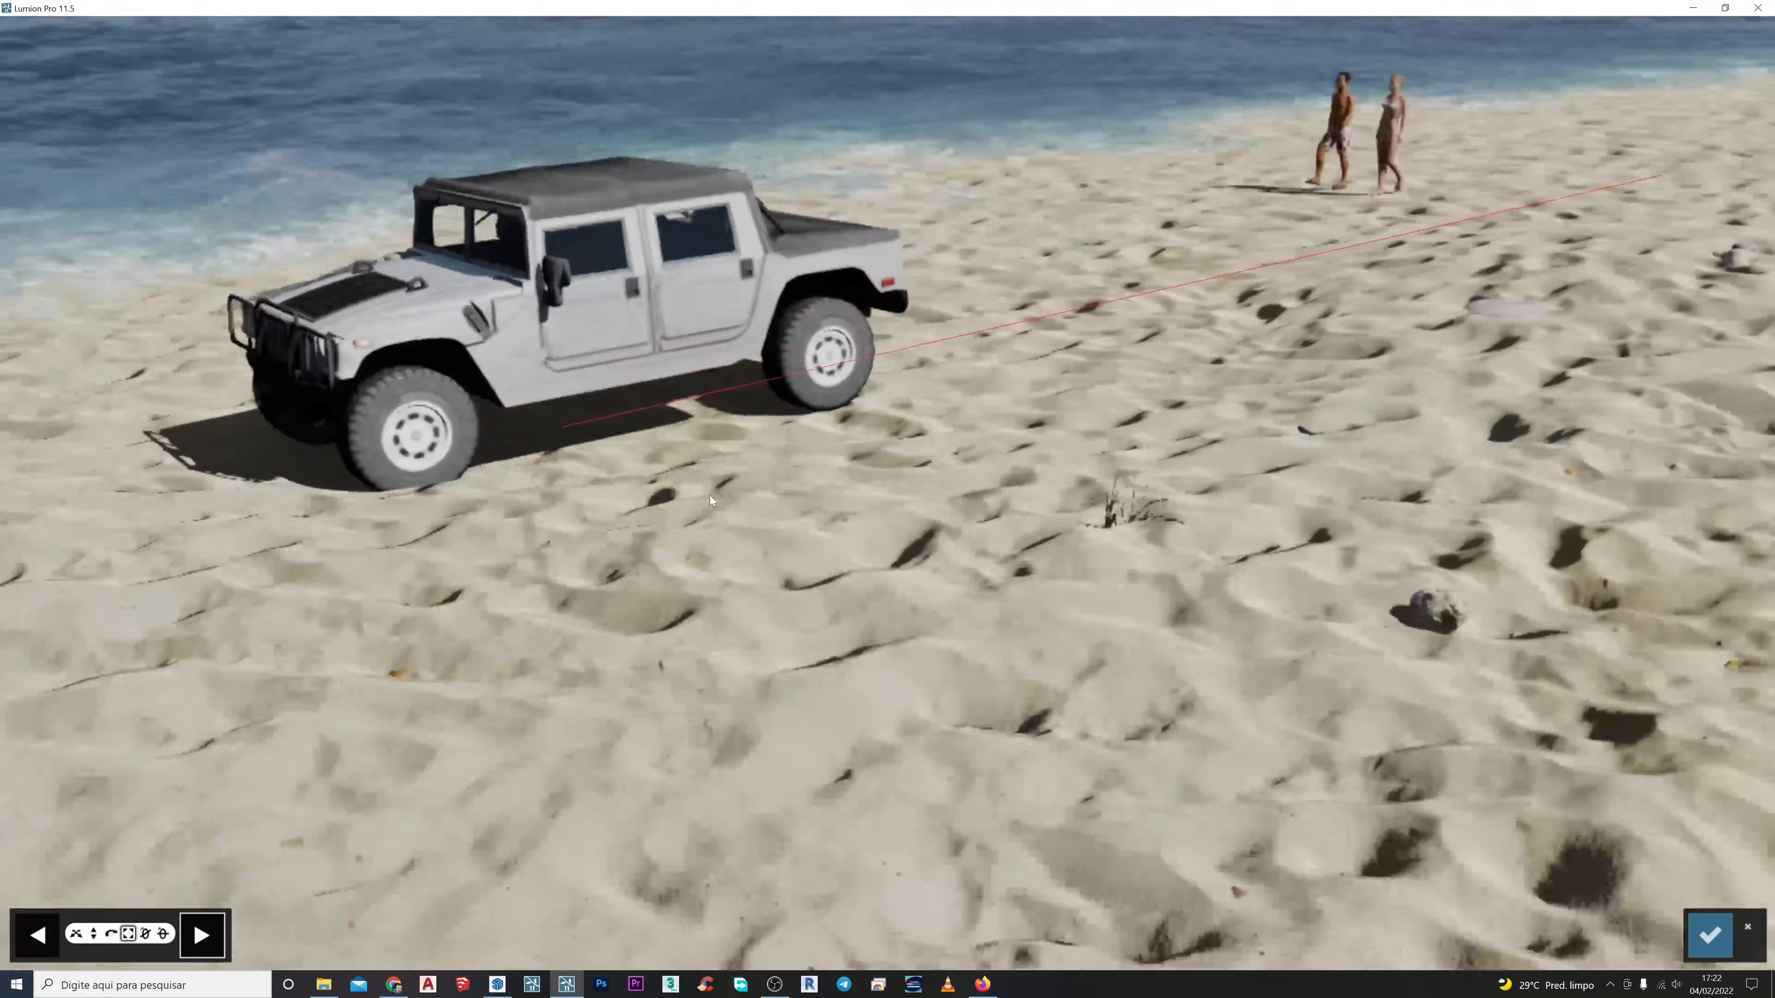
{"action": "left_click", "coordinate": [129, 936]}
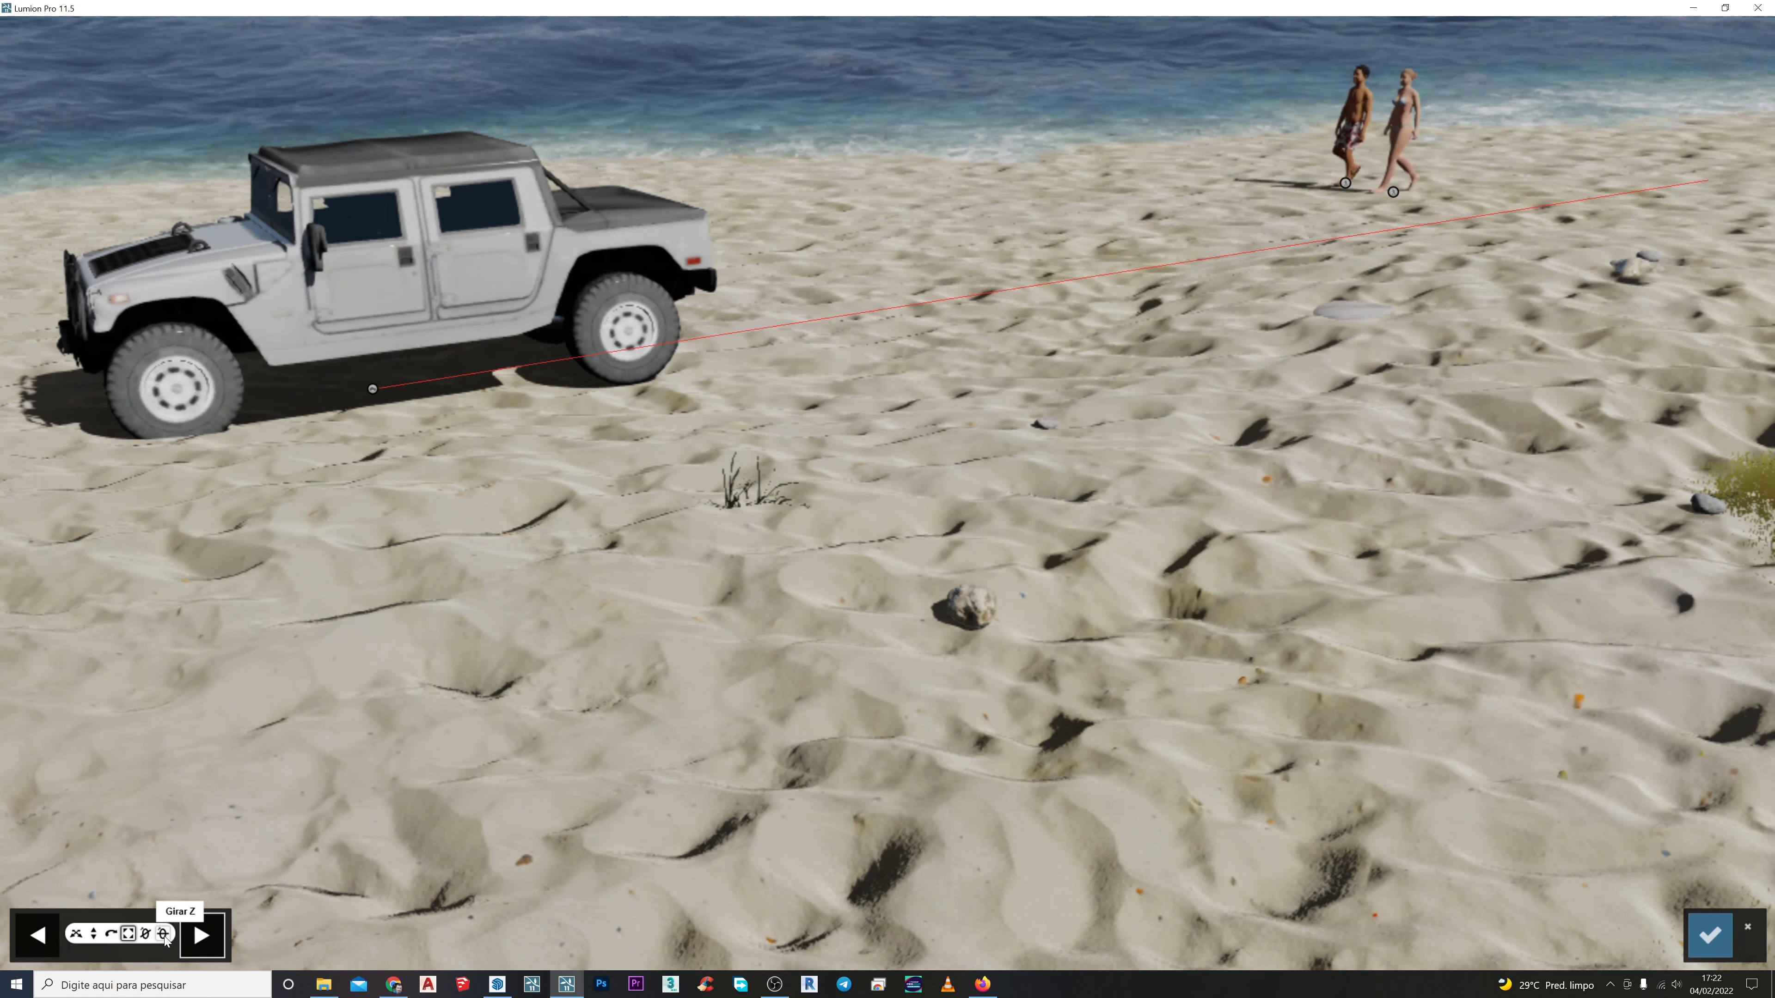
{"action": "left_click", "coordinate": [1708, 937]}
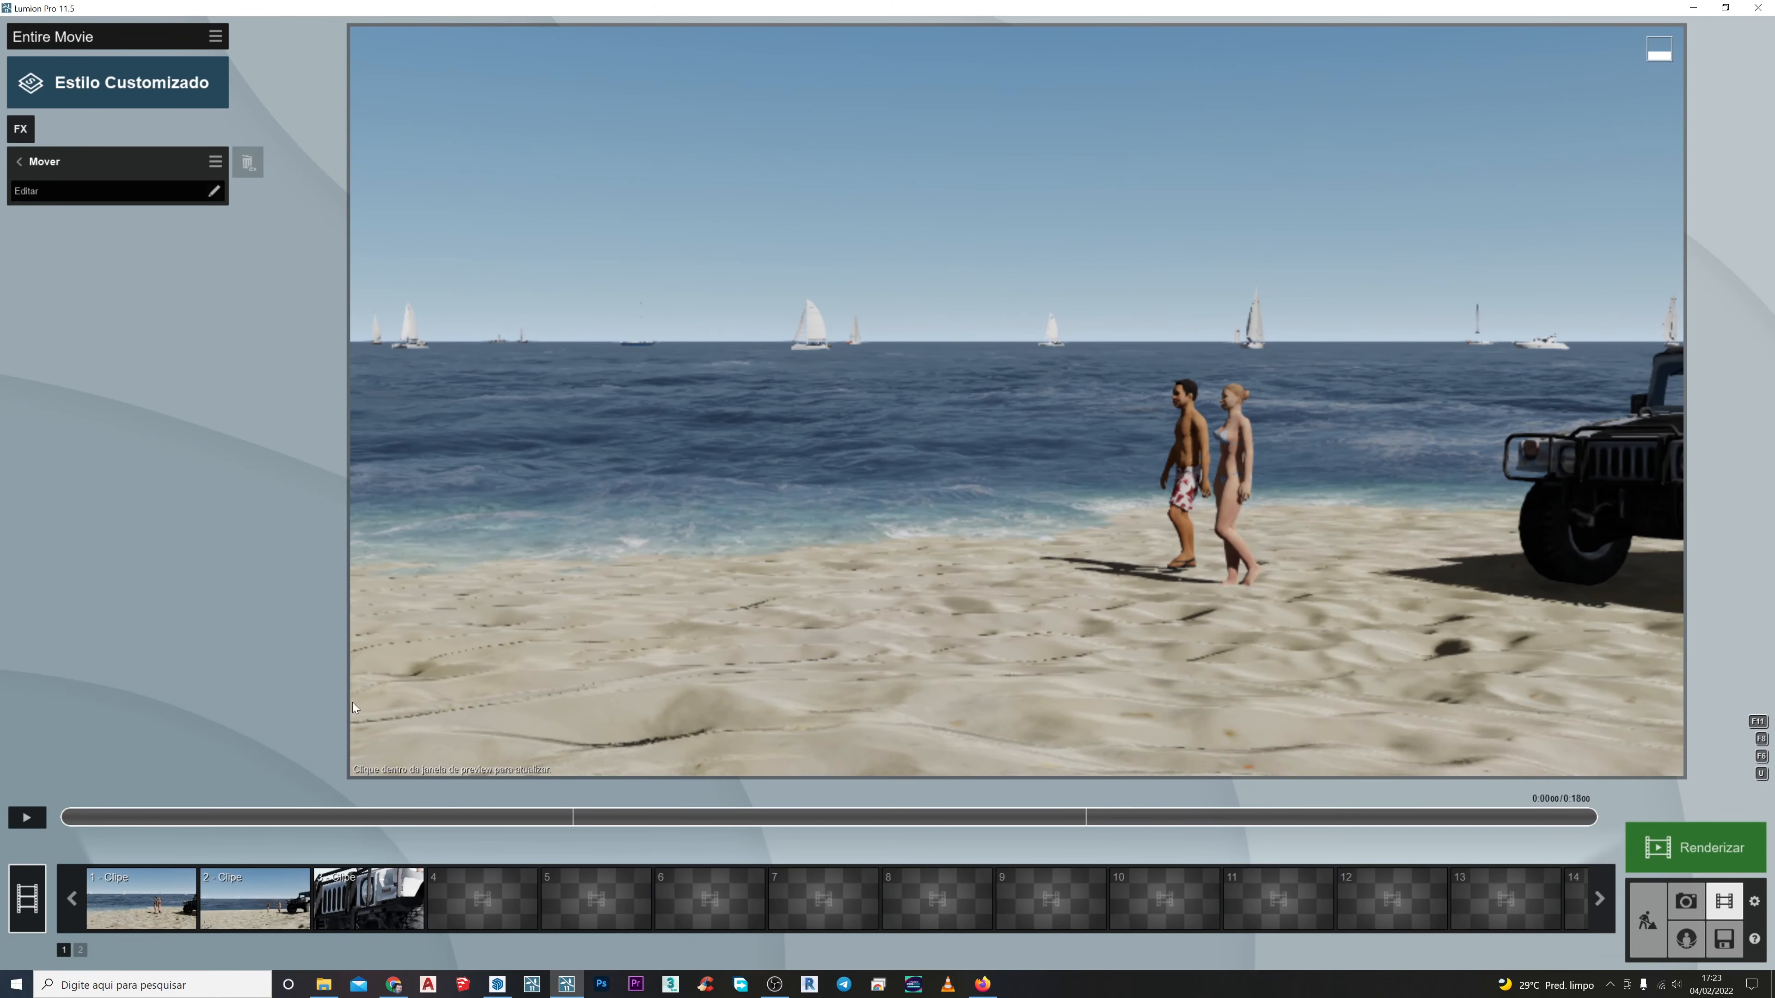
In build mode, place the Boy Caucasian 001 Toyplane figure on the sand beside the couple and shift it closer to the sea
{"action": "left_click", "coordinate": [1646, 923]}
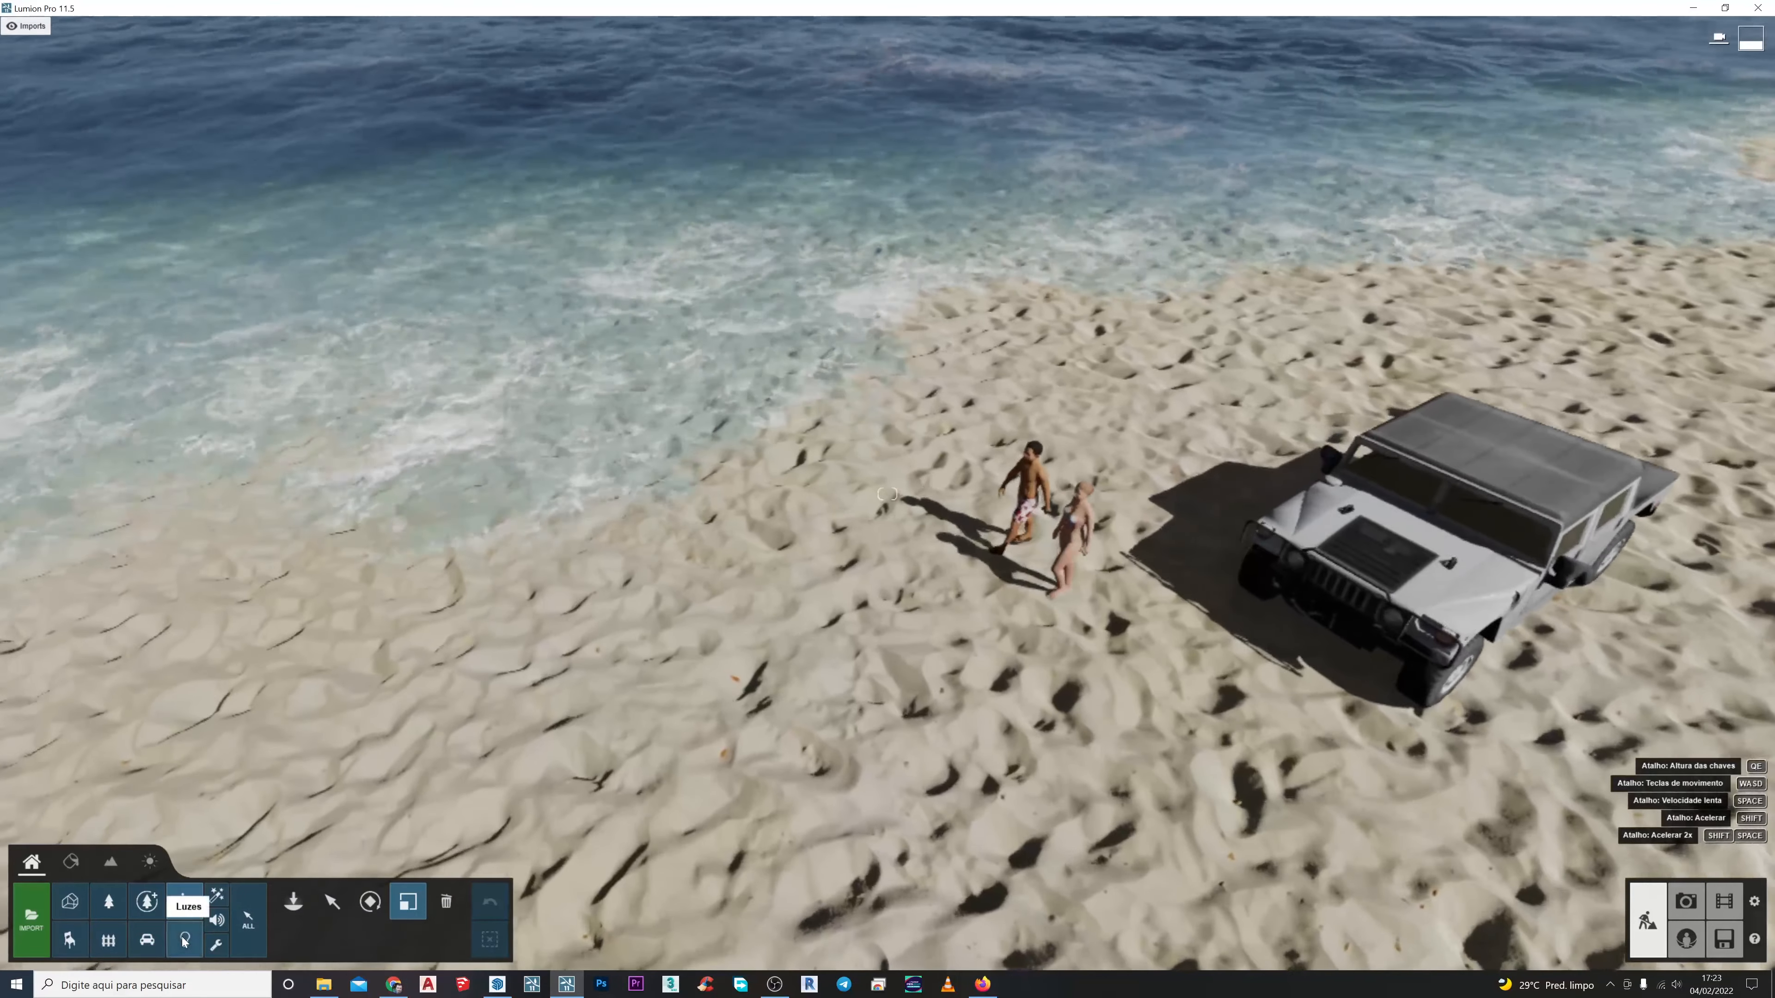
{"action": "left_click", "coordinate": [185, 902]}
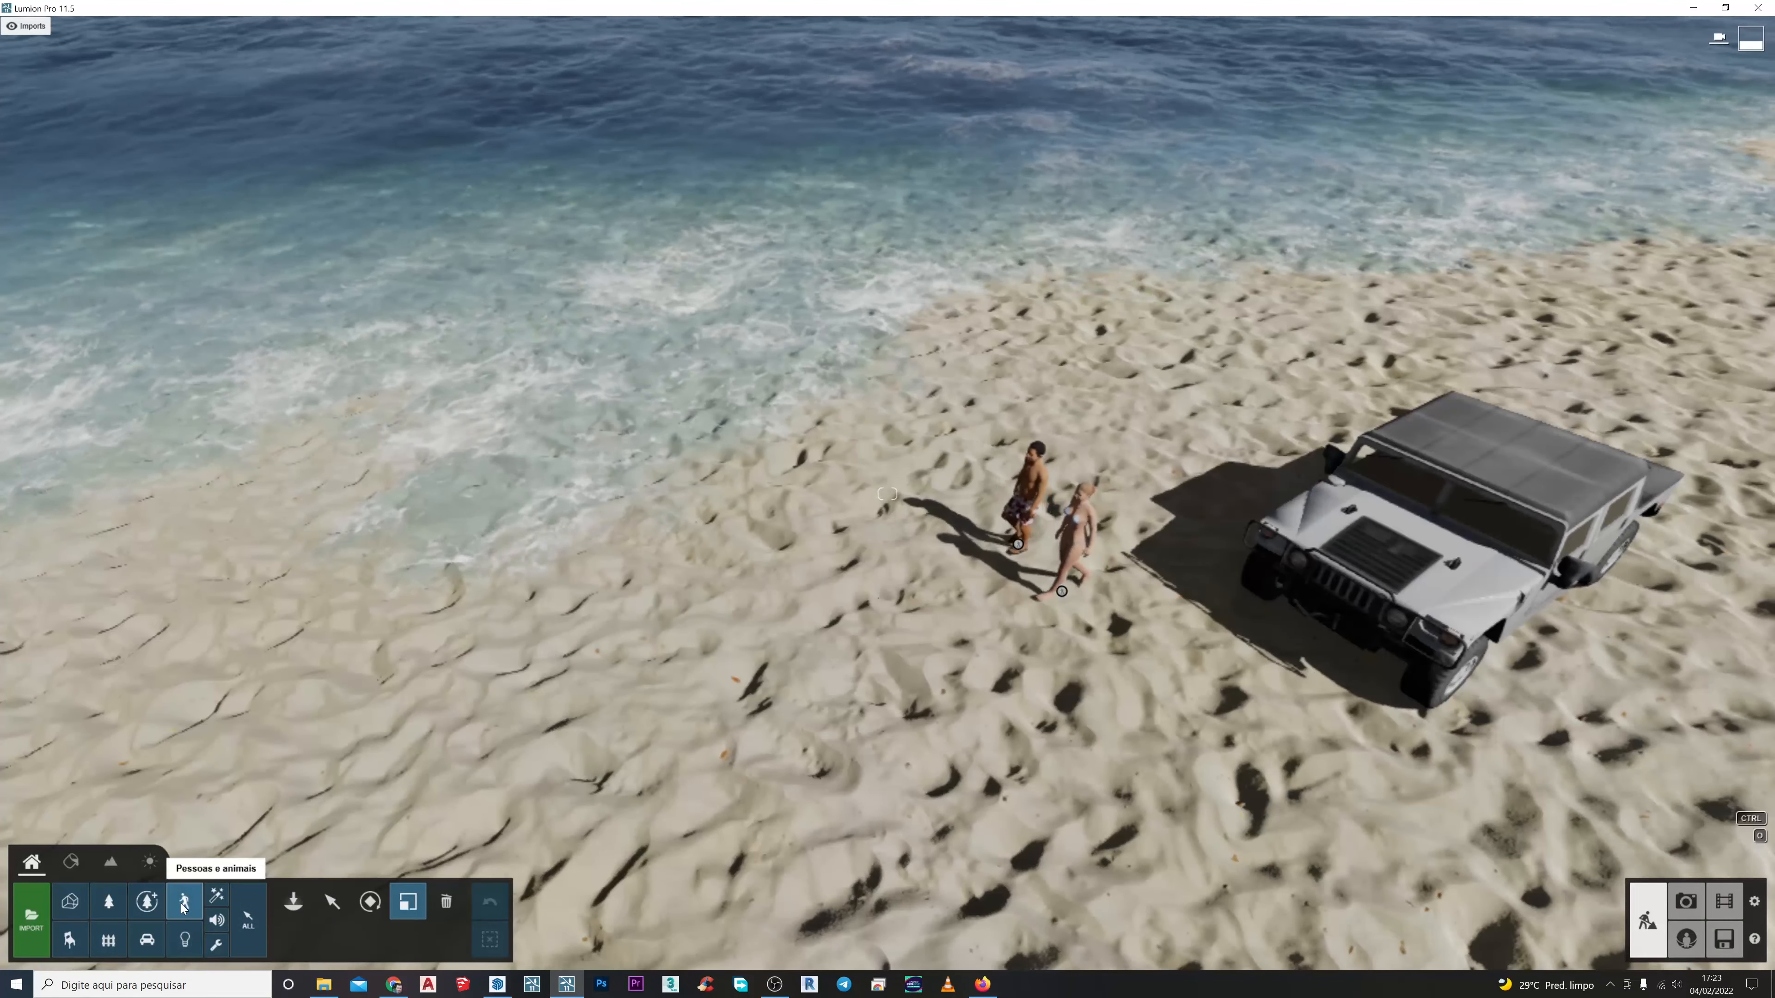
{"action": "left_click", "coordinate": [293, 902]}
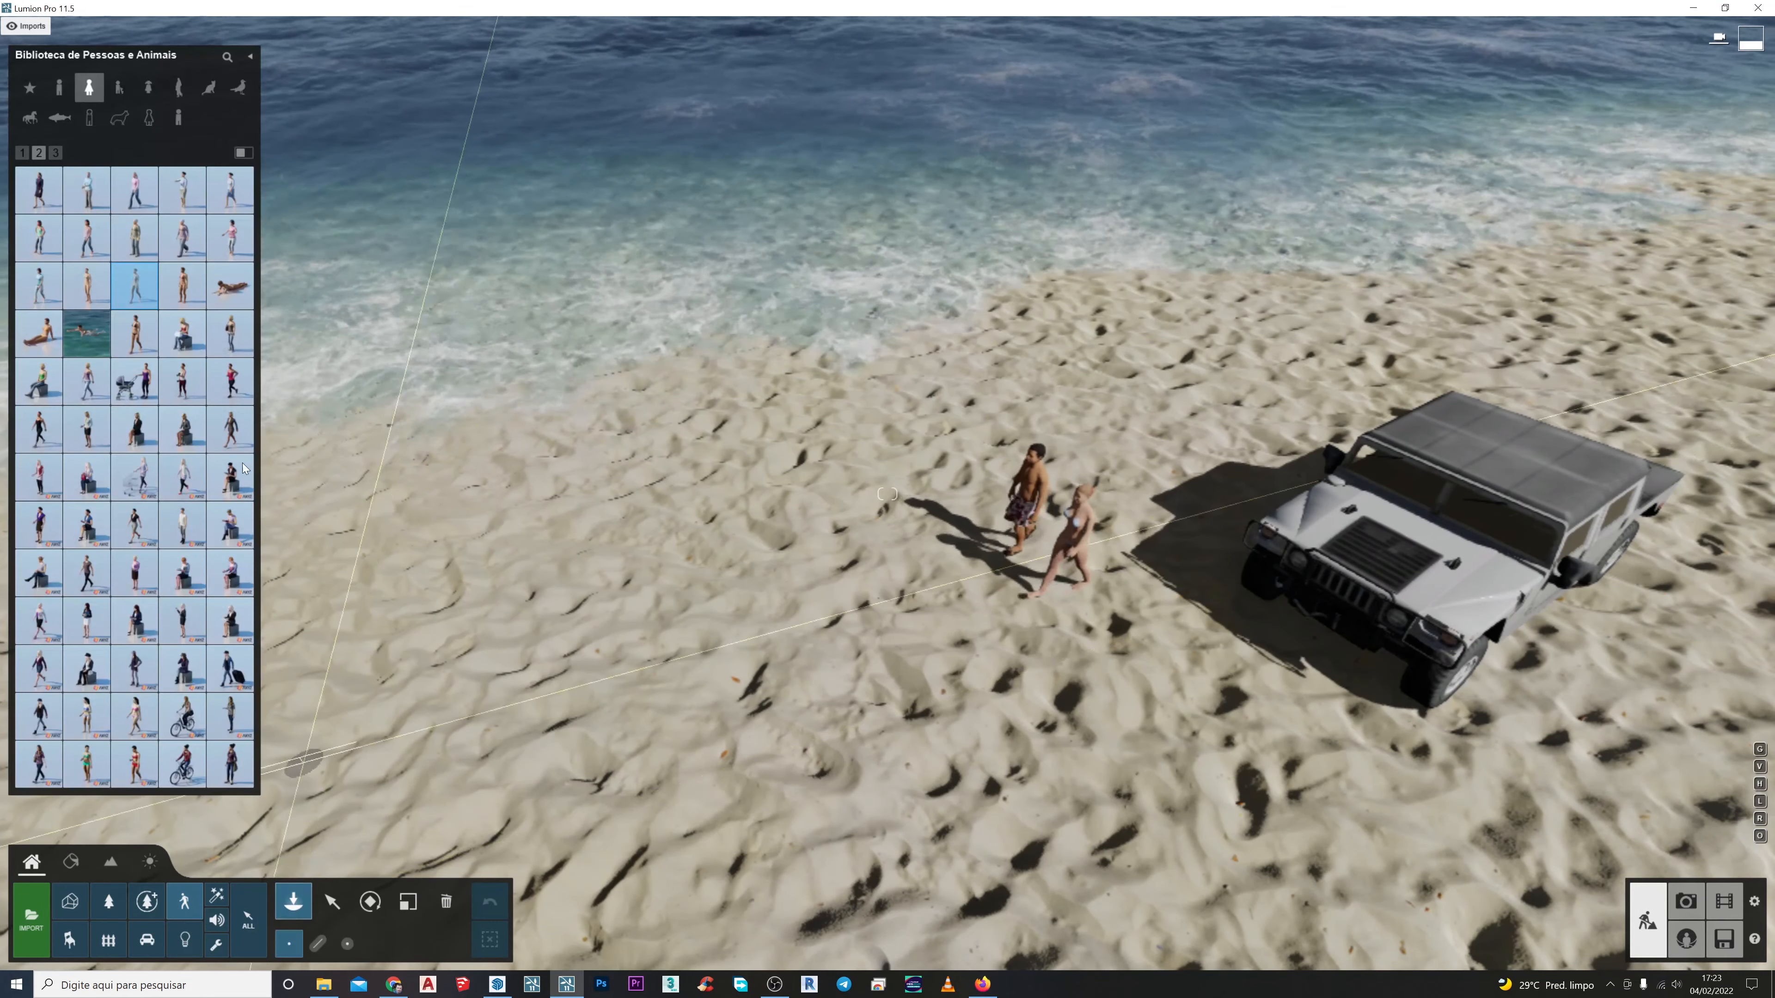
{"action": "left_click", "coordinate": [120, 96]}
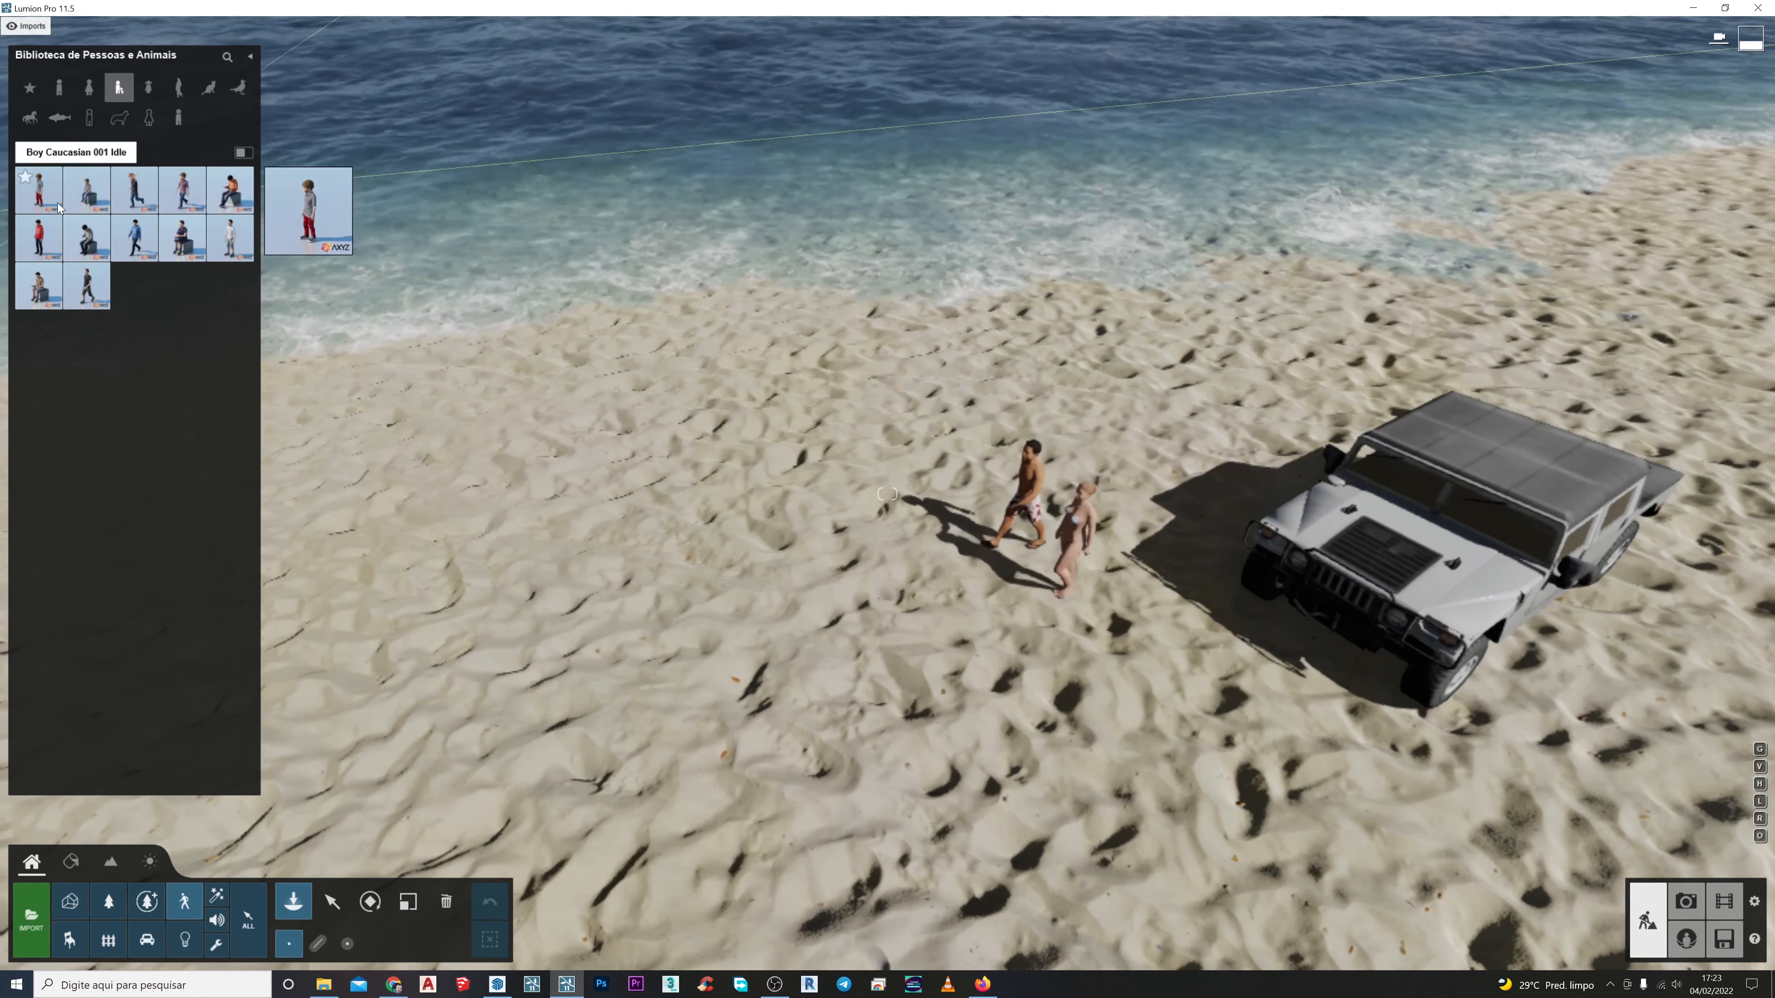
{"action": "left_click", "coordinate": [135, 188]}
{"action": "left_click", "coordinate": [1120, 498]}
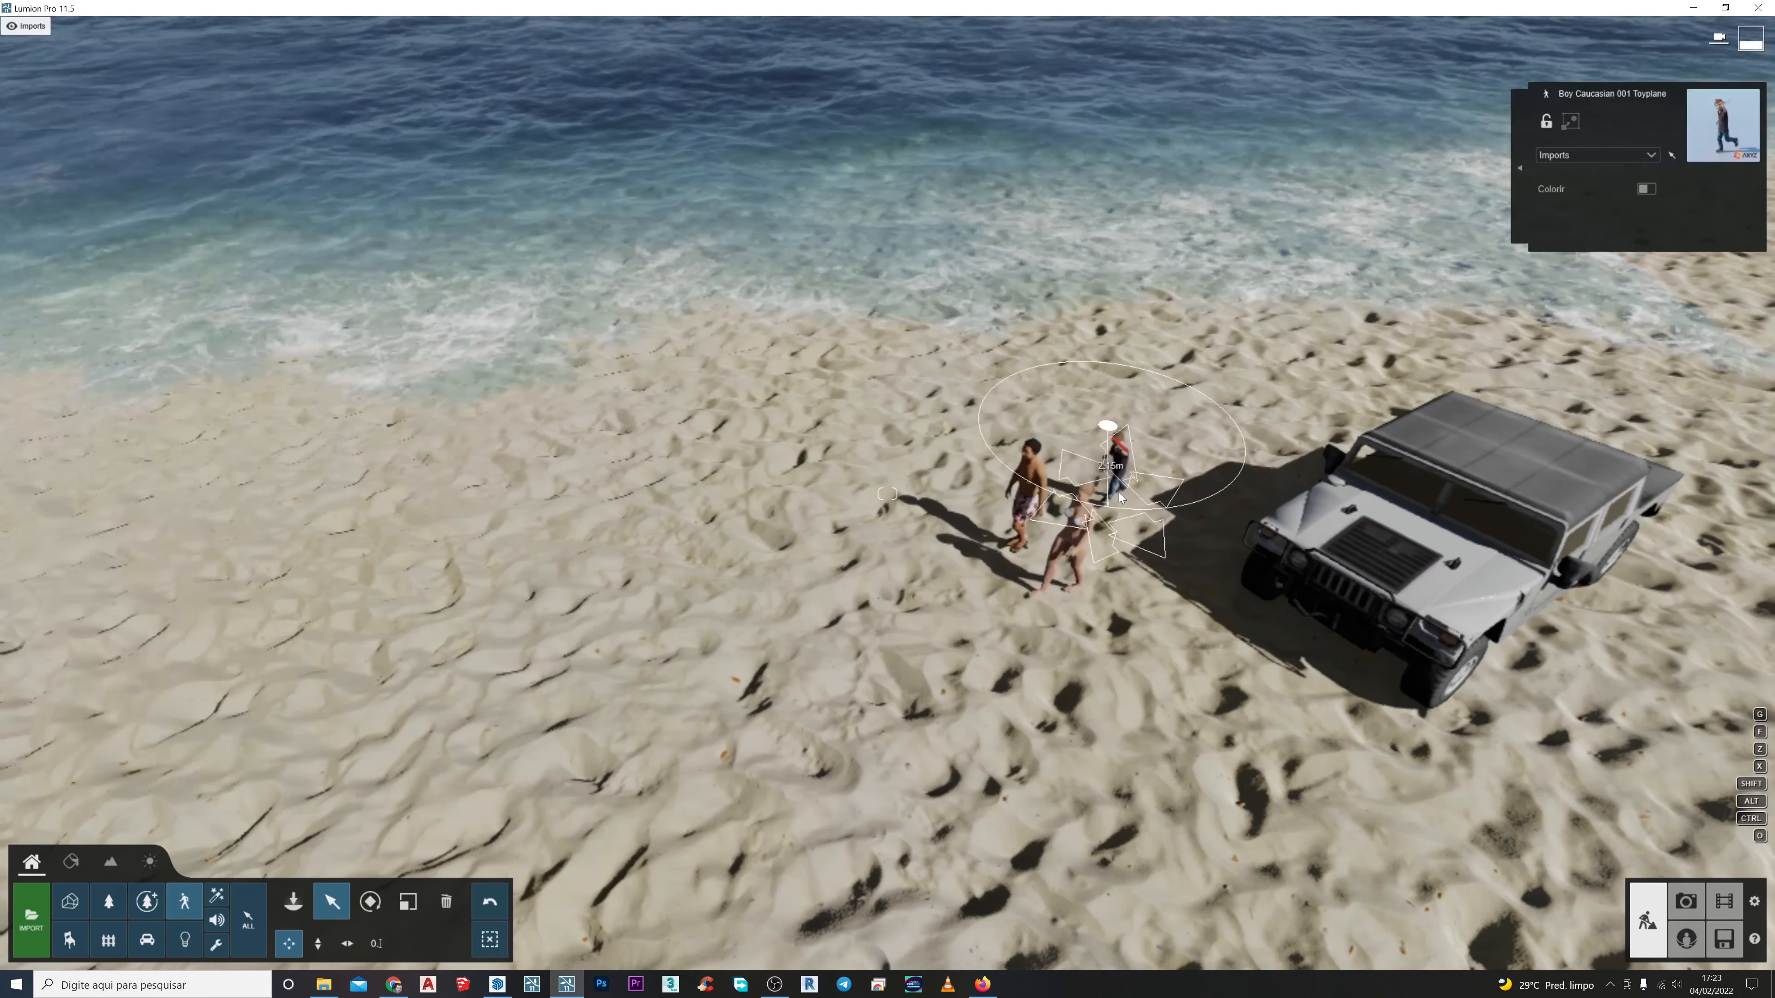
{"action": "left_click_drag", "start_coordinate": [1119, 498], "coordinate": [1104, 440]}
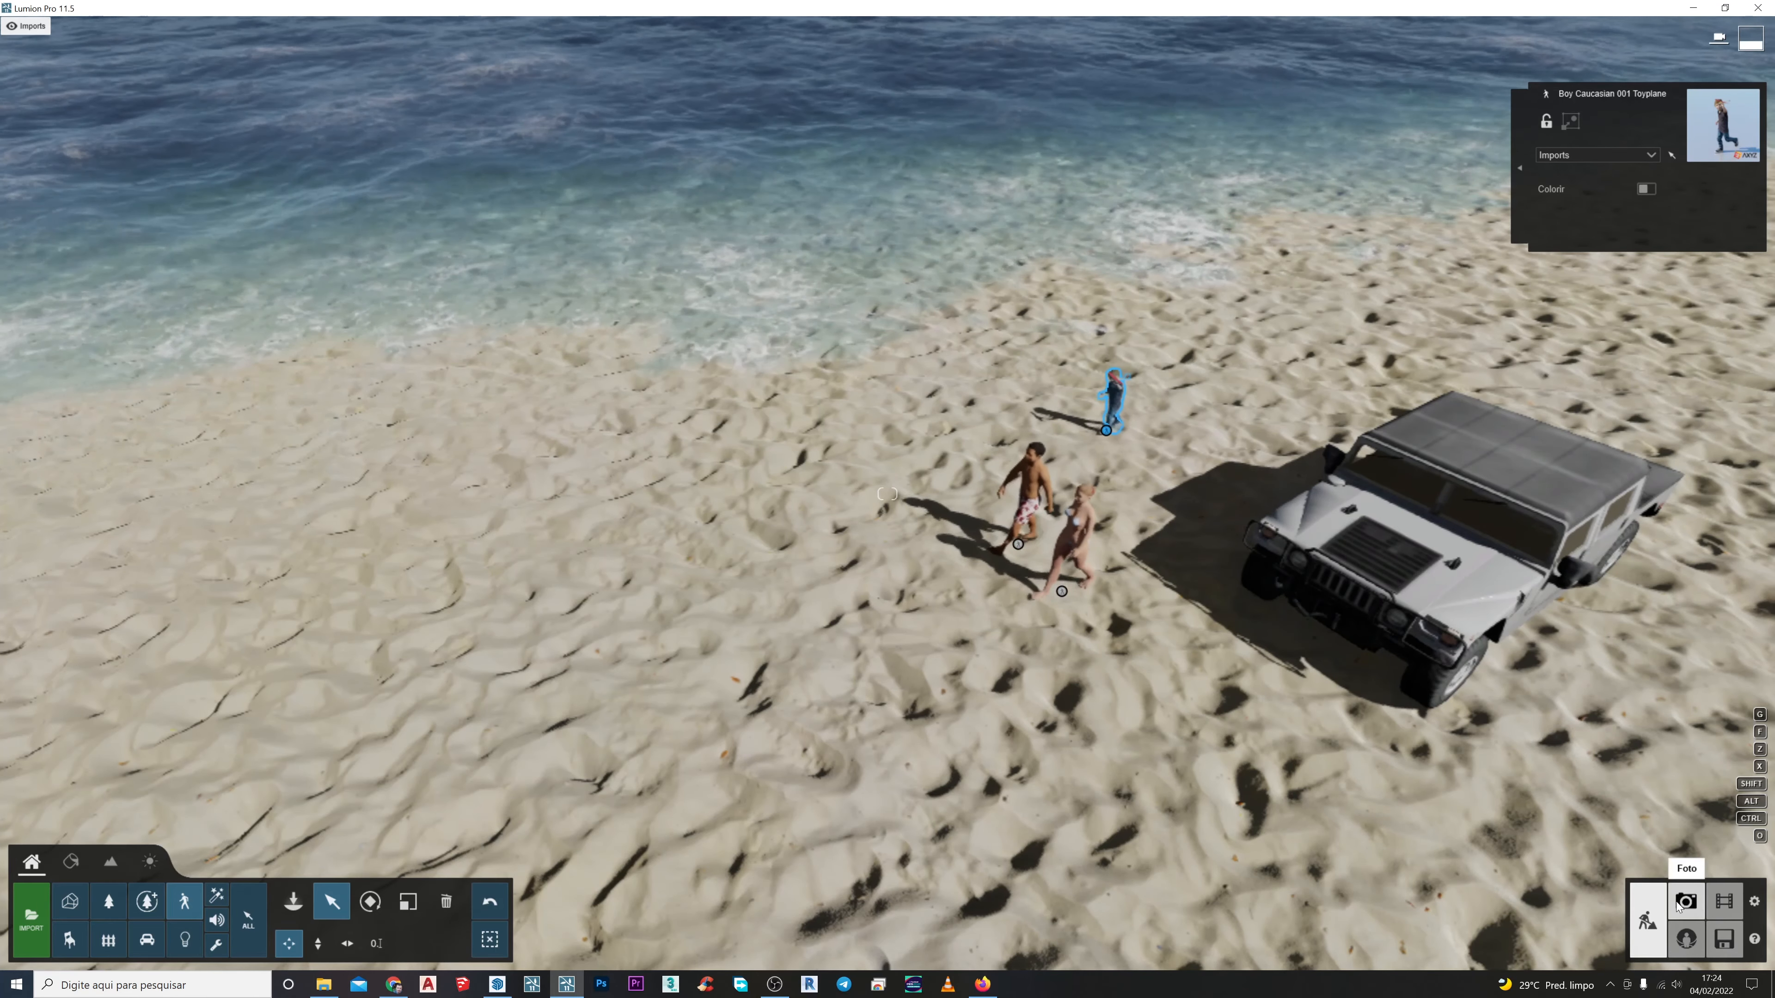
Return to the movie, add the Movimento Avançado animation effect to the entire movie, and open it for editing
{"action": "left_click", "coordinate": [1723, 903]}
{"action": "left_click", "coordinate": [31, 162]}
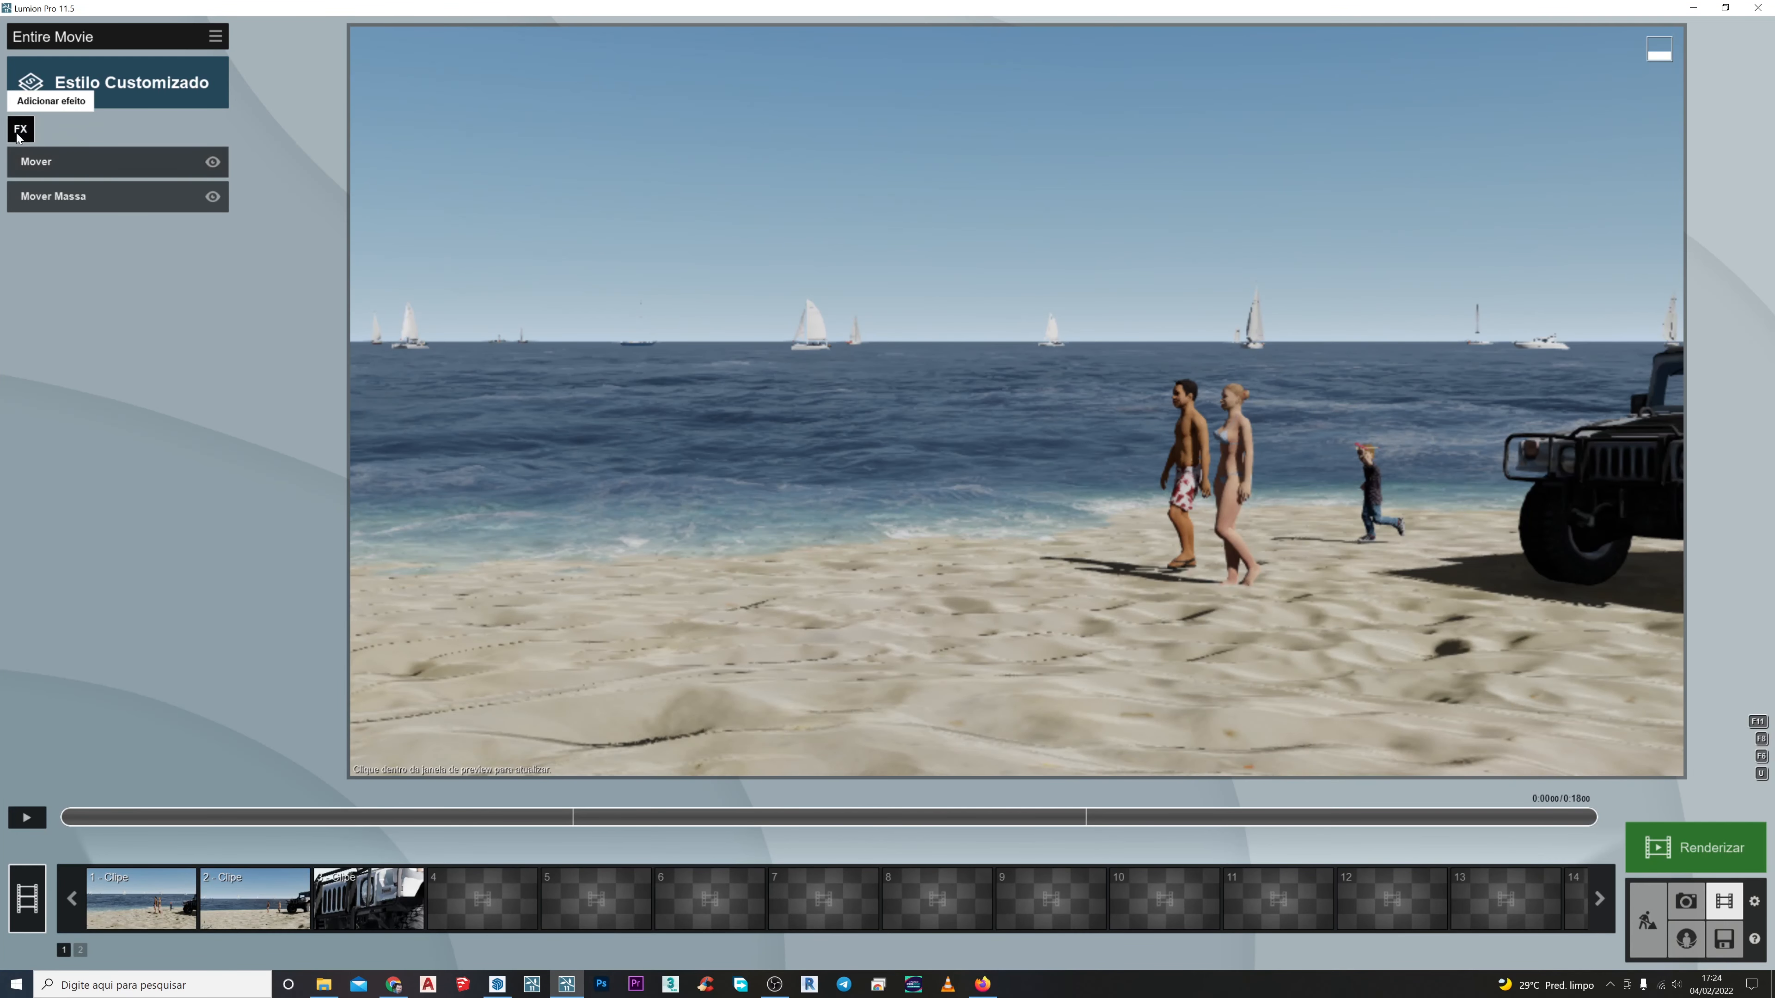
{"action": "left_click", "coordinate": [21, 126]}
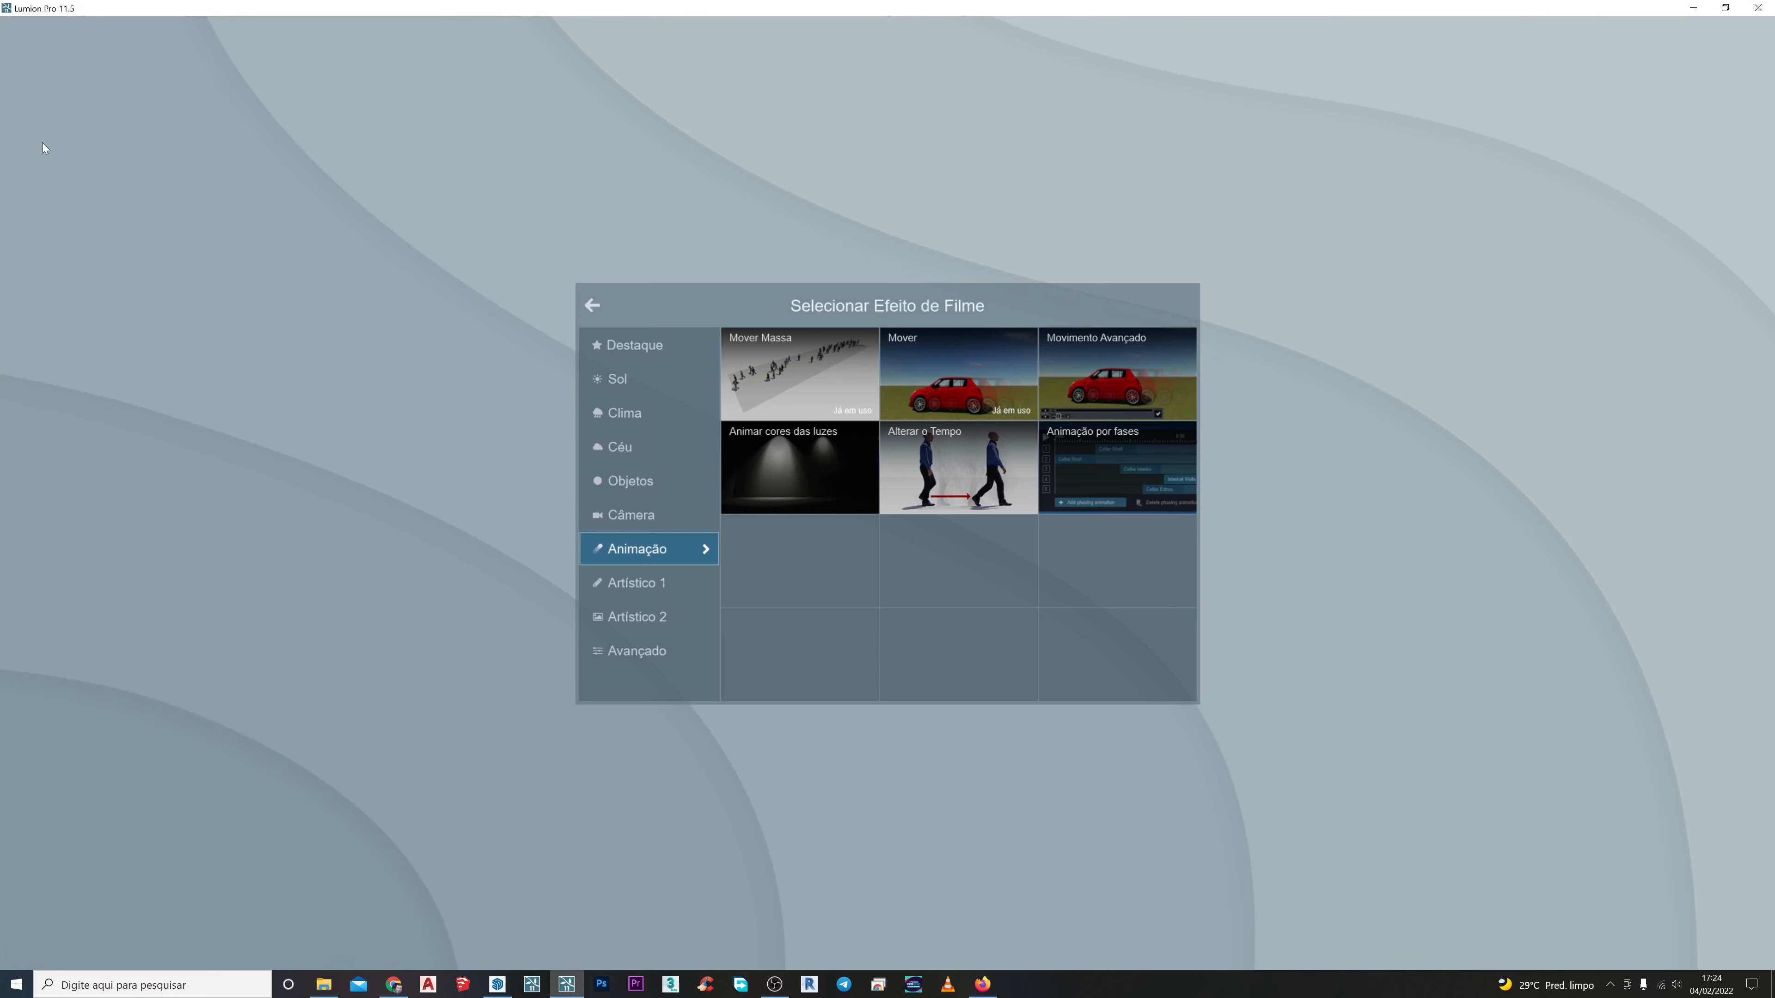
{"action": "left_click", "coordinate": [1129, 372]}
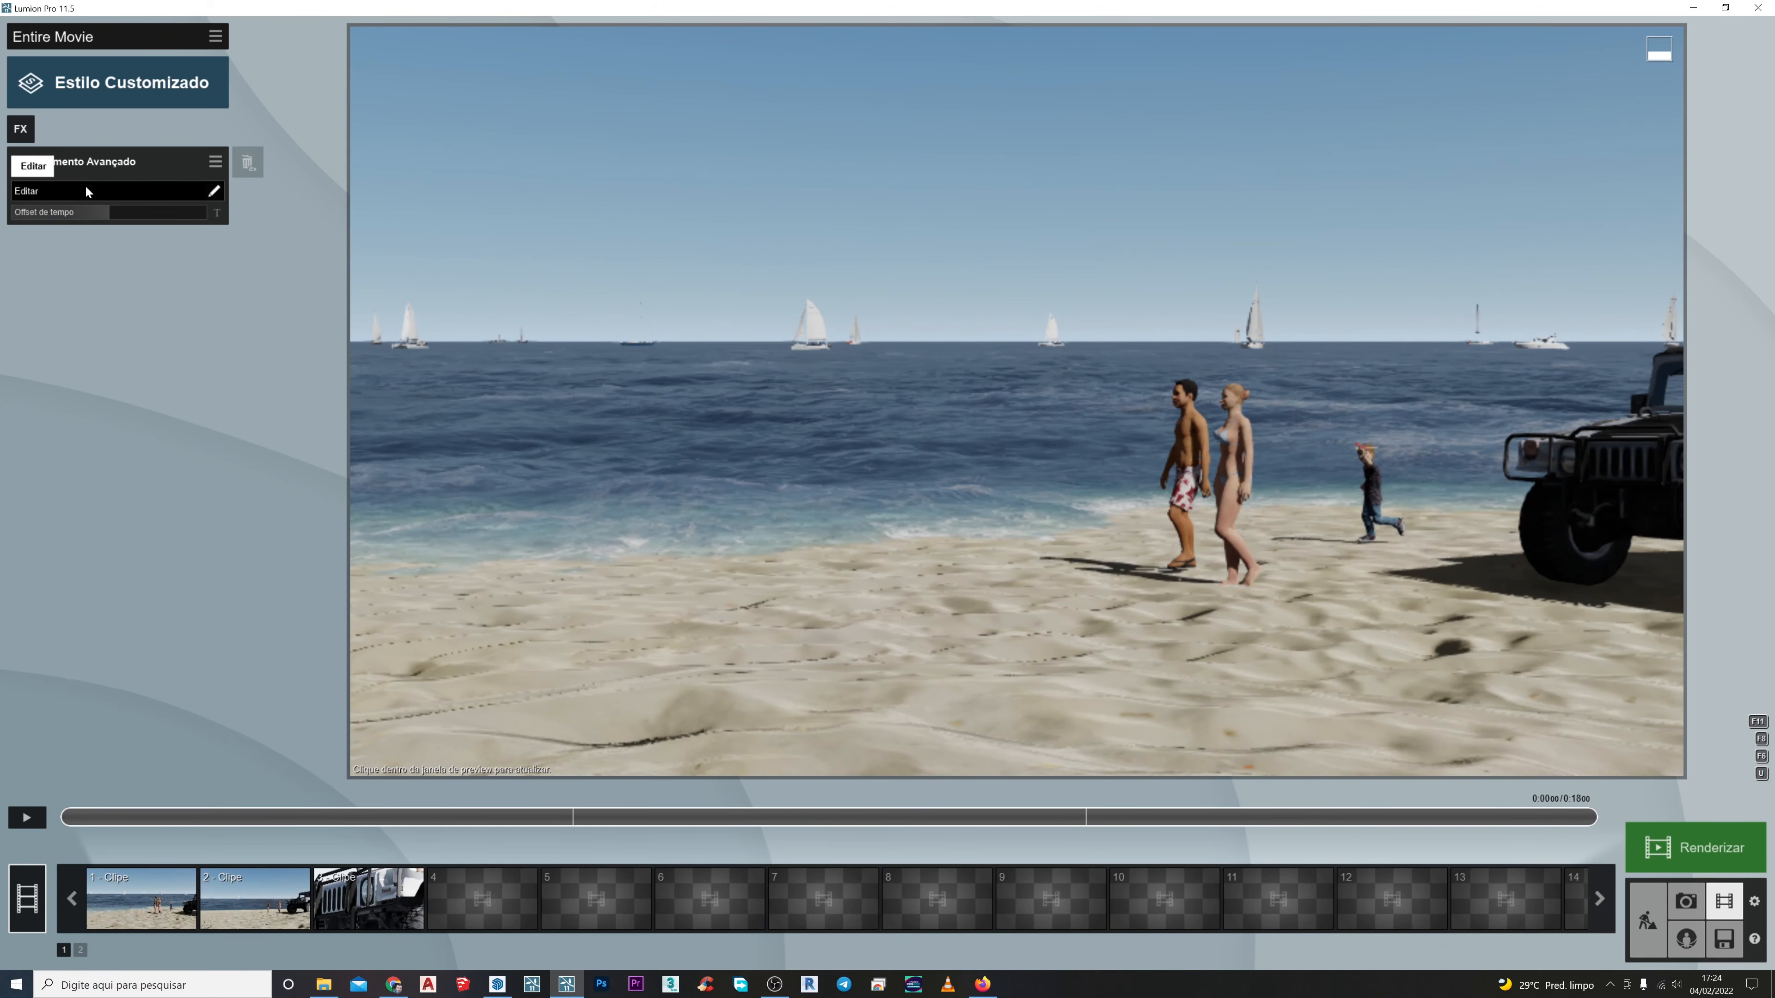
{"action": "left_click", "coordinate": [85, 190]}
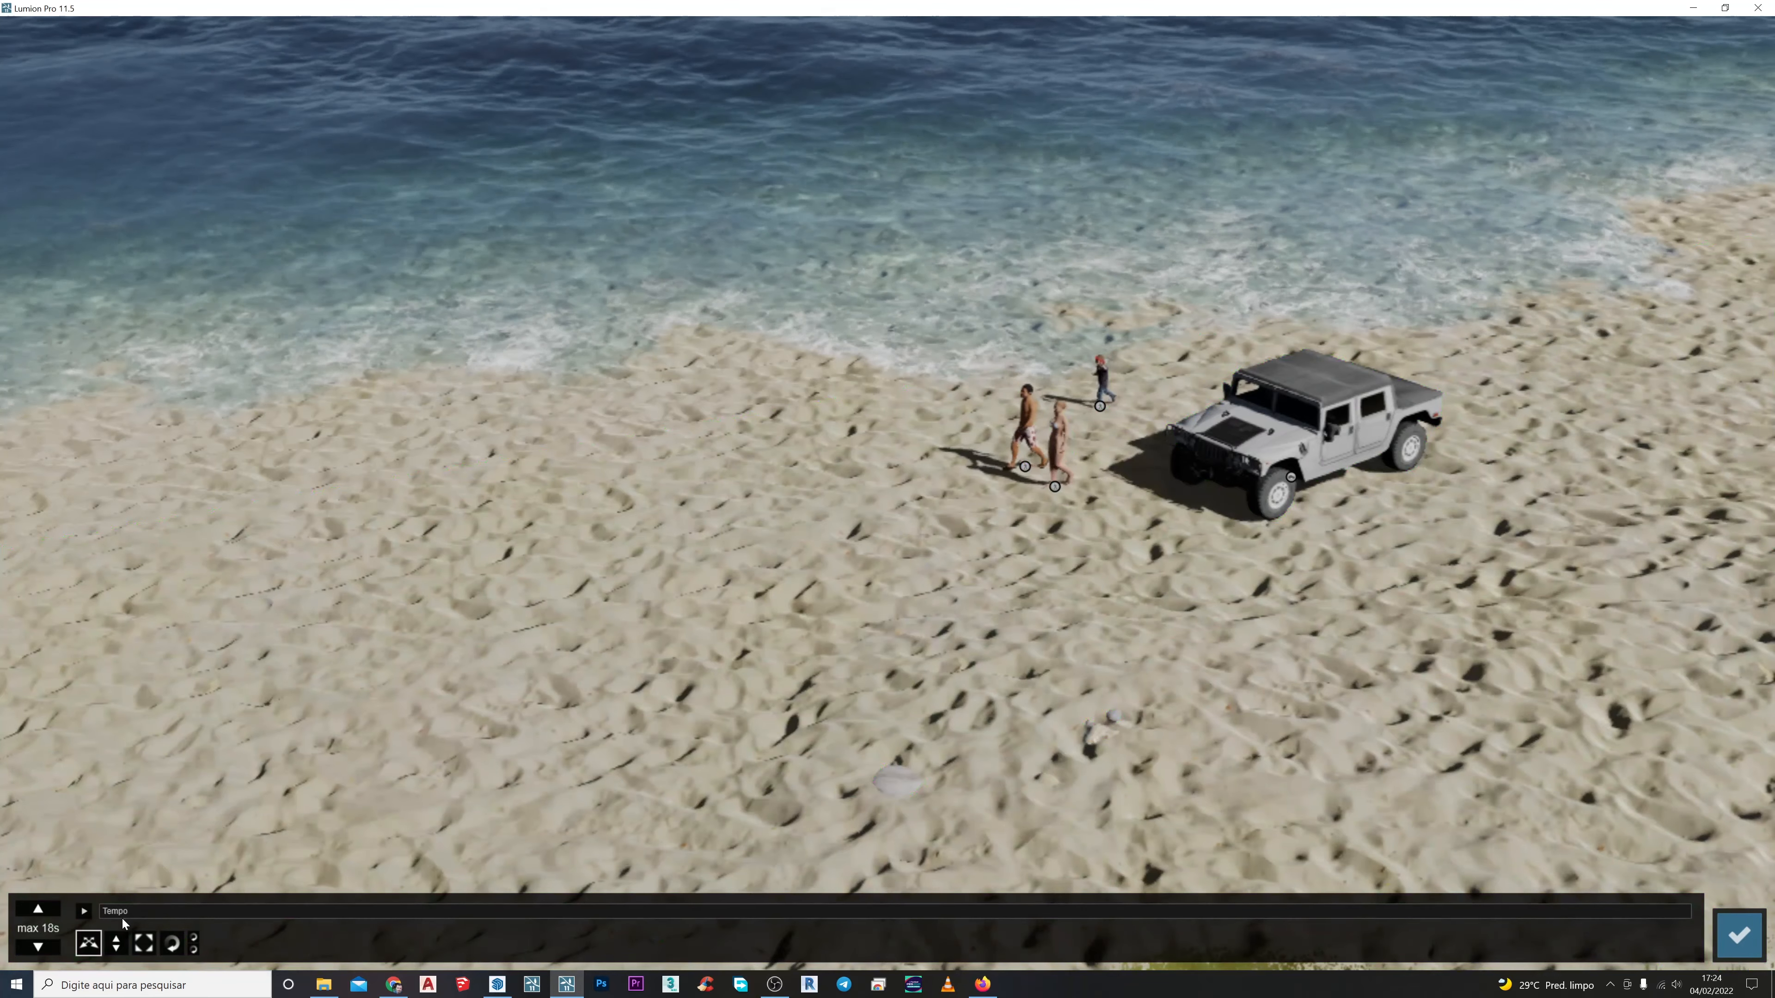
Keyframe the boy at the start and move him along the beach past the couple at 18 s, confirm, and preview the animation
{"action": "left_click_drag", "start_coordinate": [112, 908], "coordinate": [1729, 897]}
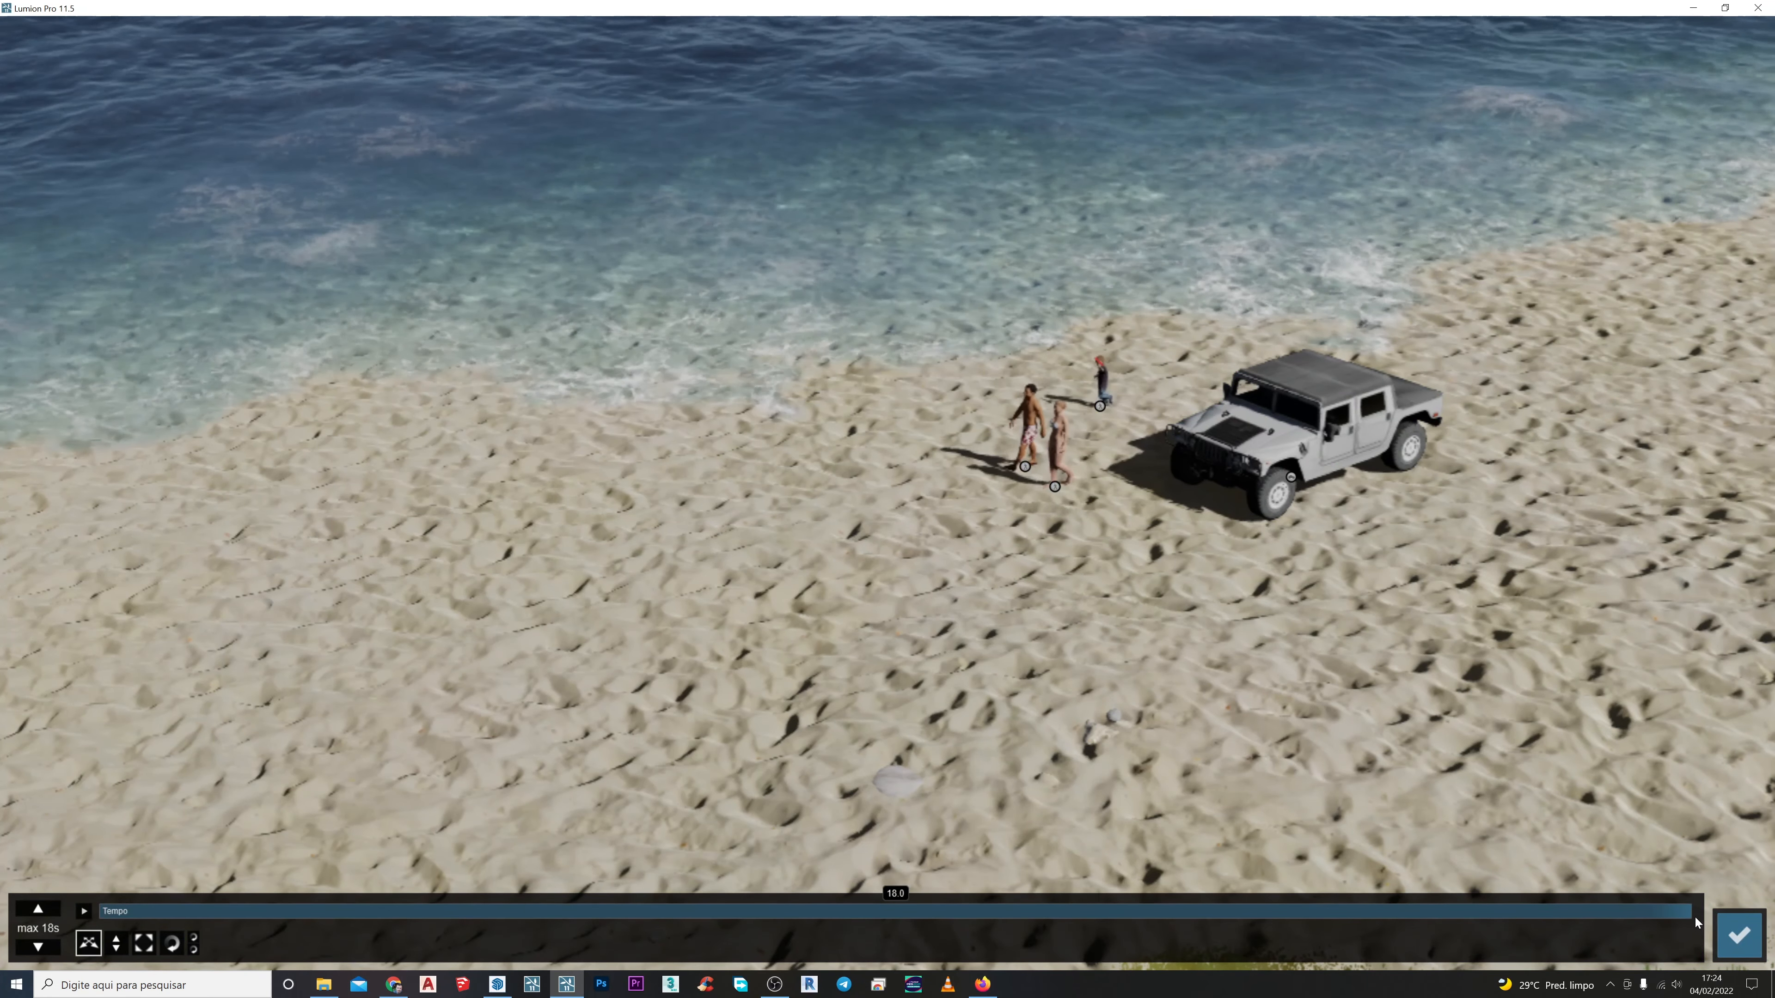
{"action": "left_click", "coordinate": [561, 911]}
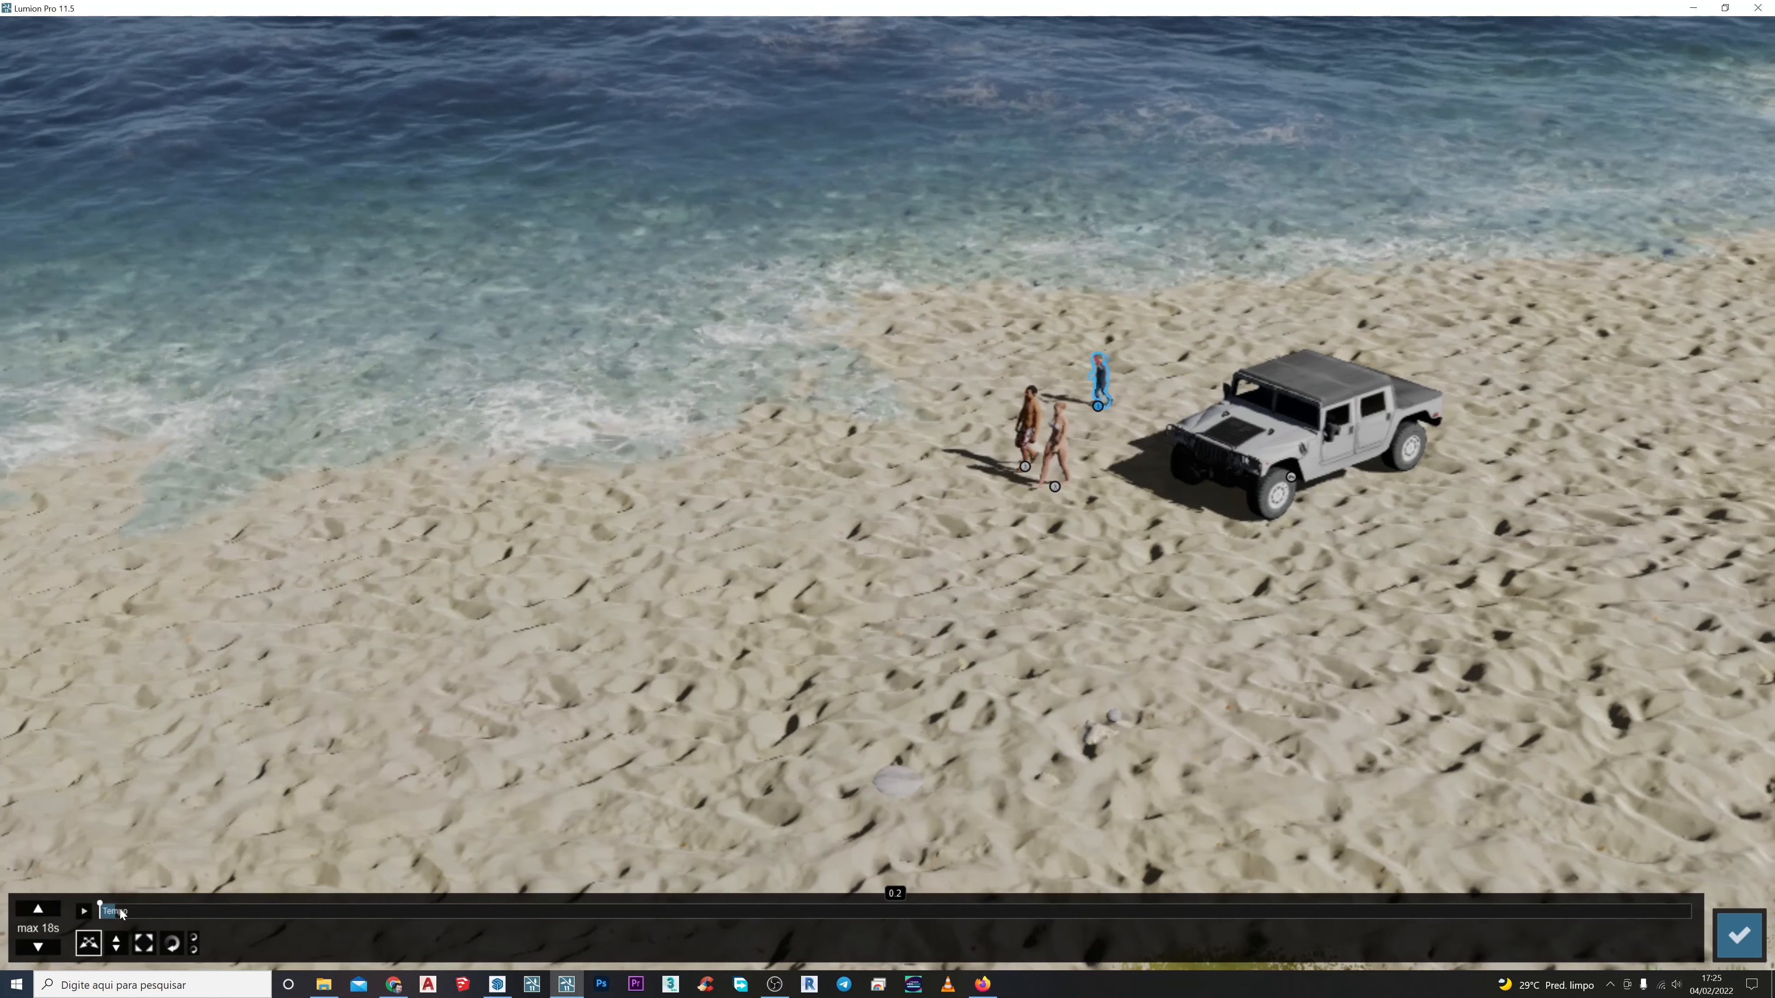
{"action": "left_click_drag", "start_coordinate": [107, 910], "coordinate": [1728, 916]}
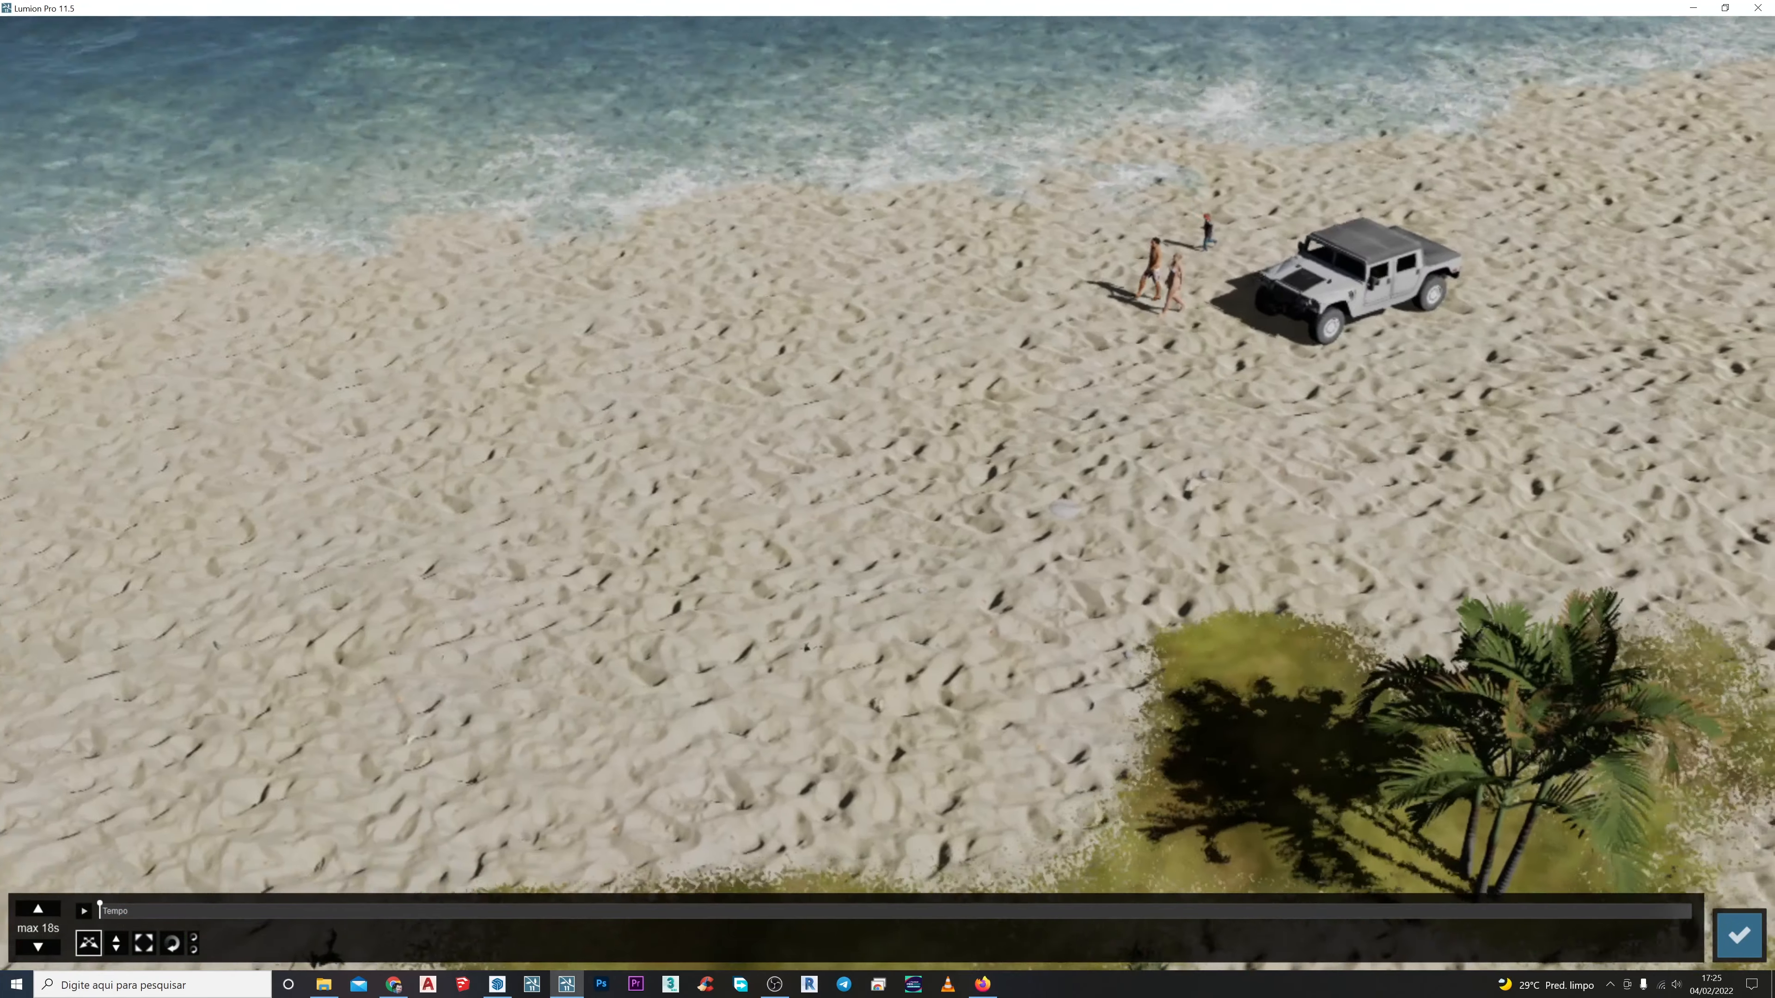
{"action": "right_click_drag", "start_coordinate": [1011, 658], "coordinate": [984, 638]}
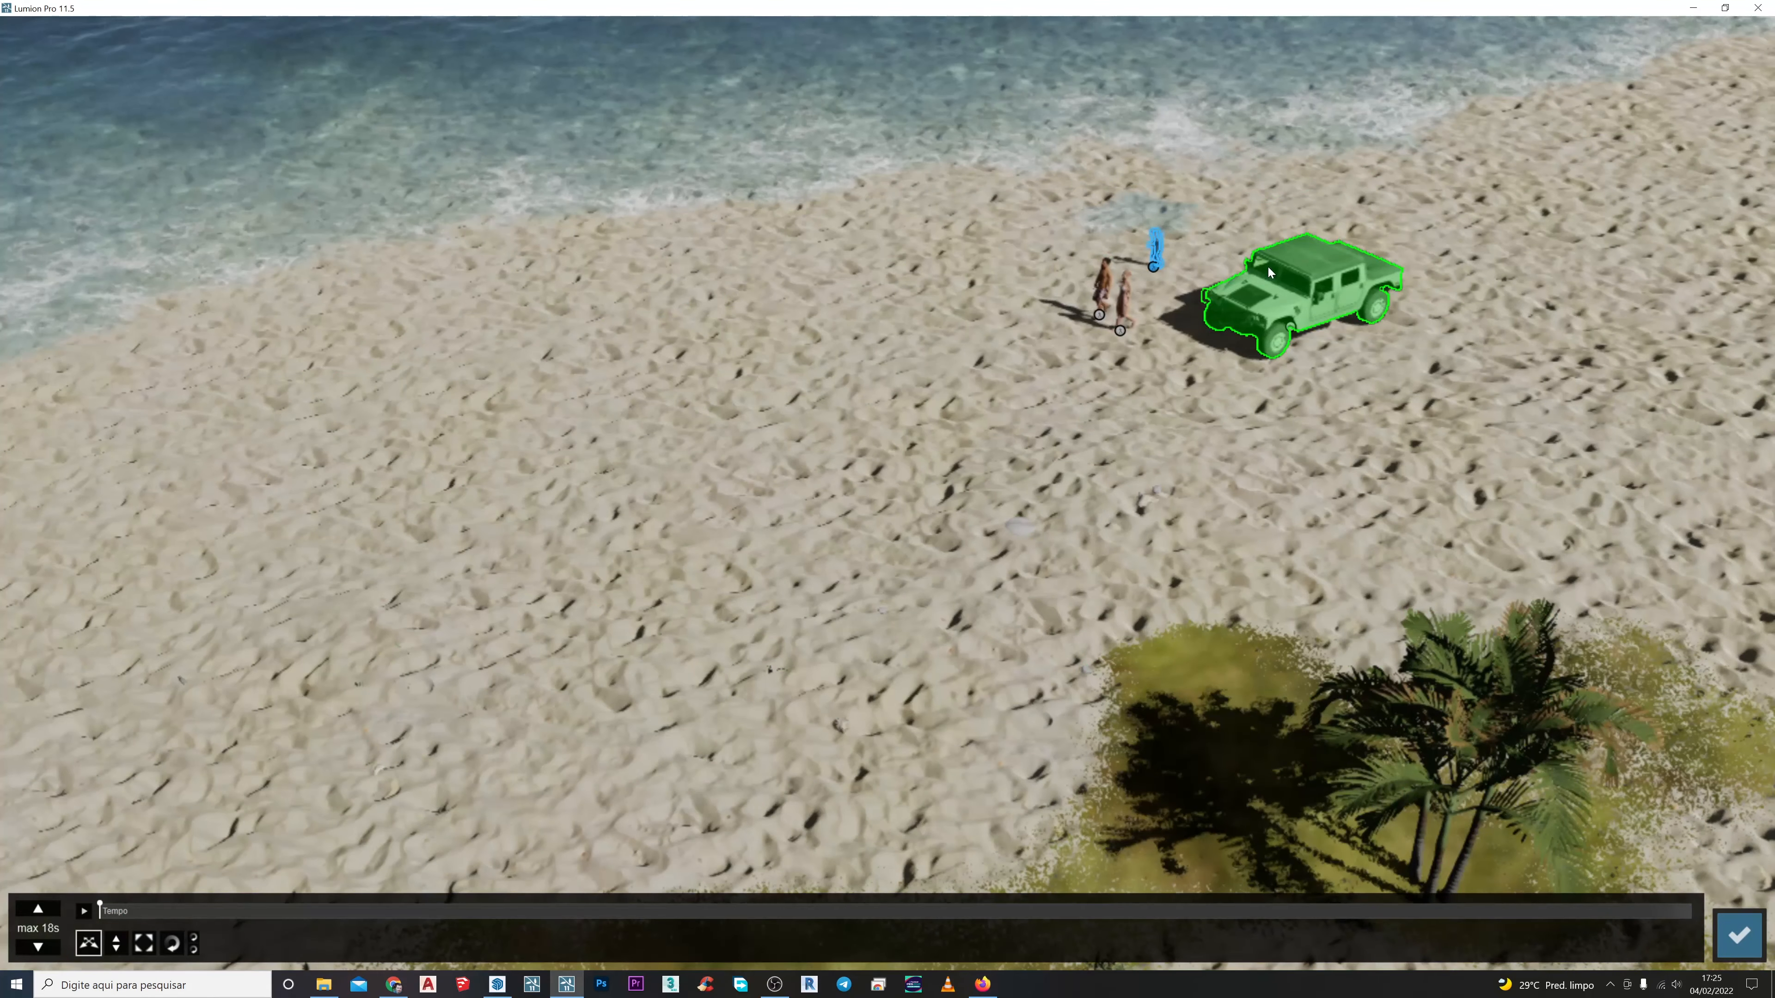
{"action": "left_click_drag", "start_coordinate": [1152, 267], "coordinate": [531, 434]}
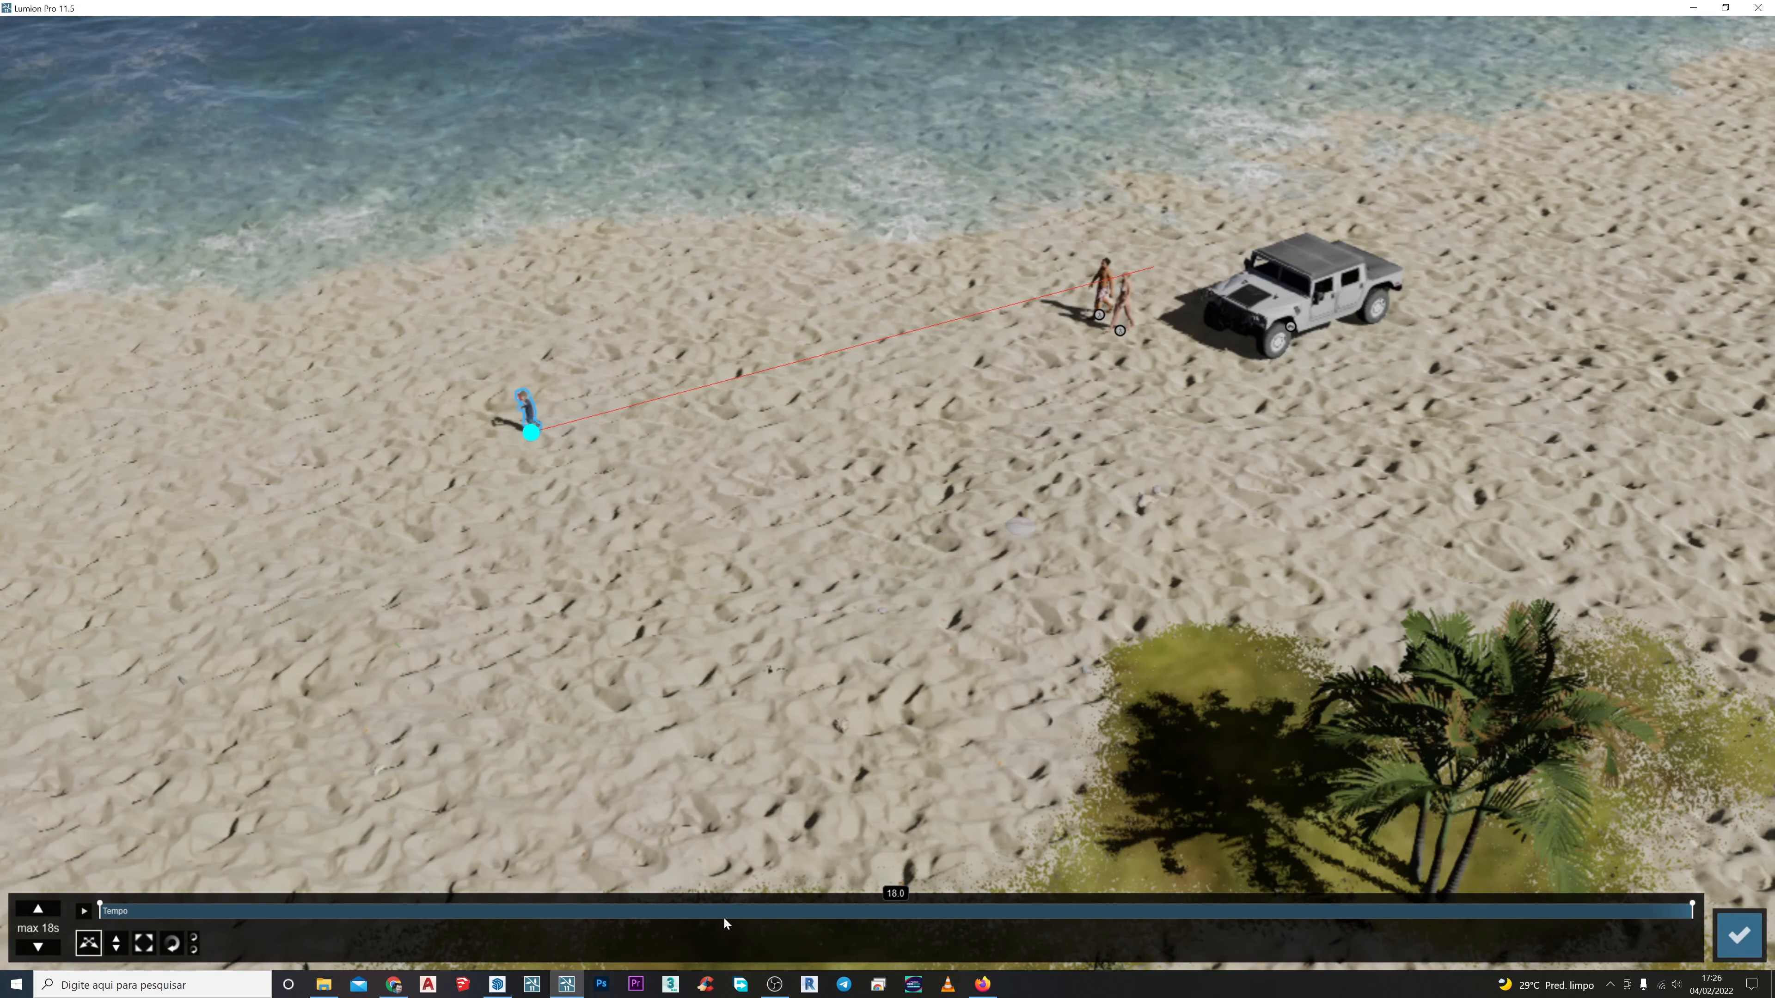
{"action": "left_click", "coordinate": [1745, 945]}
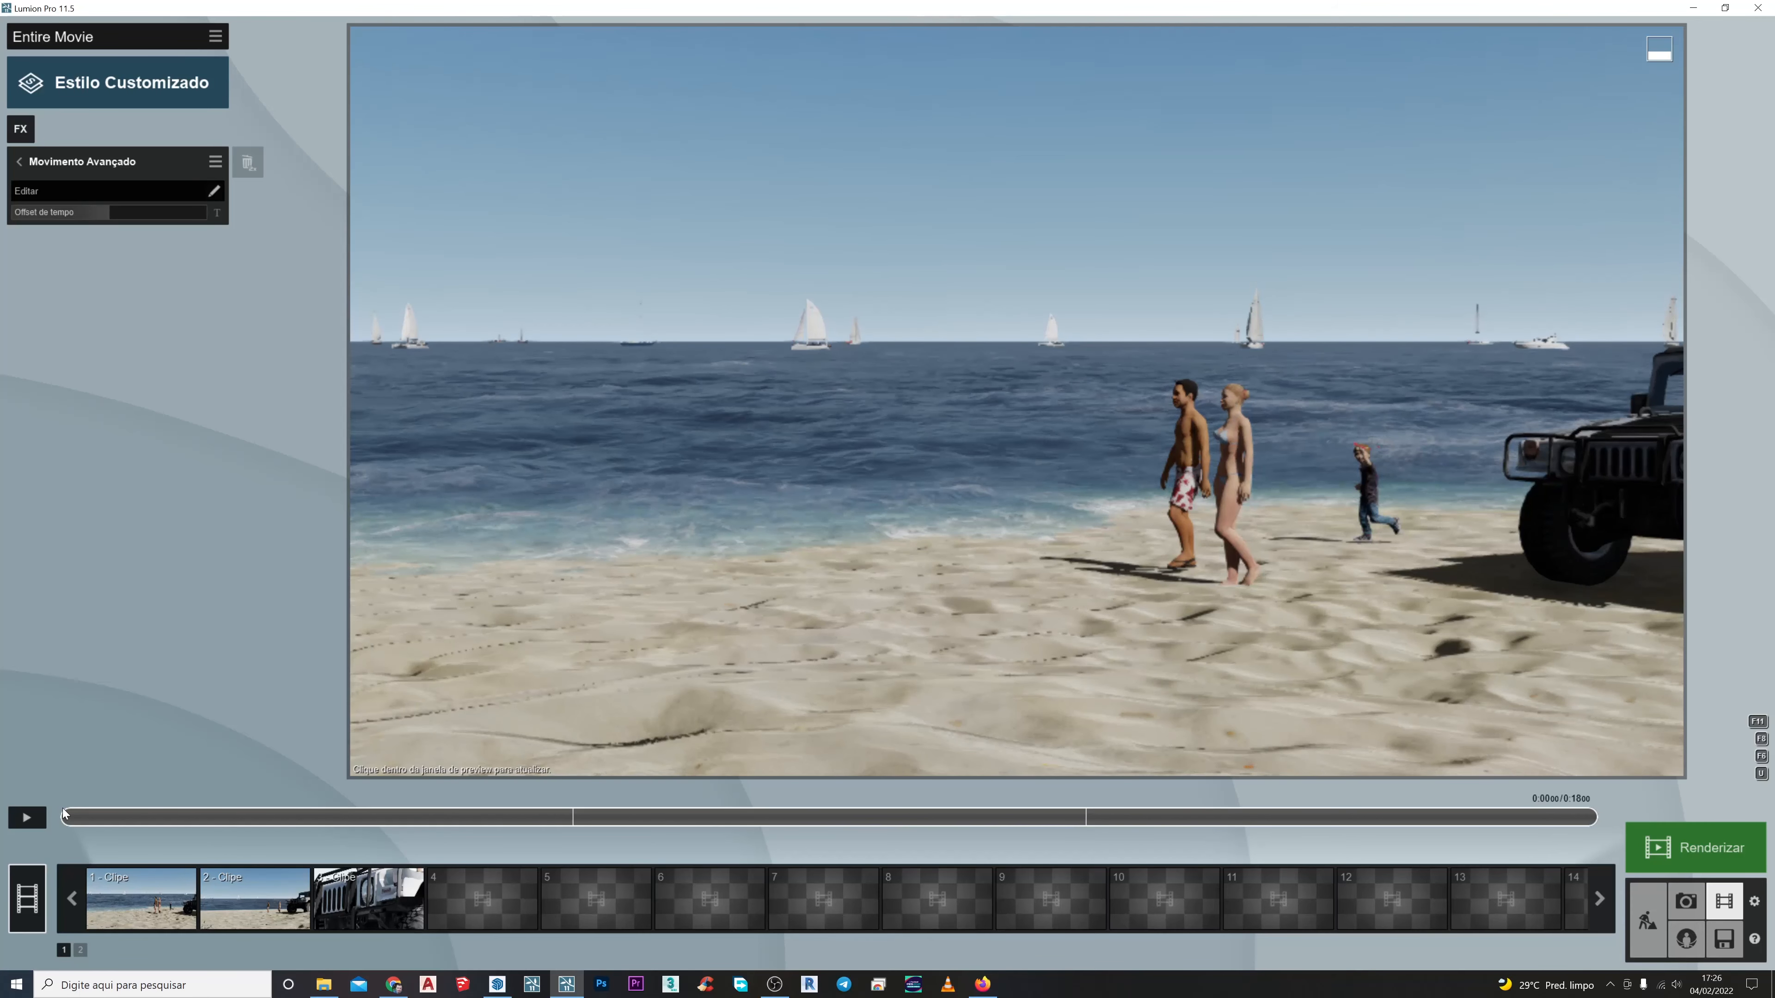
{"action": "left_click_drag", "start_coordinate": [69, 821], "coordinate": [1057, 824]}
{"action": "left_click_drag", "start_coordinate": [1064, 826], "coordinate": [1571, 820]}
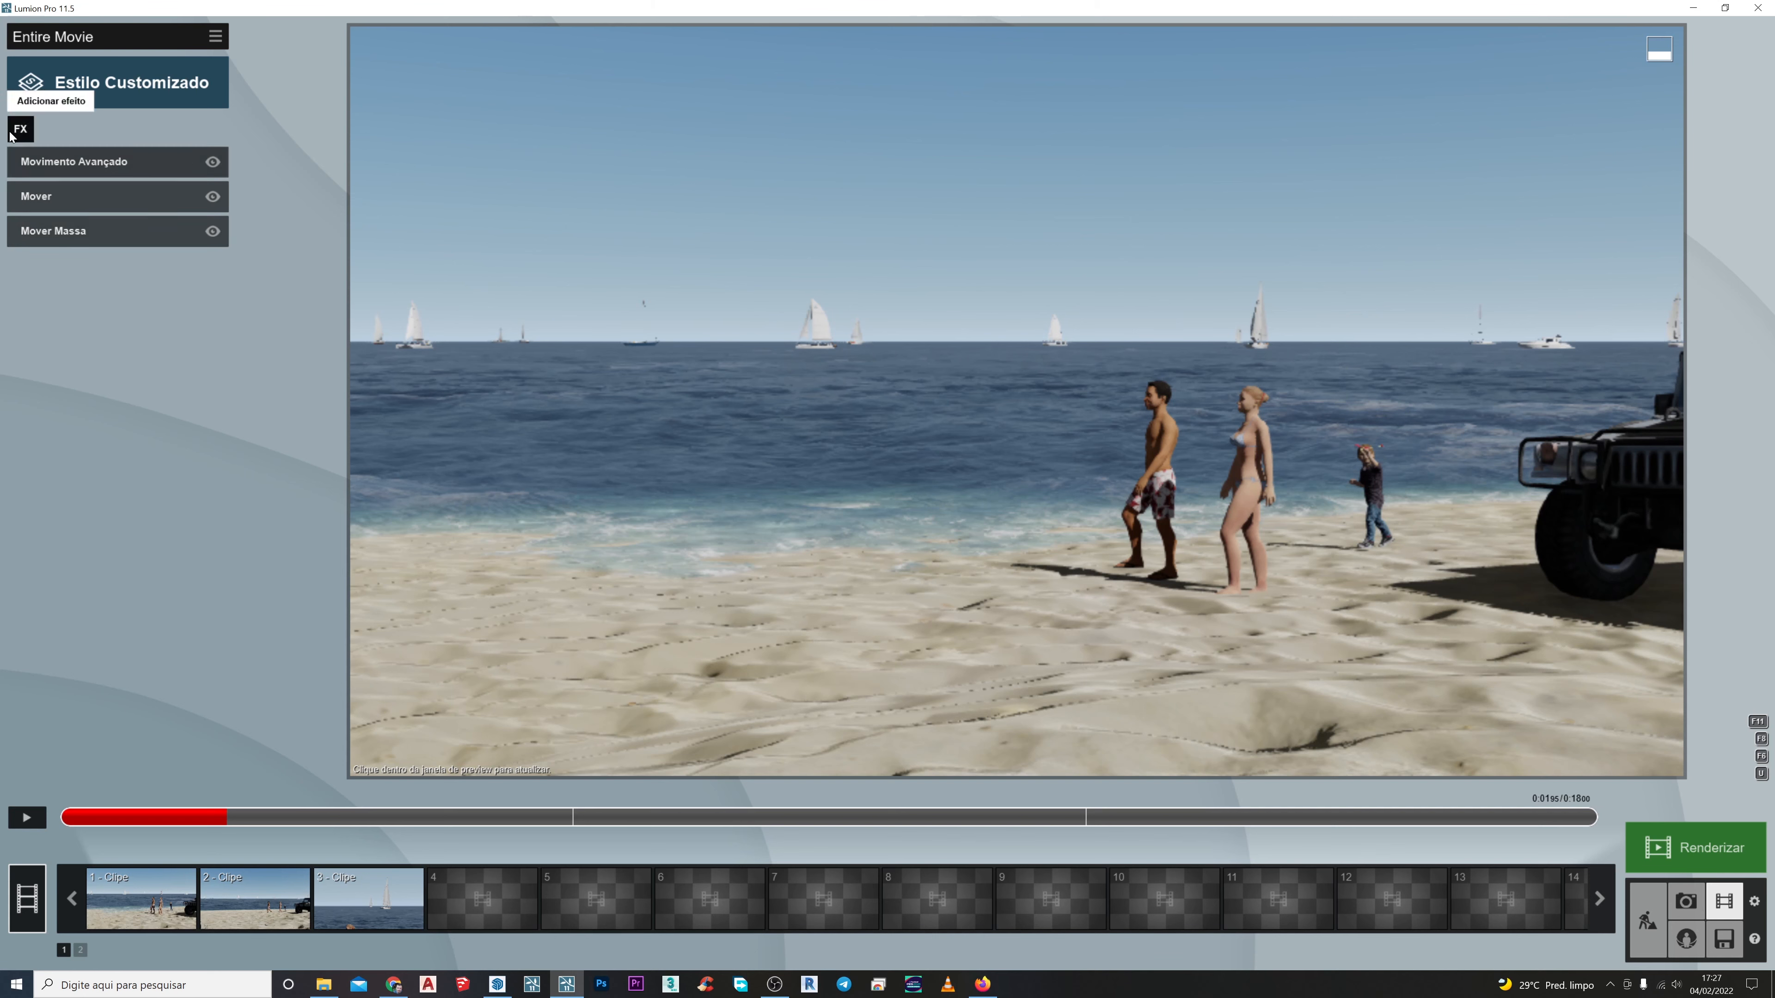
Add the Desvanecer entrada/saída effect to the entire movie and play the opening to preview the black fade
{"action": "left_click_drag", "start_coordinate": [216, 818], "coordinate": [28, 820]}
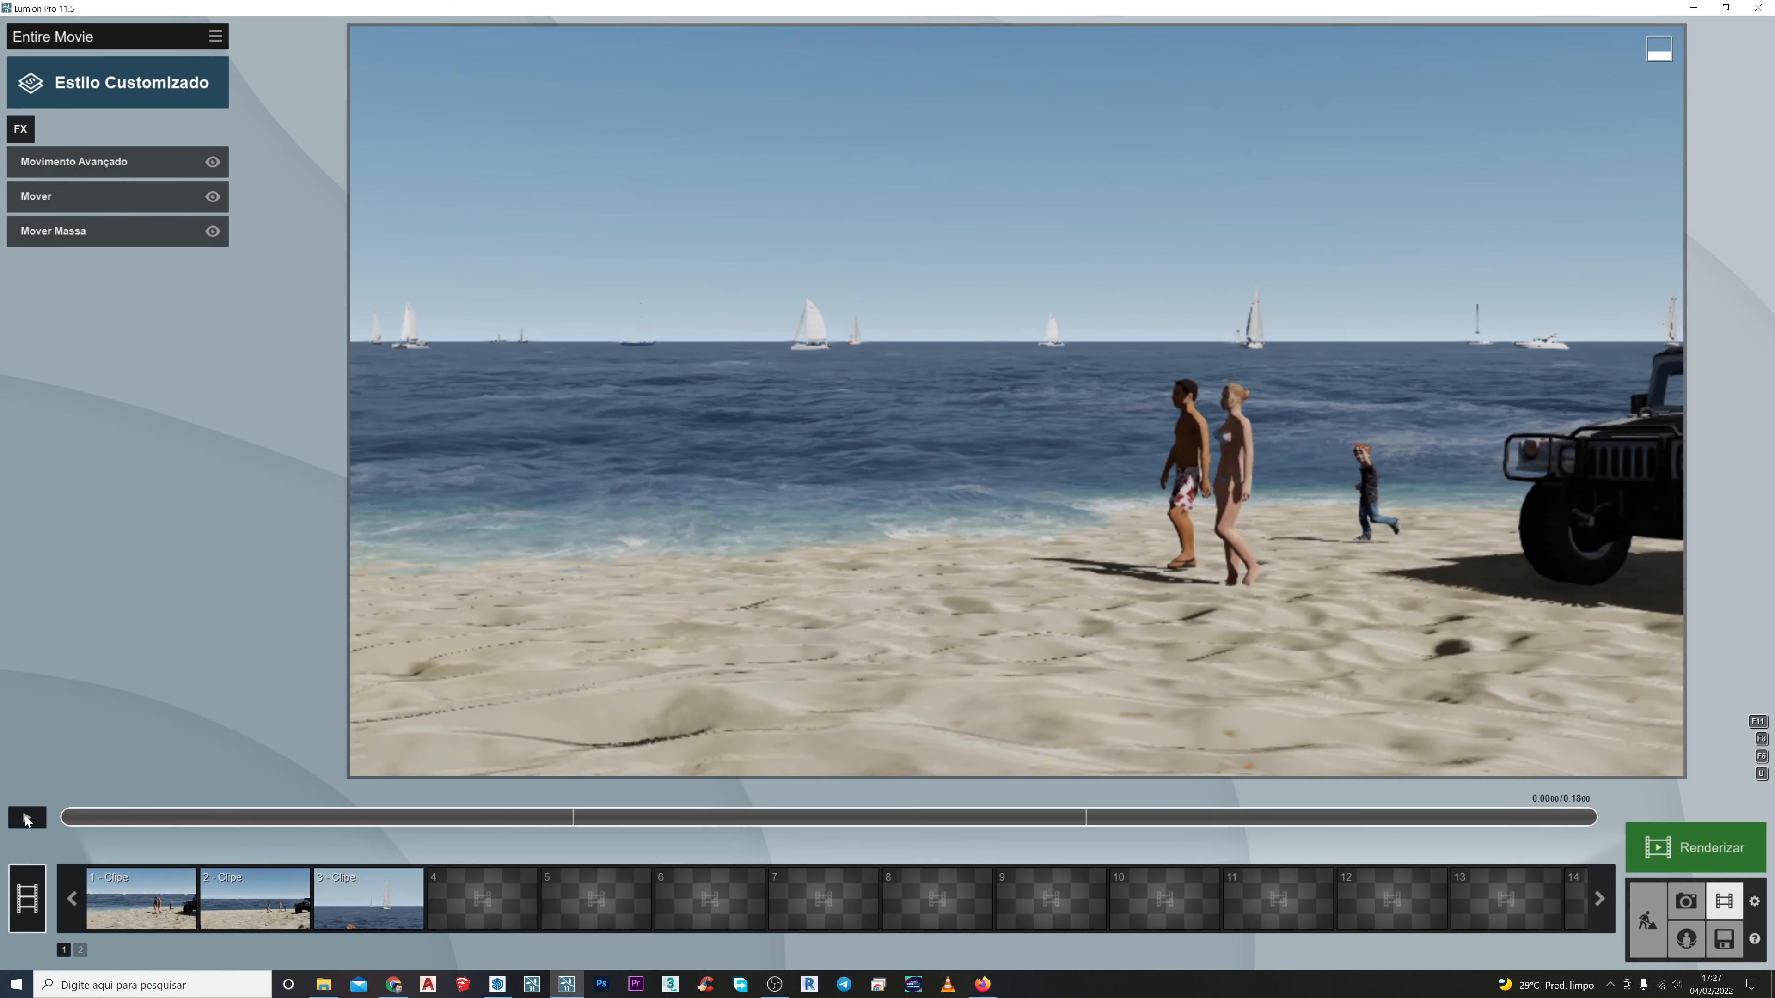
{"action": "left_click", "coordinate": [19, 130]}
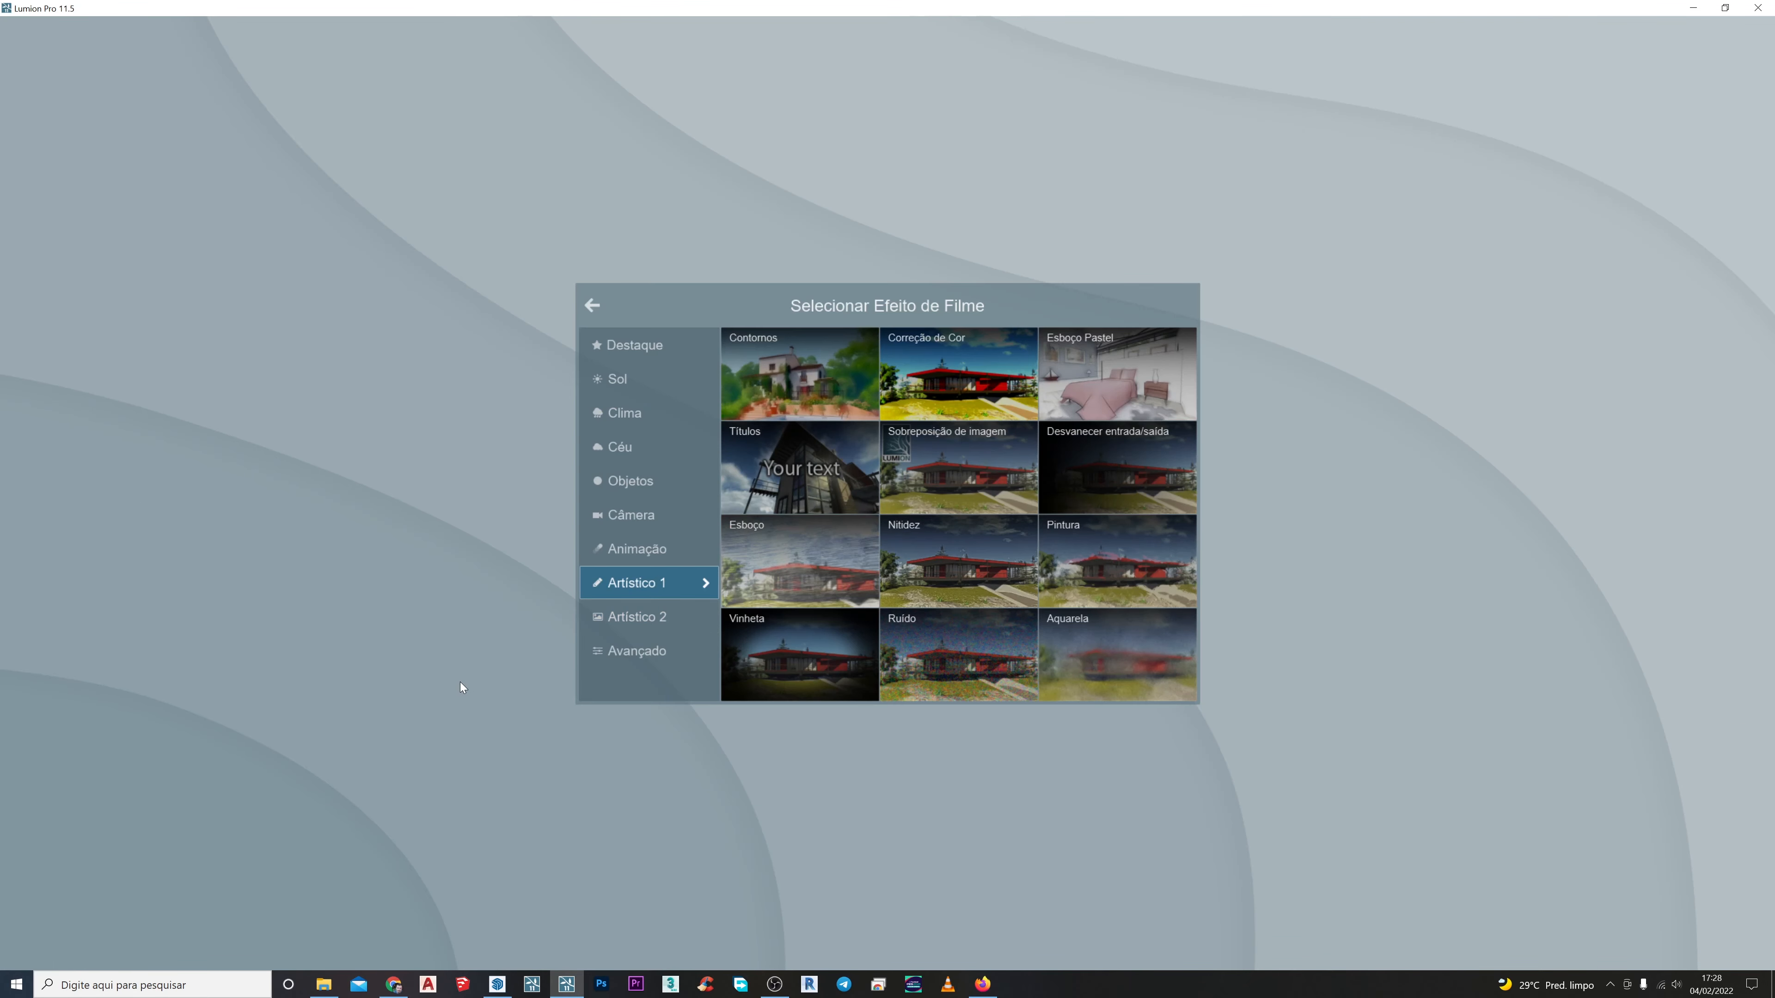
{"action": "left_click", "coordinate": [1086, 483]}
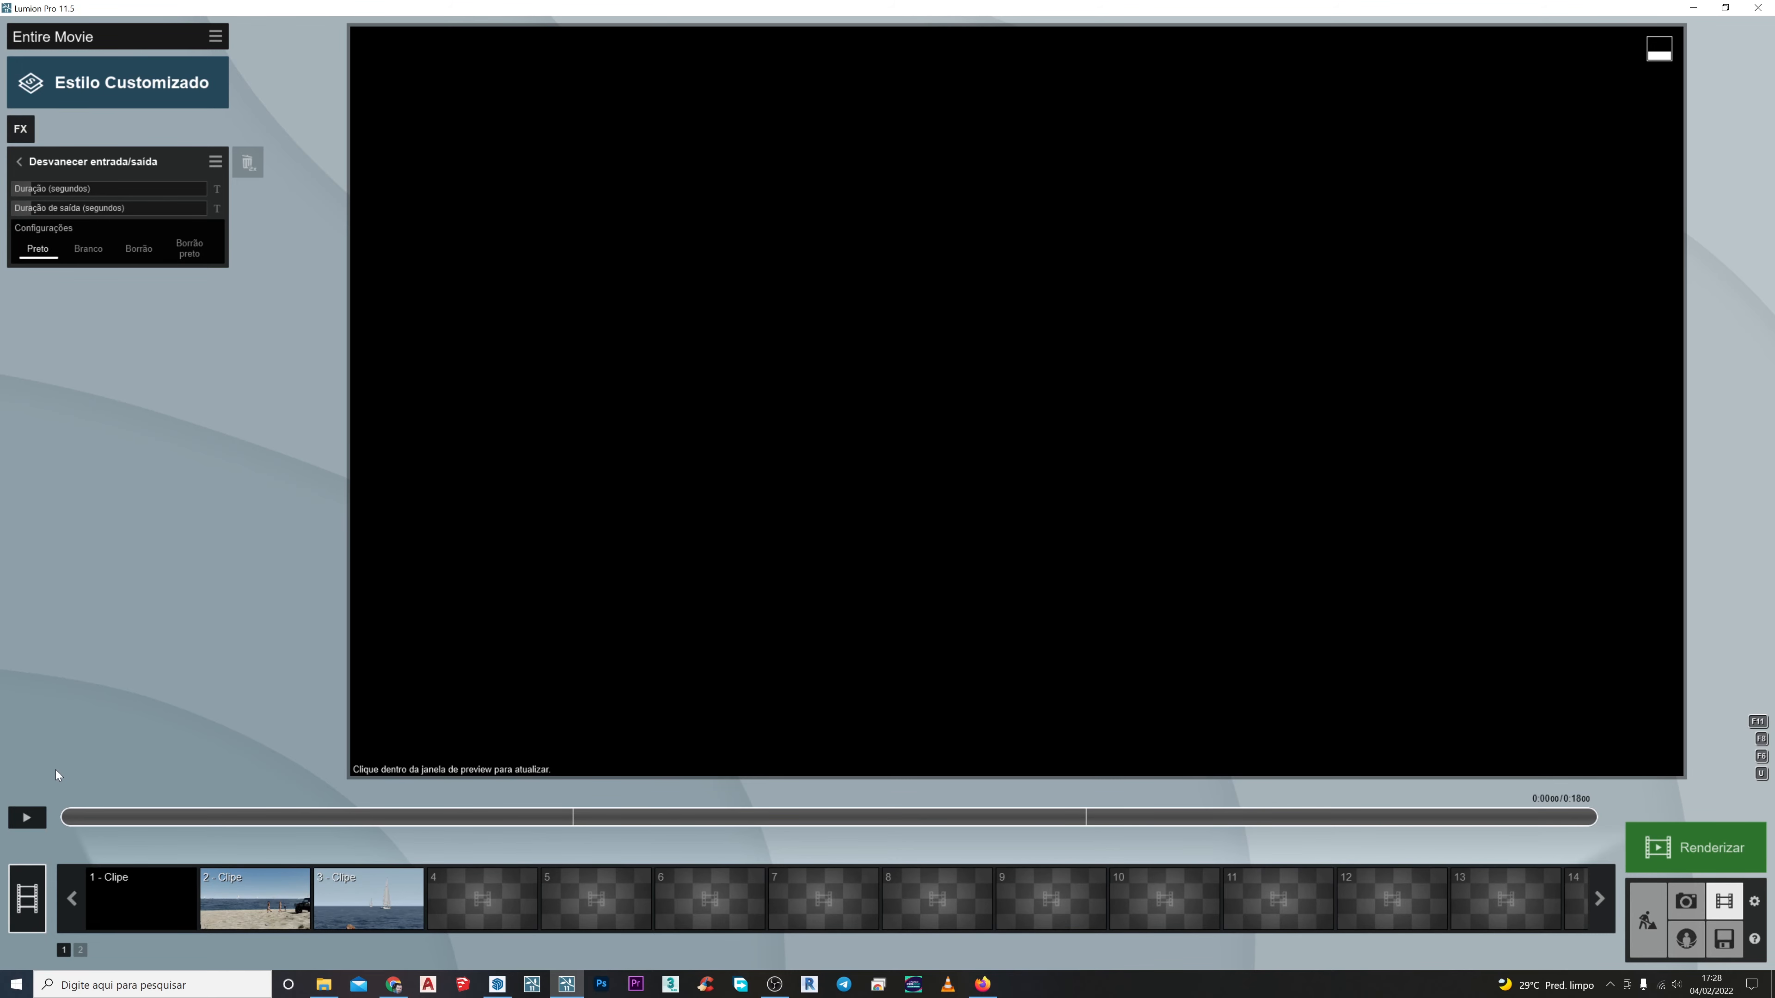
{"action": "left_click", "coordinate": [27, 818]}
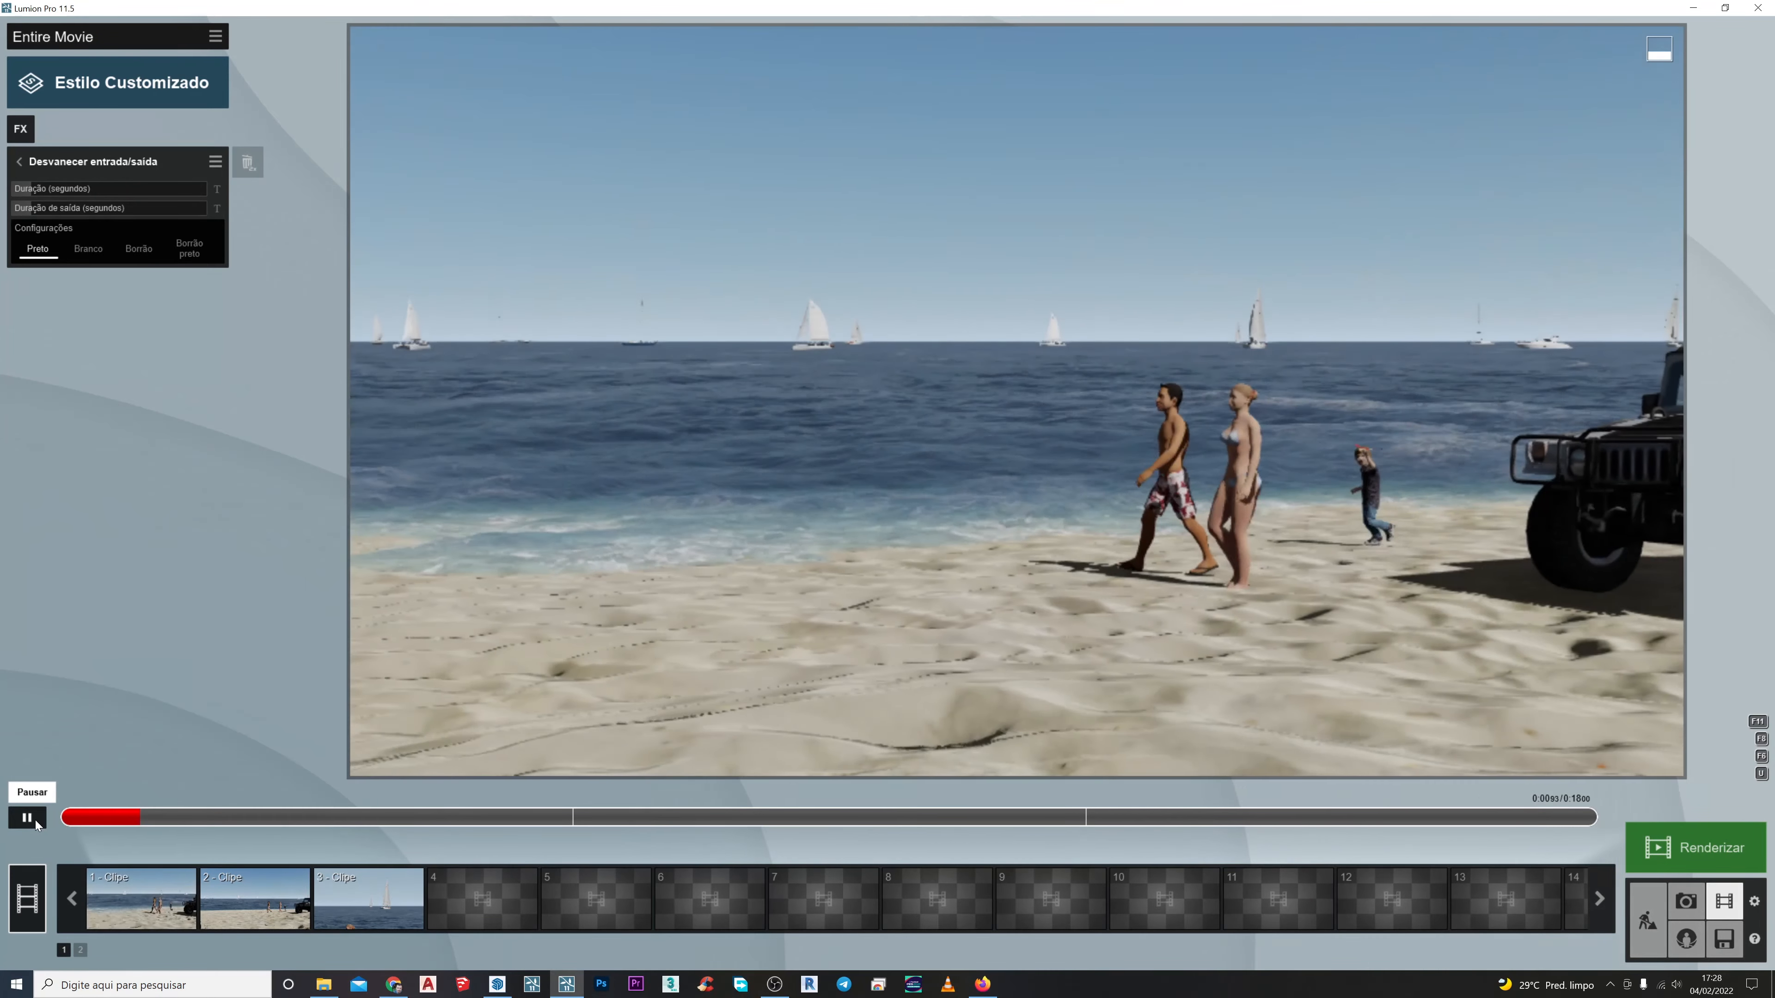
{"action": "left_click", "coordinate": [36, 823]}
{"action": "left_click_drag", "start_coordinate": [221, 820], "coordinate": [52, 821]}
{"action": "left_click", "coordinate": [21, 821]}
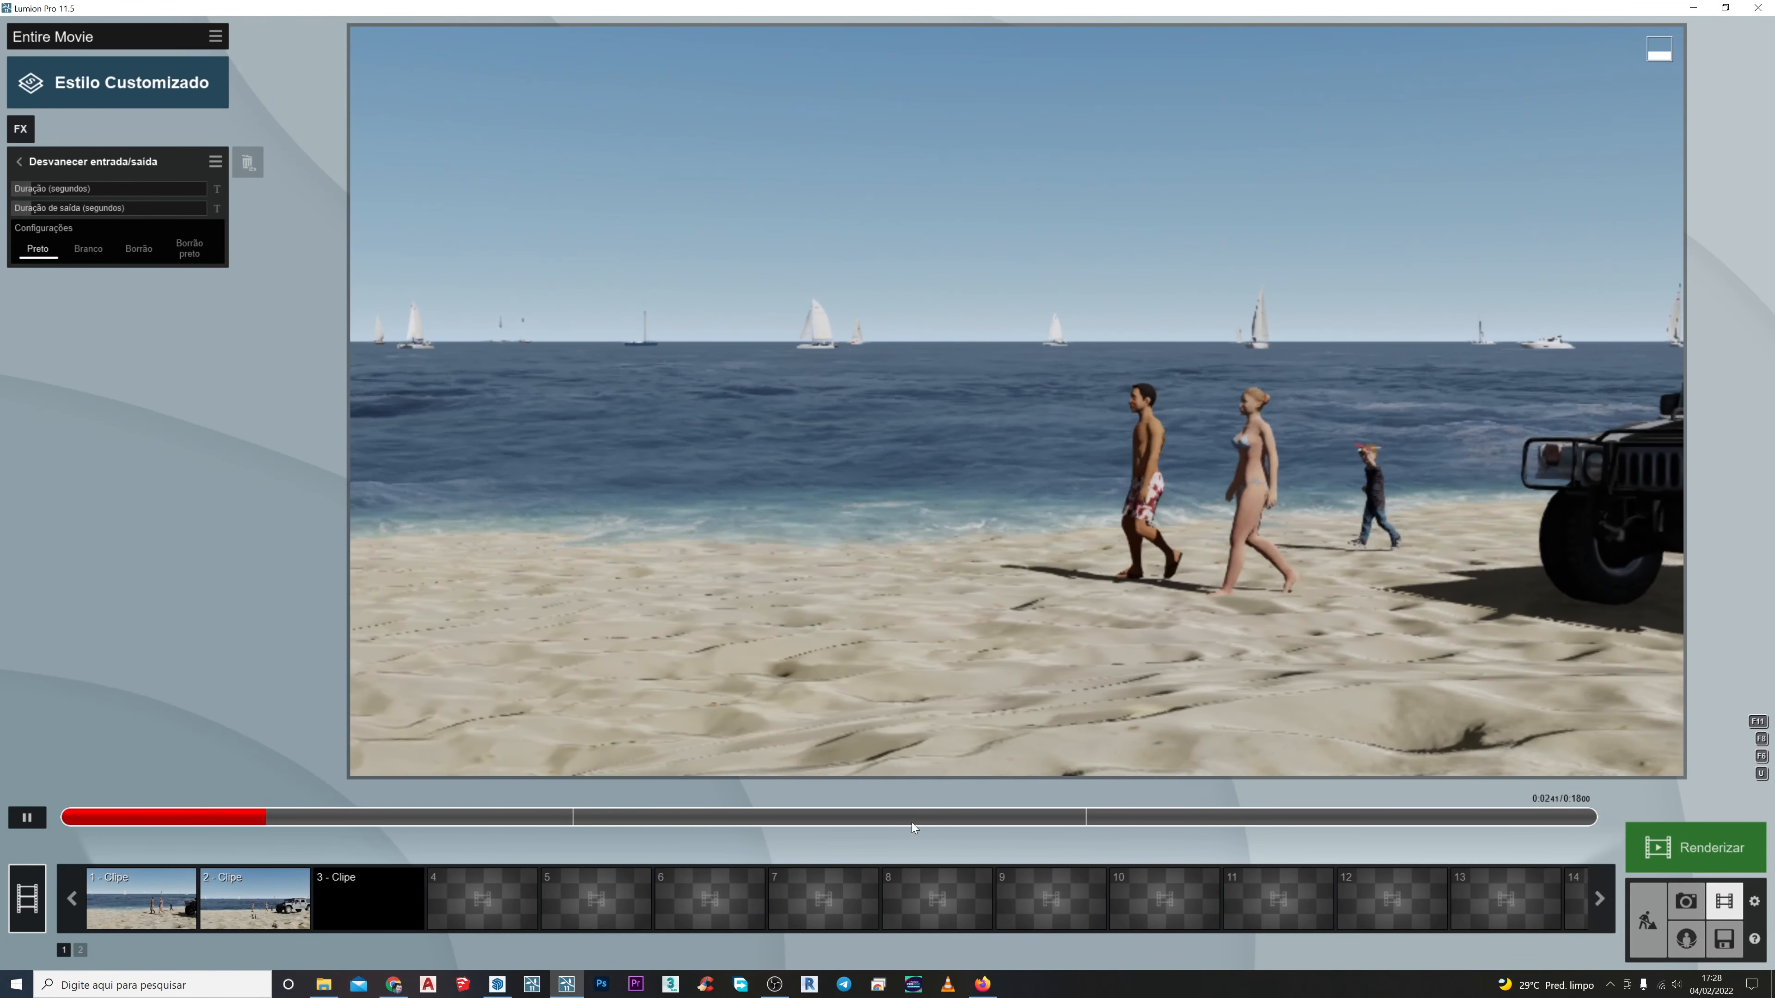
{"action": "left_click", "coordinate": [27, 818]}
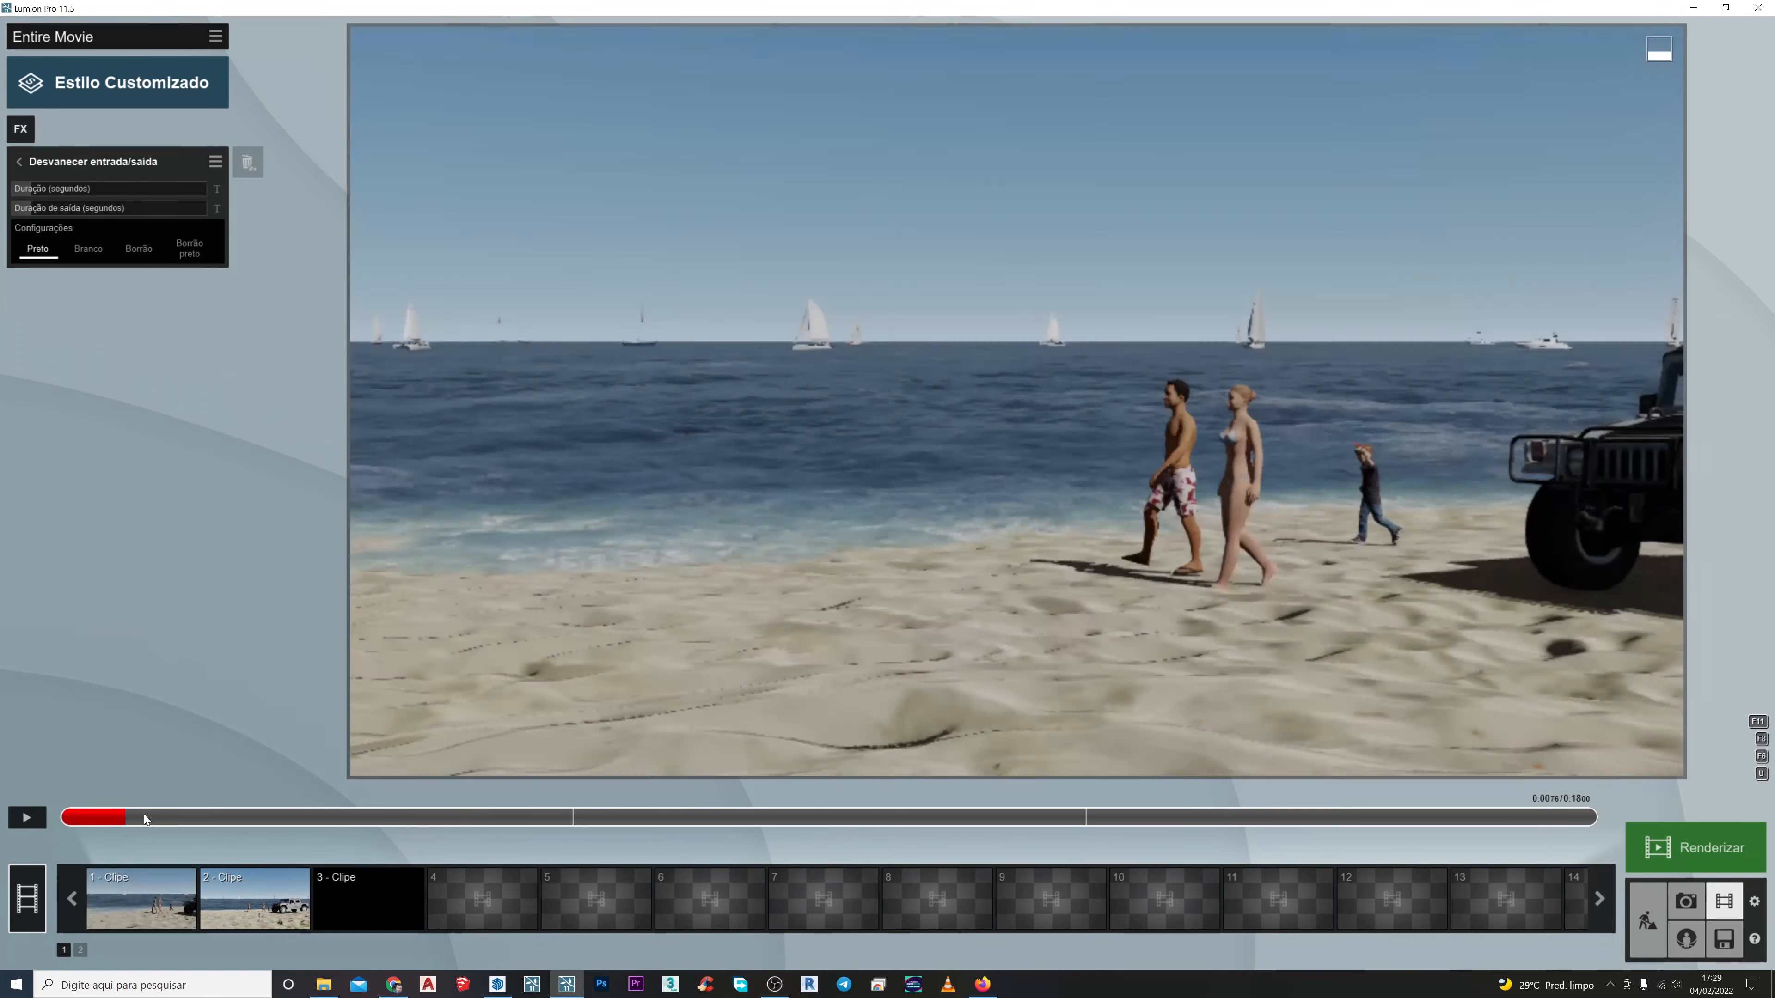
Try a 4.3 s fade-in duration while scrubbing the movie's opening, and restore the short duration
{"action": "left_click", "coordinate": [63, 820]}
{"action": "left_click_drag", "start_coordinate": [63, 820], "coordinate": [151, 822]}
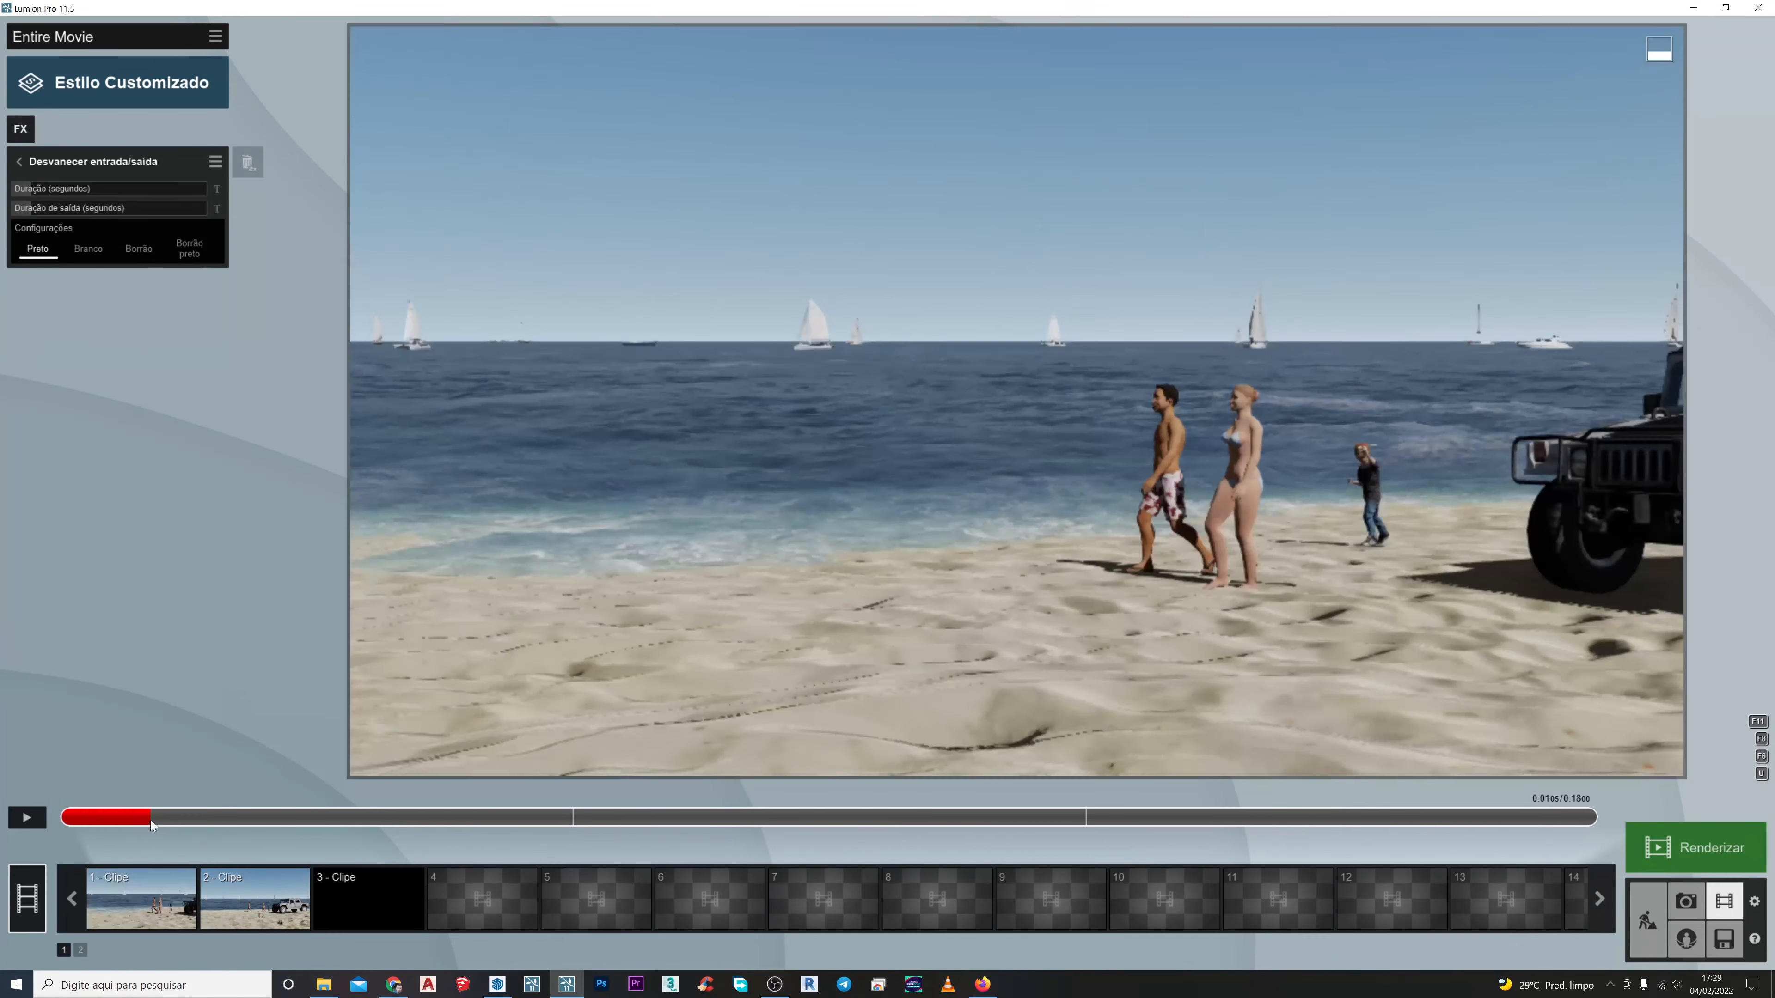
{"action": "mouse_move", "coordinate": [34, 187]}
{"action": "left_click_drag", "start_coordinate": [34, 188], "coordinate": [95, 189]}
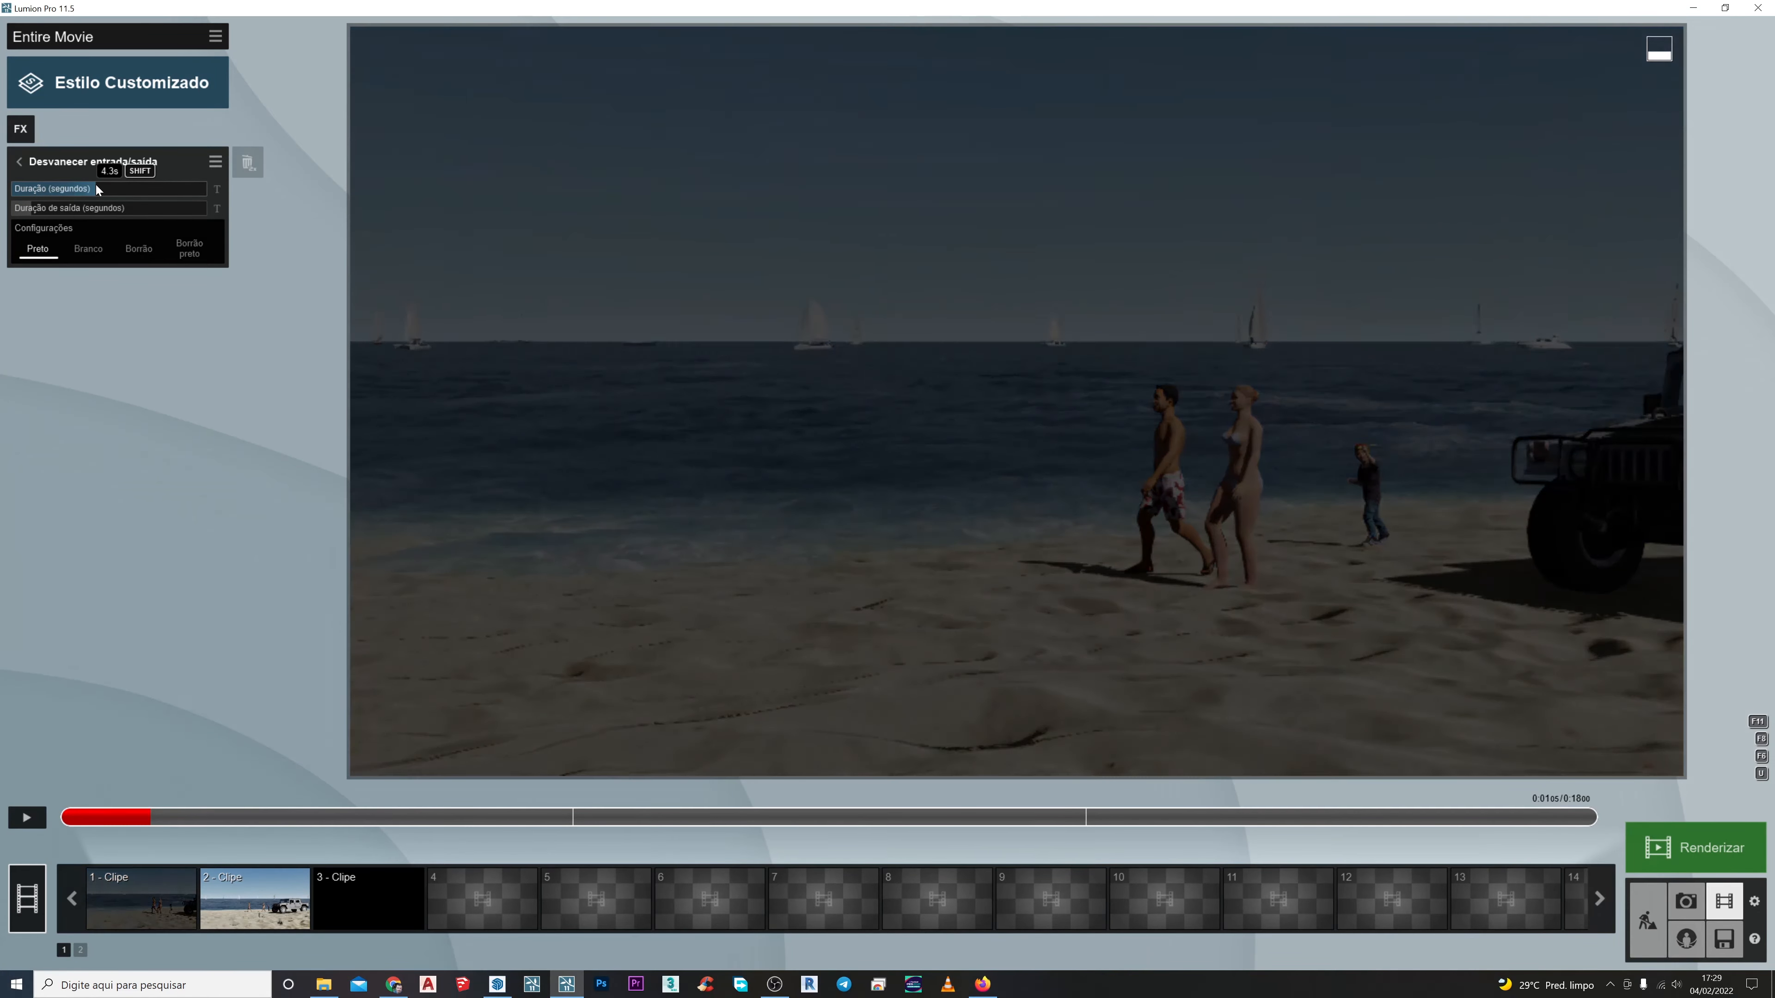
{"action": "left_click_drag", "start_coordinate": [150, 818], "coordinate": [63, 825]}
{"action": "left_click_drag", "start_coordinate": [95, 187], "coordinate": [35, 198]}
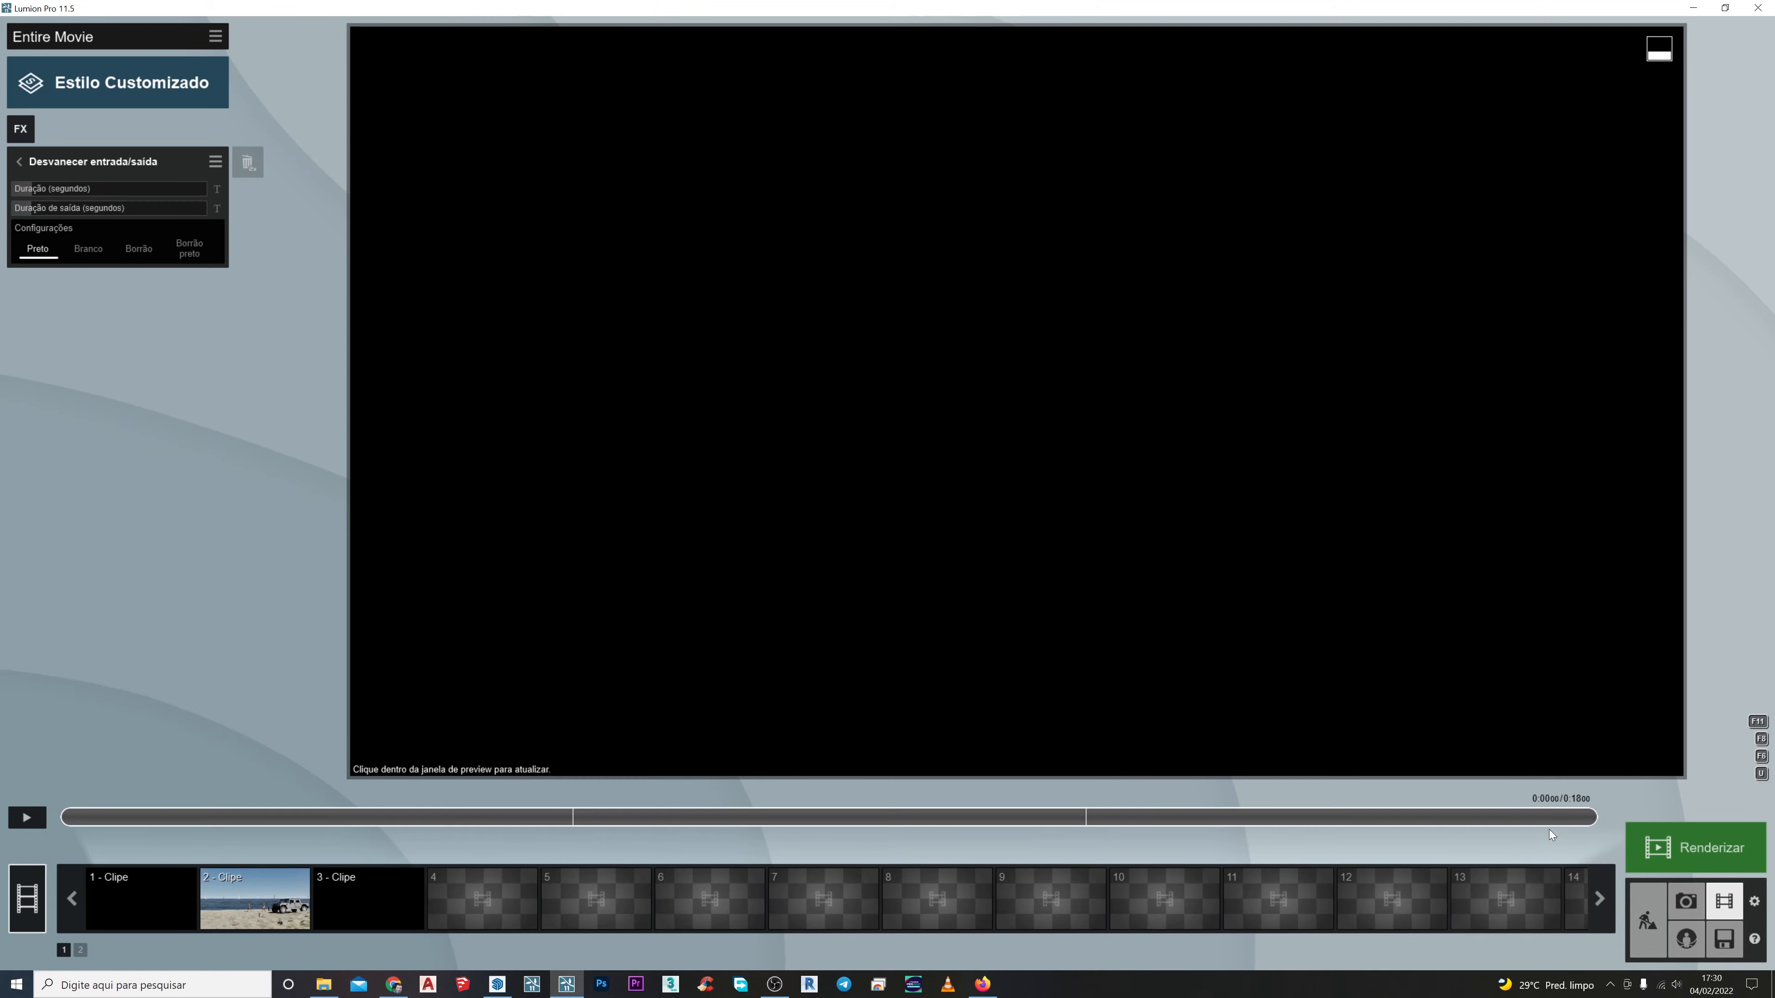
Preview the fade at the movie's end and opening, try the Branco style, and set the fade style to Borrão preto
{"action": "left_click_drag", "start_coordinate": [1572, 815], "coordinate": [1447, 819]}
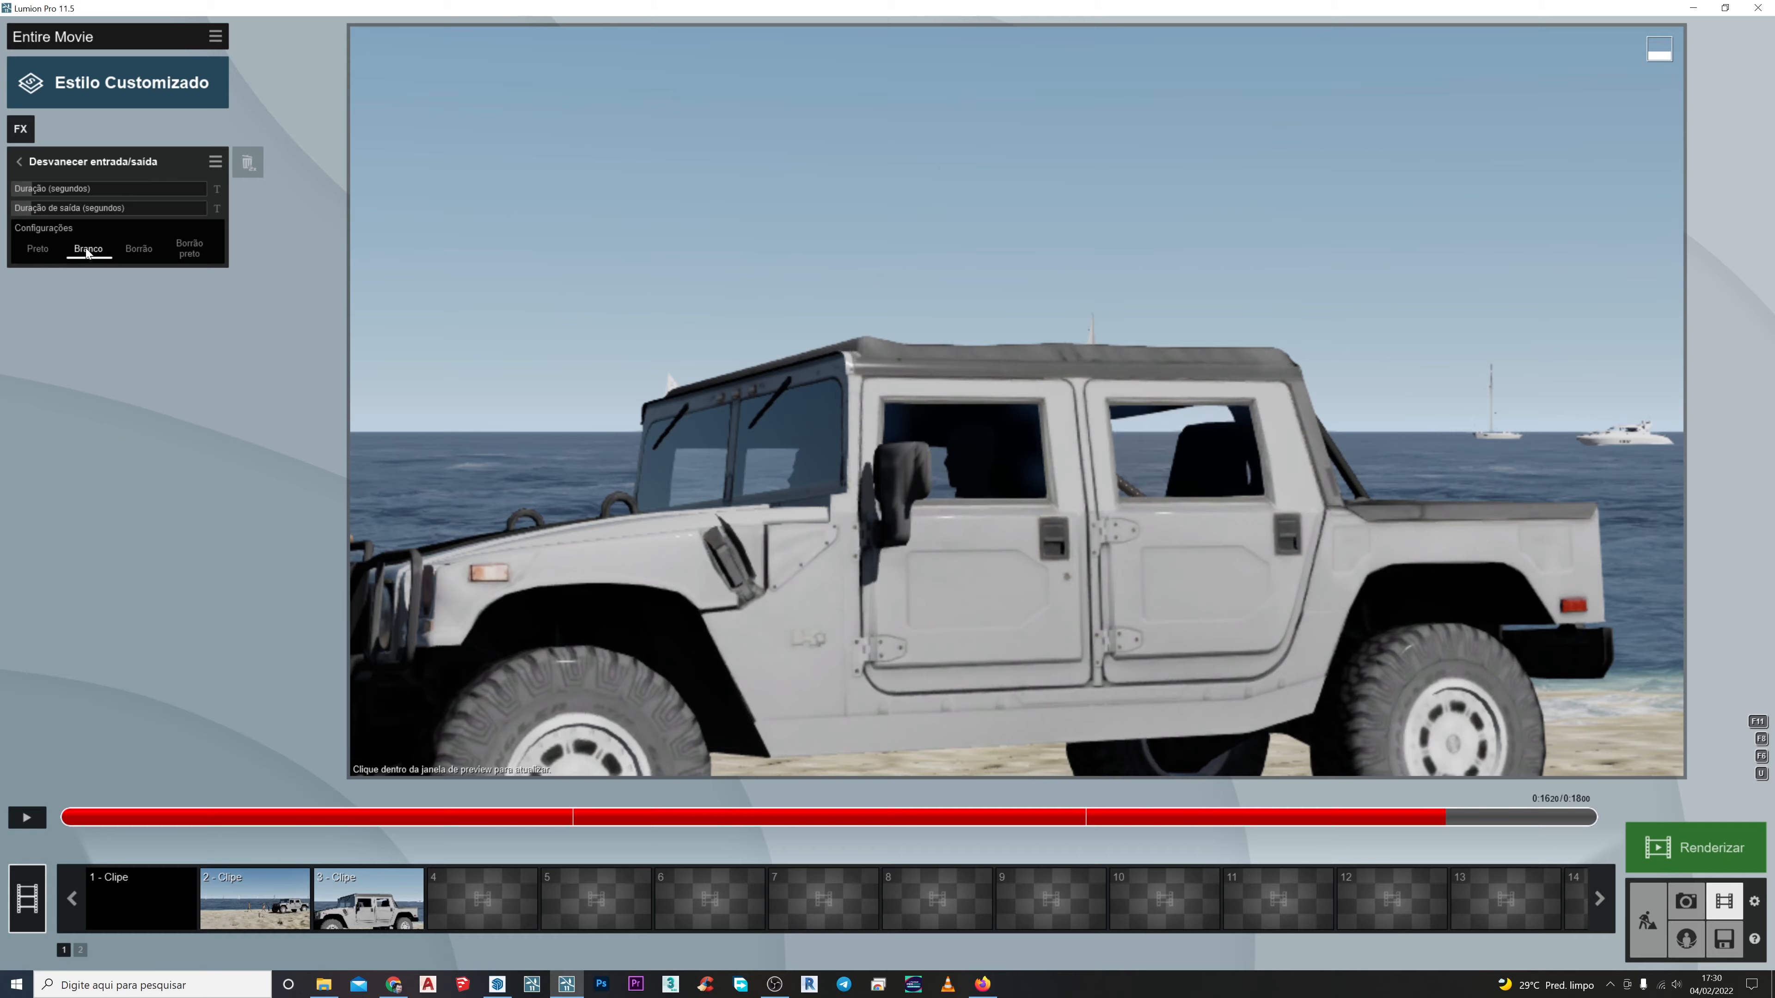
{"action": "left_click_drag", "start_coordinate": [65, 826], "coordinate": [191, 814]}
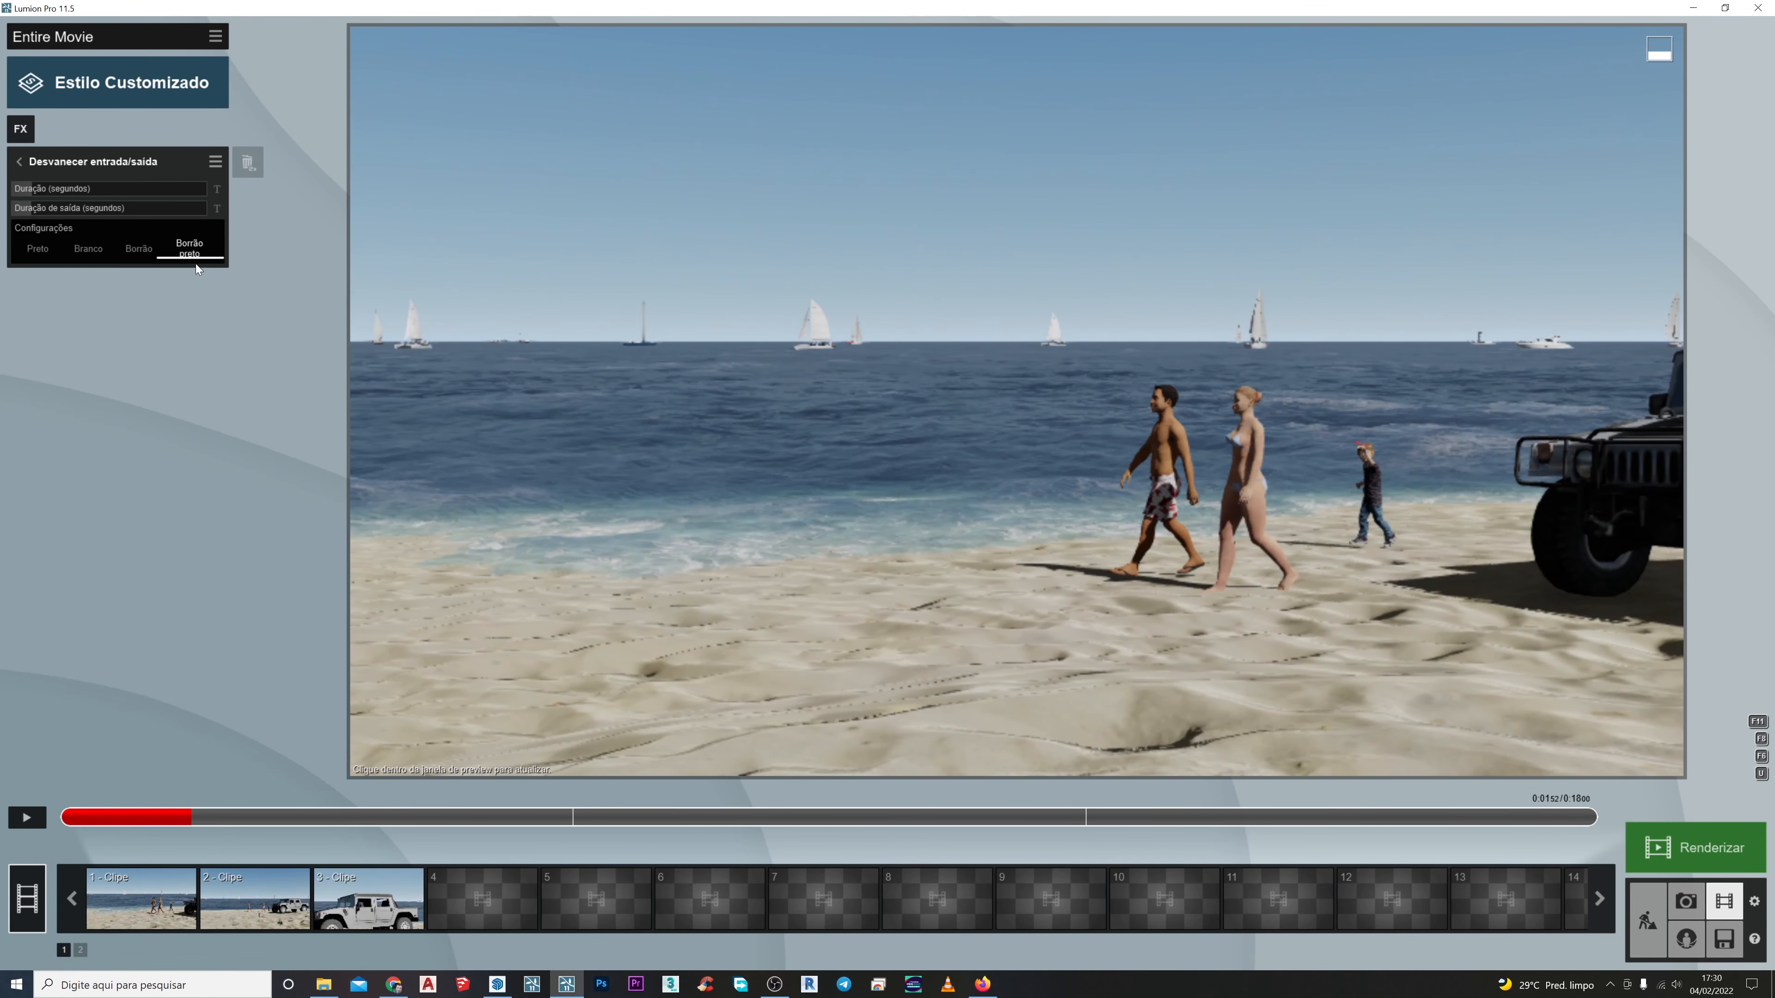
{"action": "left_click_drag", "start_coordinate": [137, 821], "coordinate": [227, 813]}
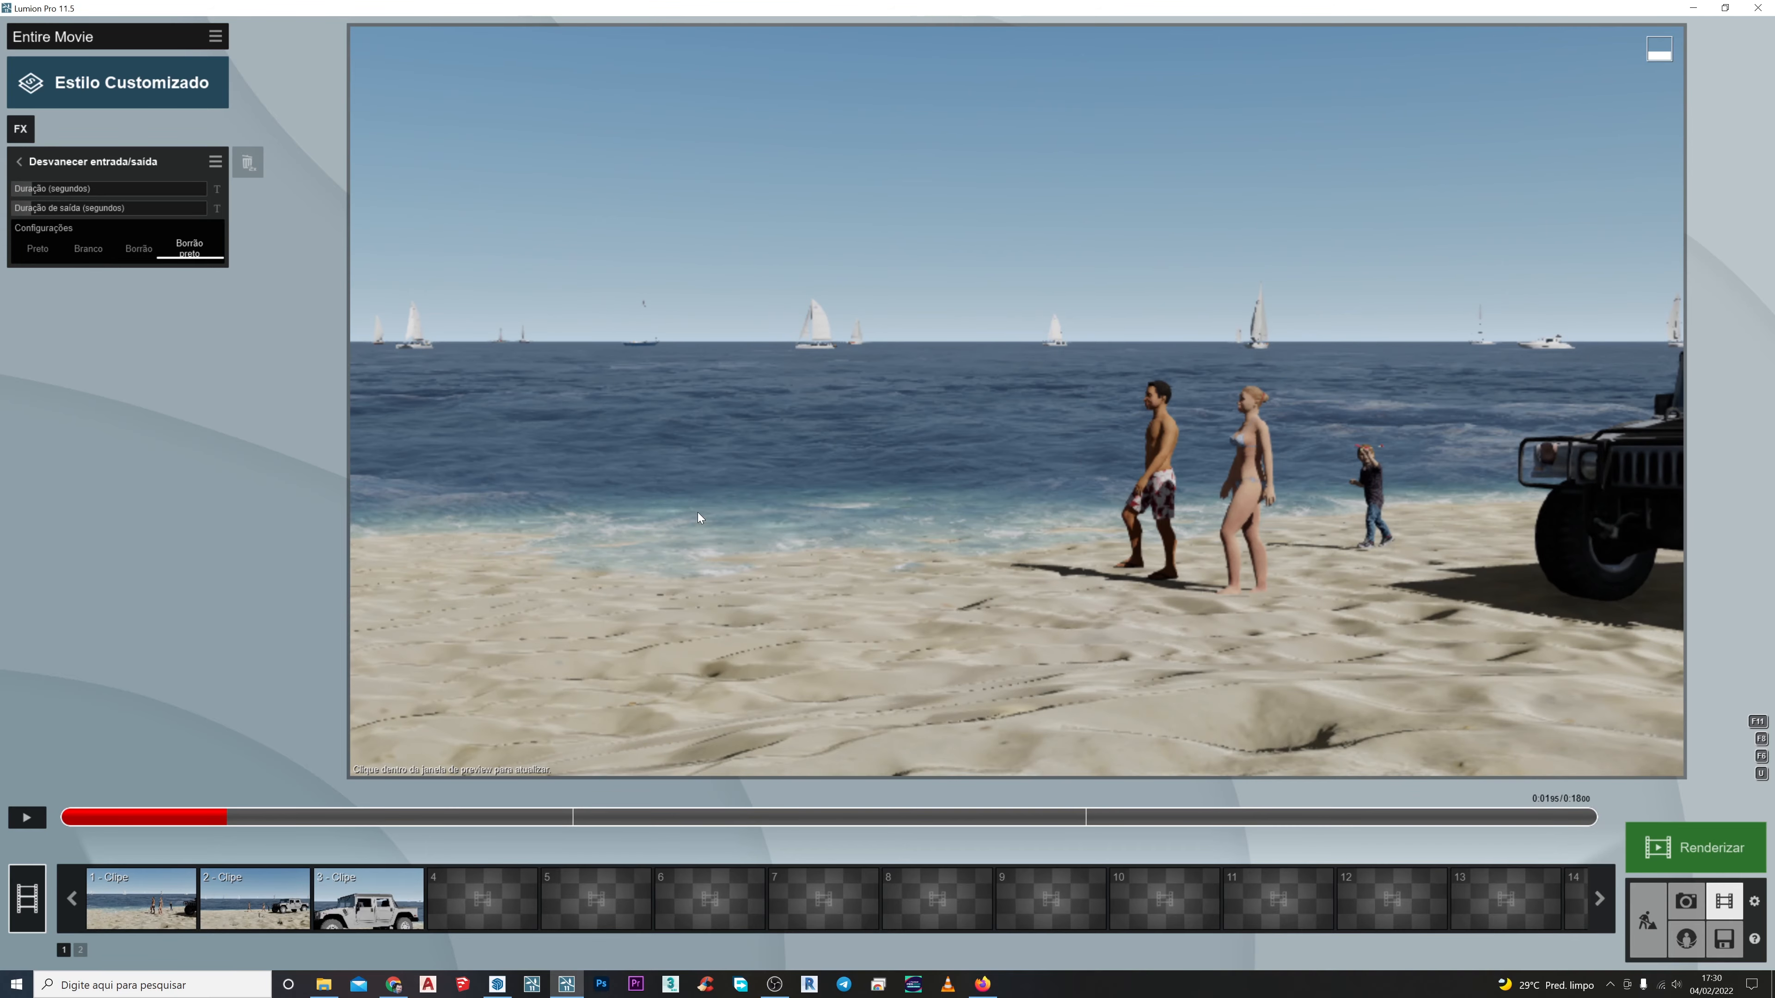
{"action": "left_click_drag", "start_coordinate": [241, 821], "coordinate": [546, 821]}
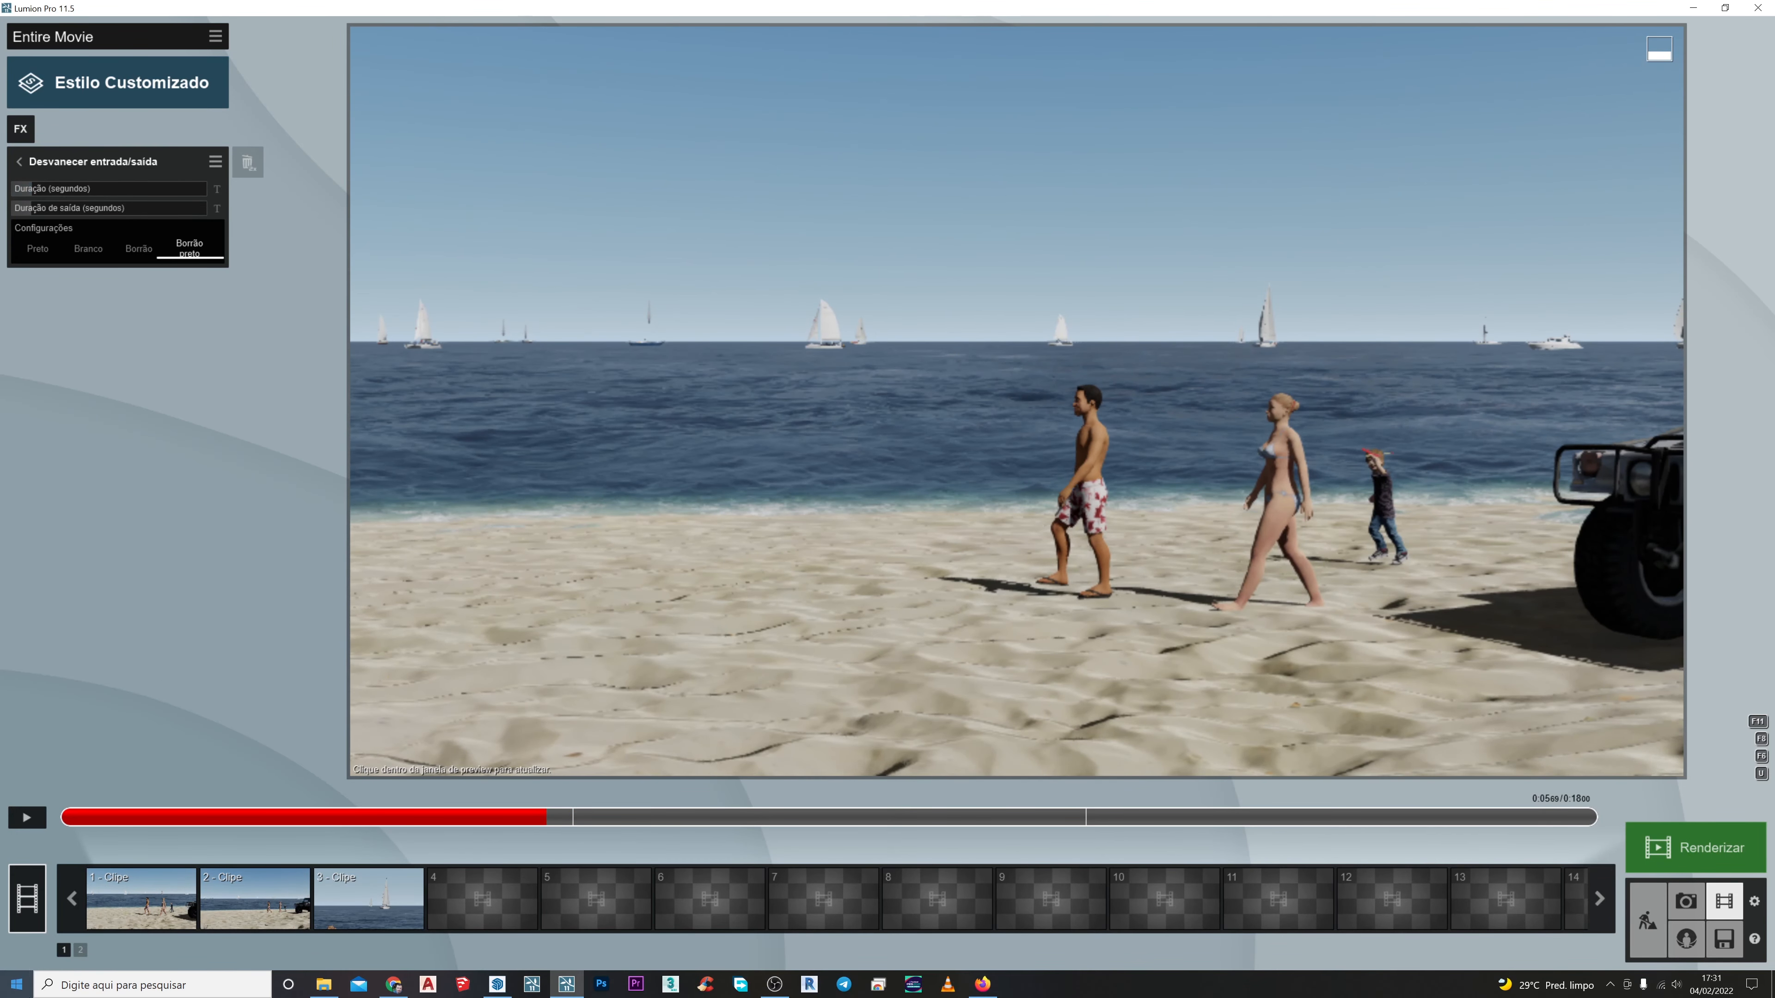
{"action": "left_click", "coordinate": [25, 906]}
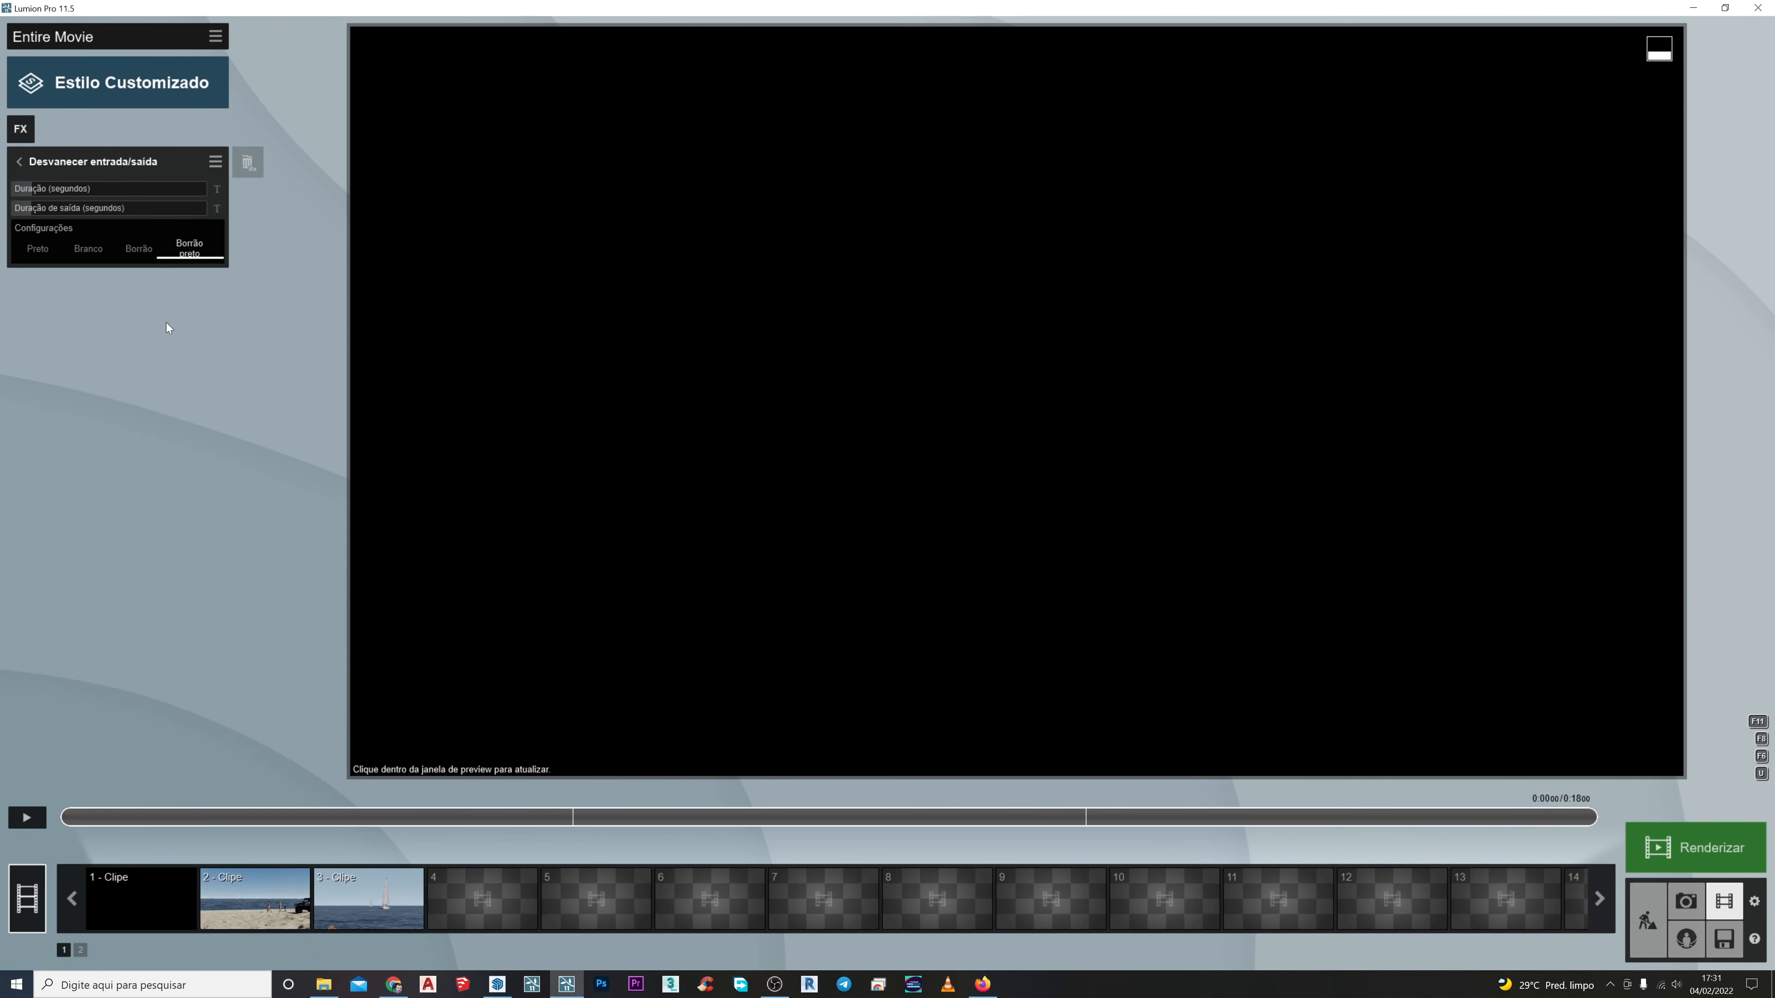
Remove the fade effect from the entire movie, add Desvanecer entrada/saída to clip 1 instead, and scrub the clip
{"action": "double_click", "coordinate": [251, 161]}
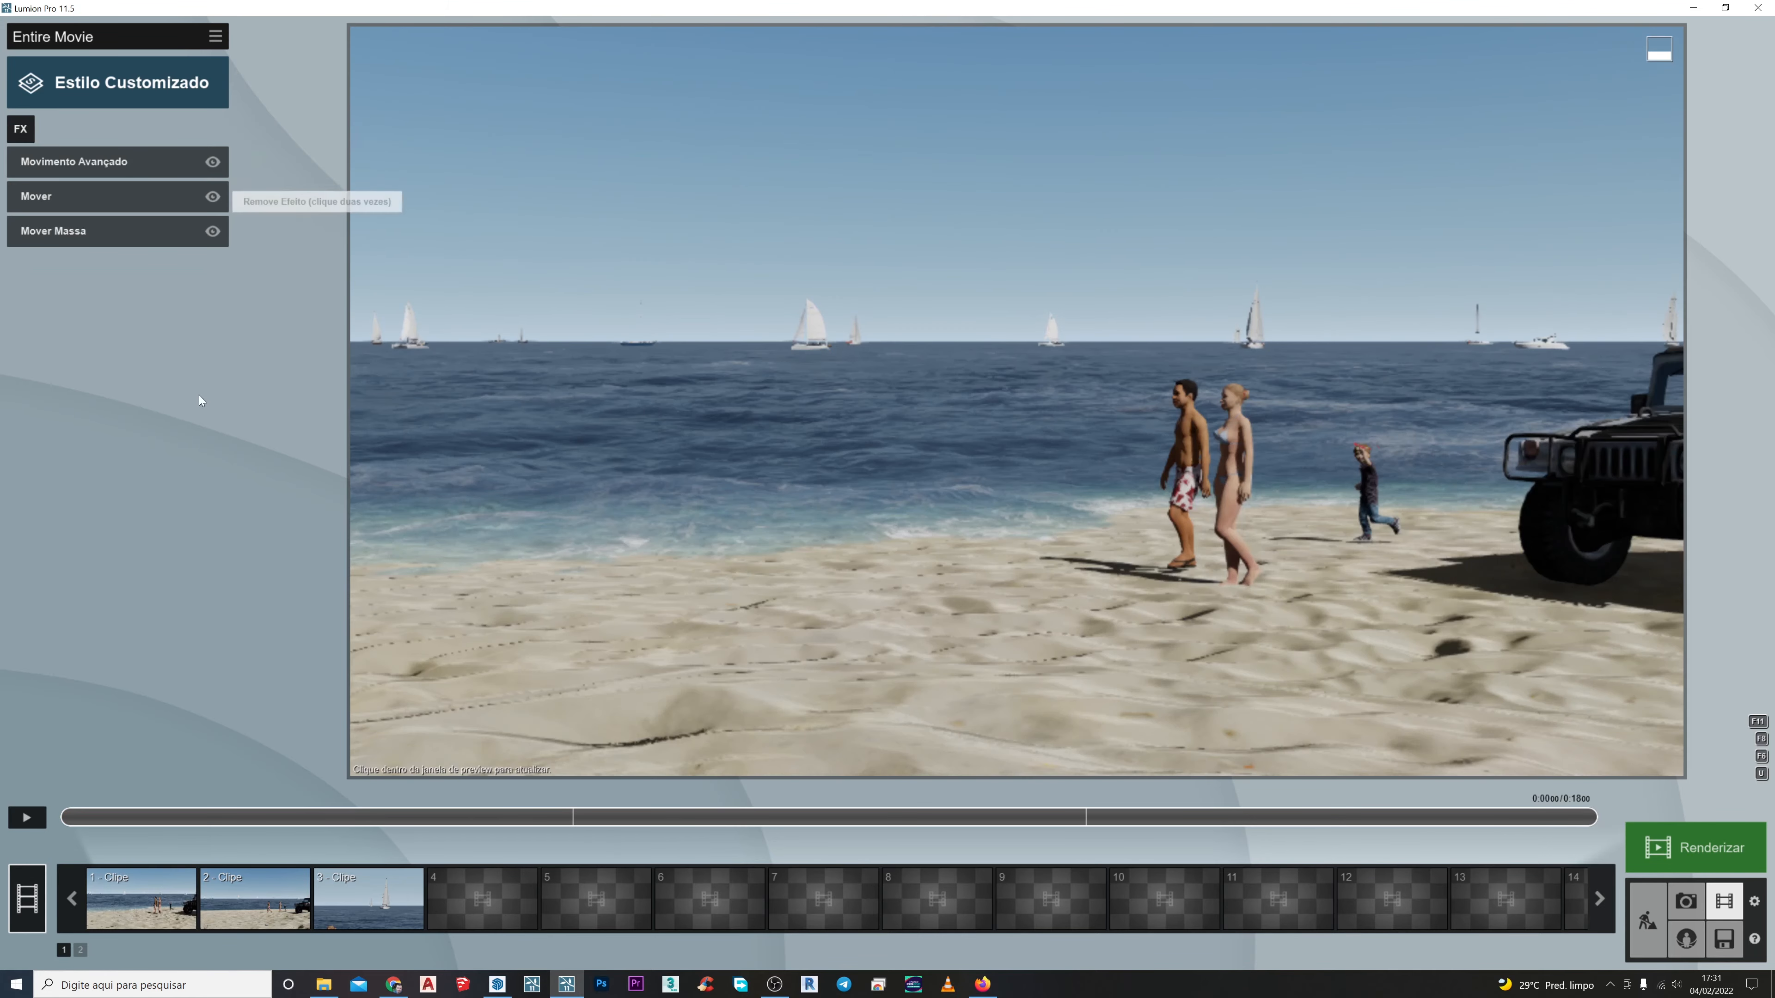
{"action": "left_click", "coordinate": [142, 913]}
{"action": "left_click", "coordinate": [23, 137]}
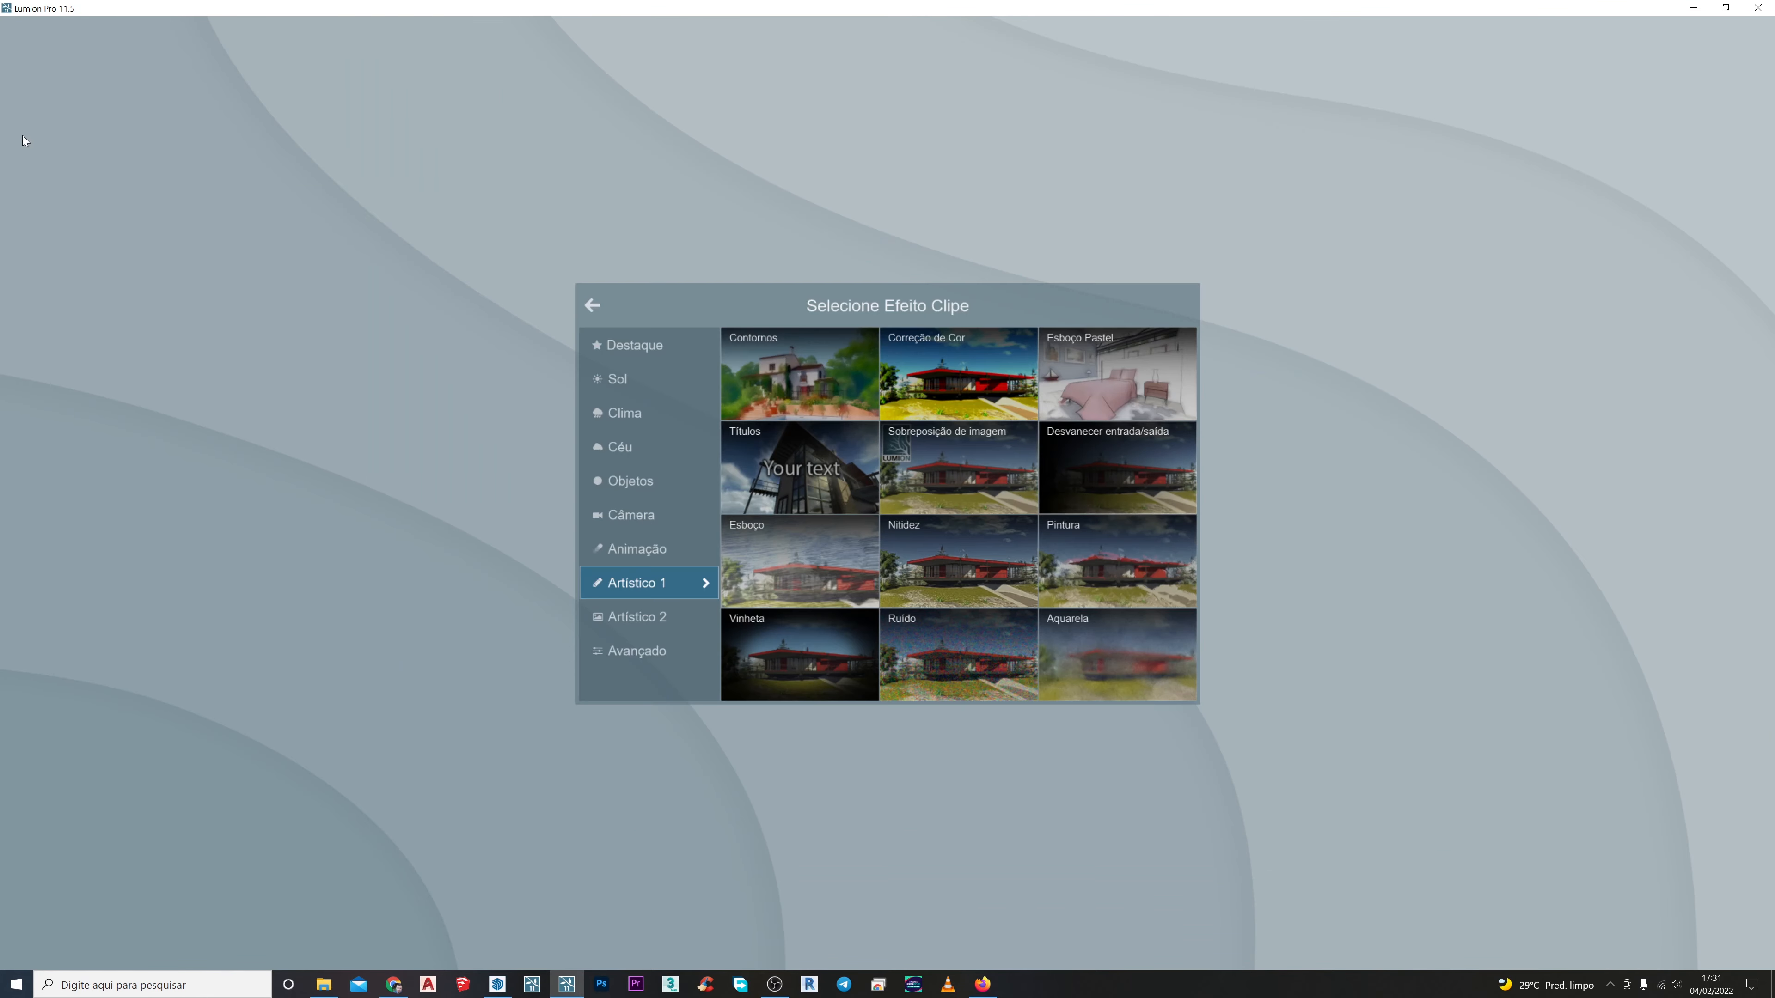
{"action": "left_click", "coordinate": [1114, 462]}
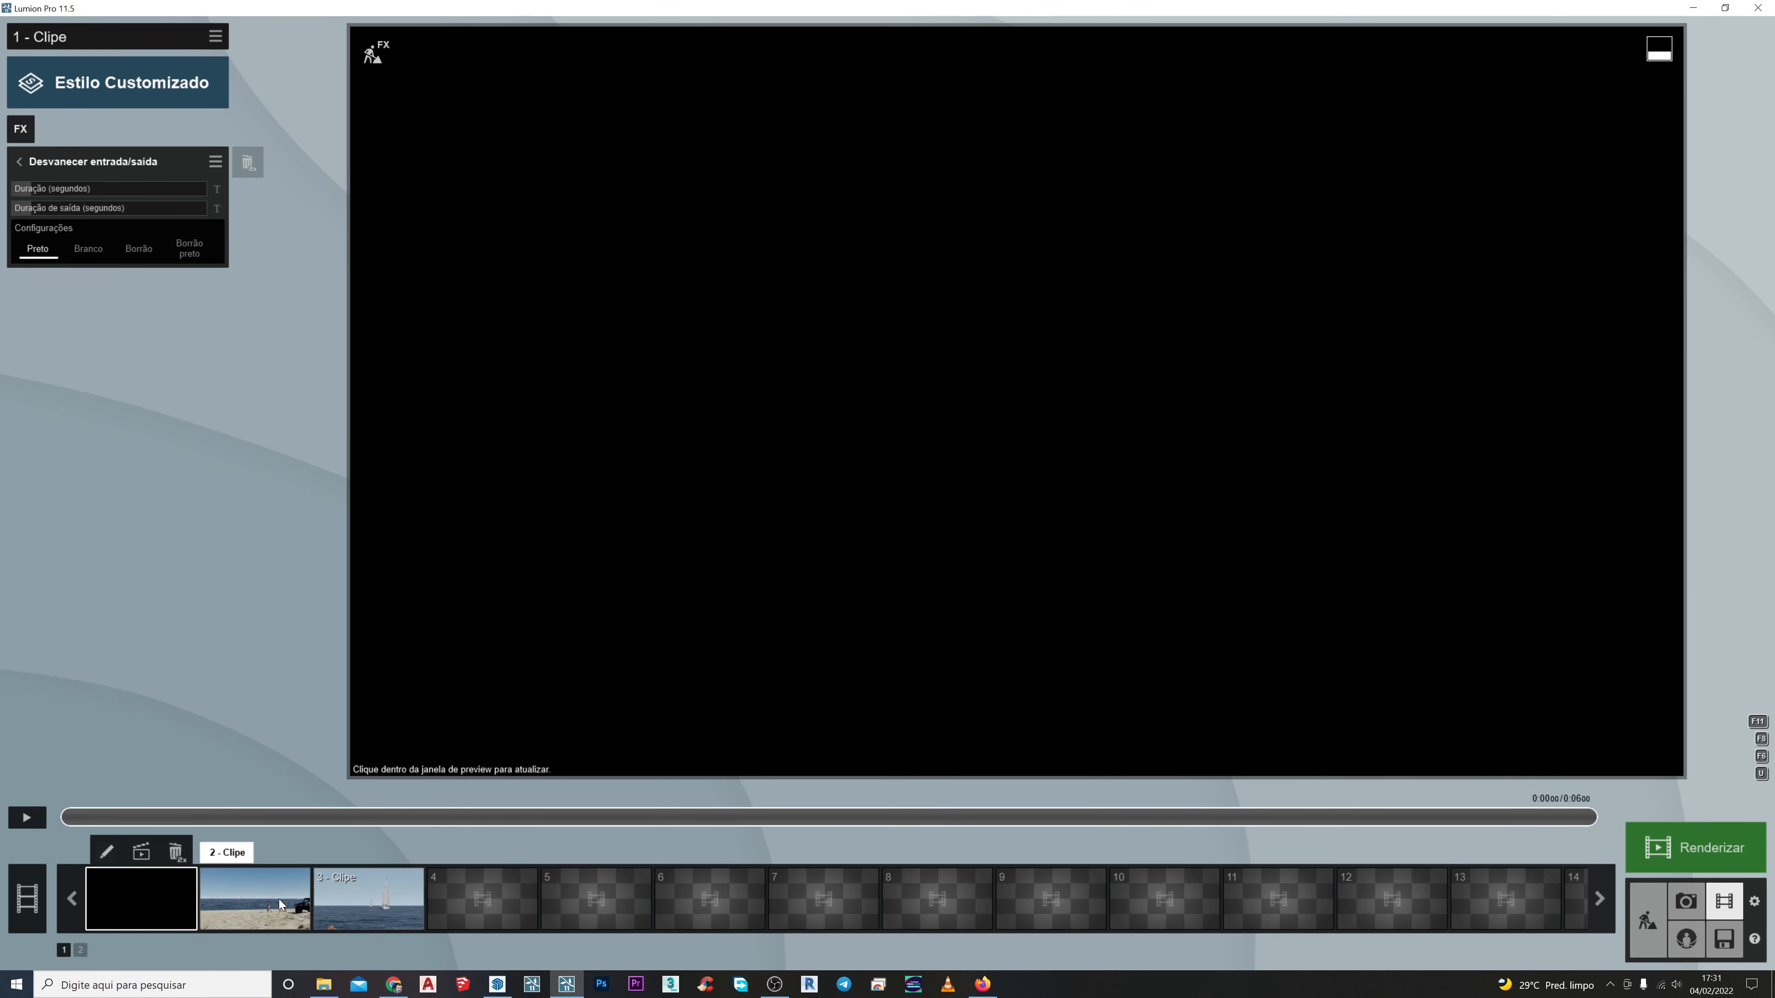
{"action": "left_click_drag", "start_coordinate": [72, 815], "coordinate": [400, 816]}
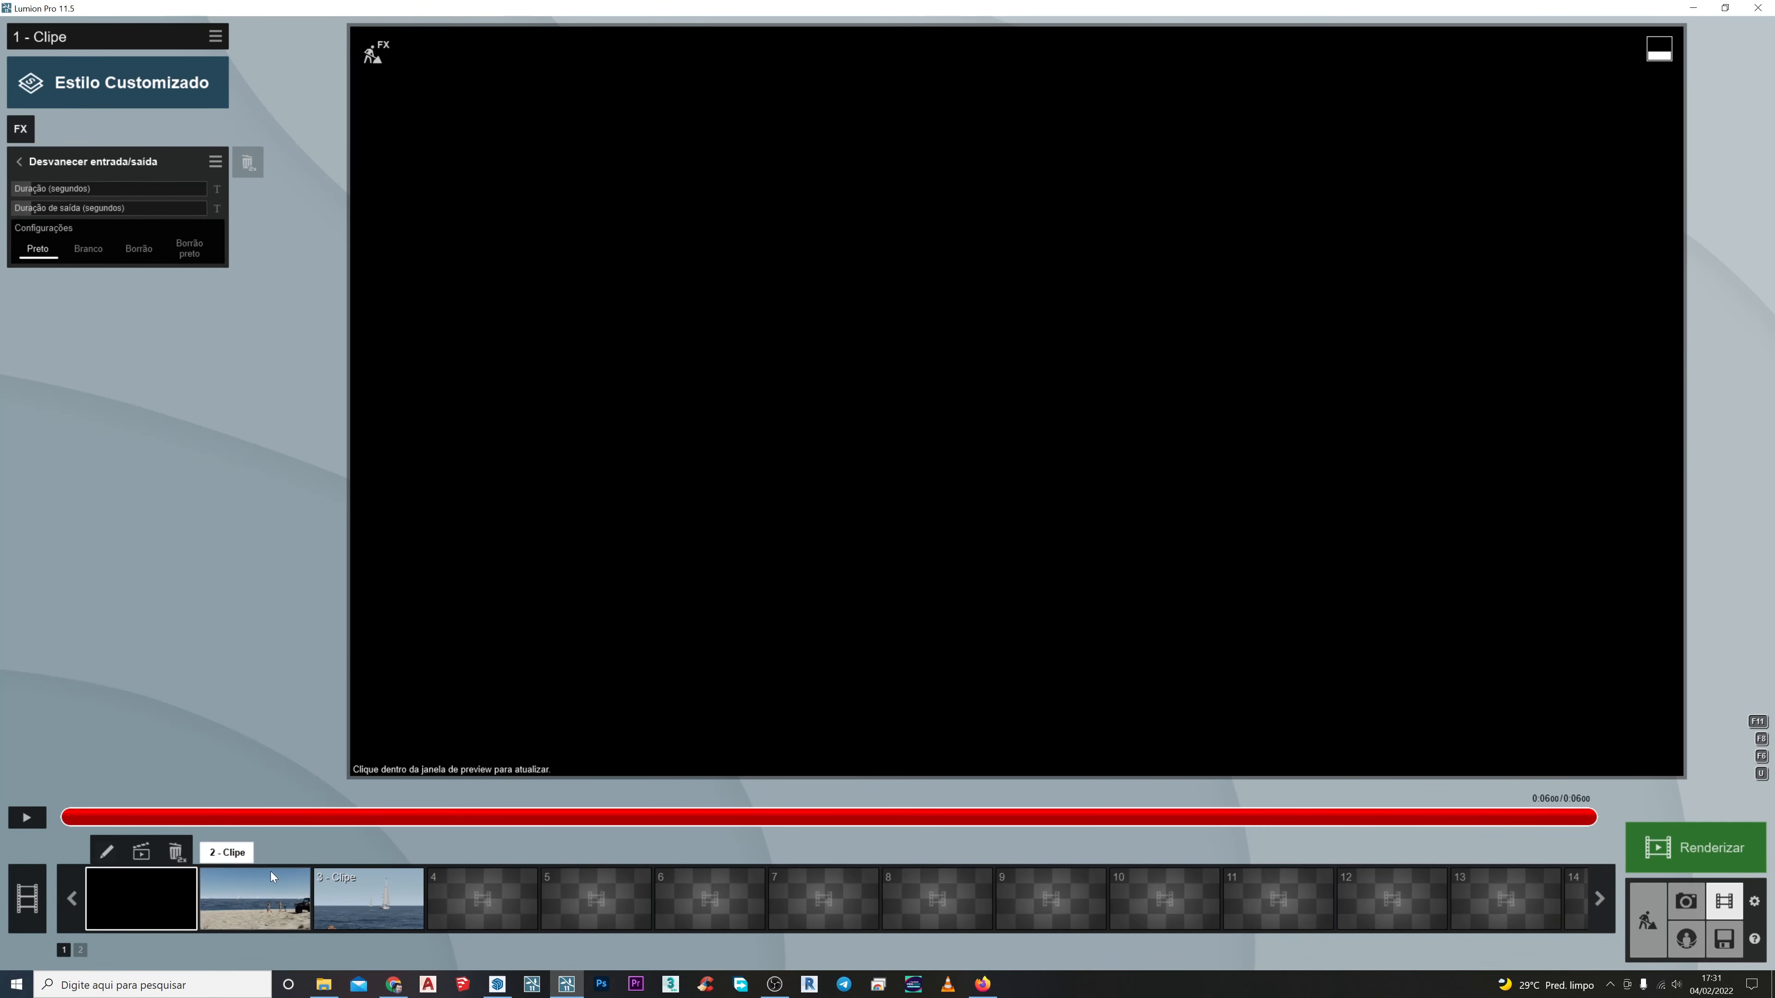
Add the Desvanecer entrada/saída effect with the Preto style to clips 2 and 3
{"action": "left_click", "coordinate": [251, 900]}
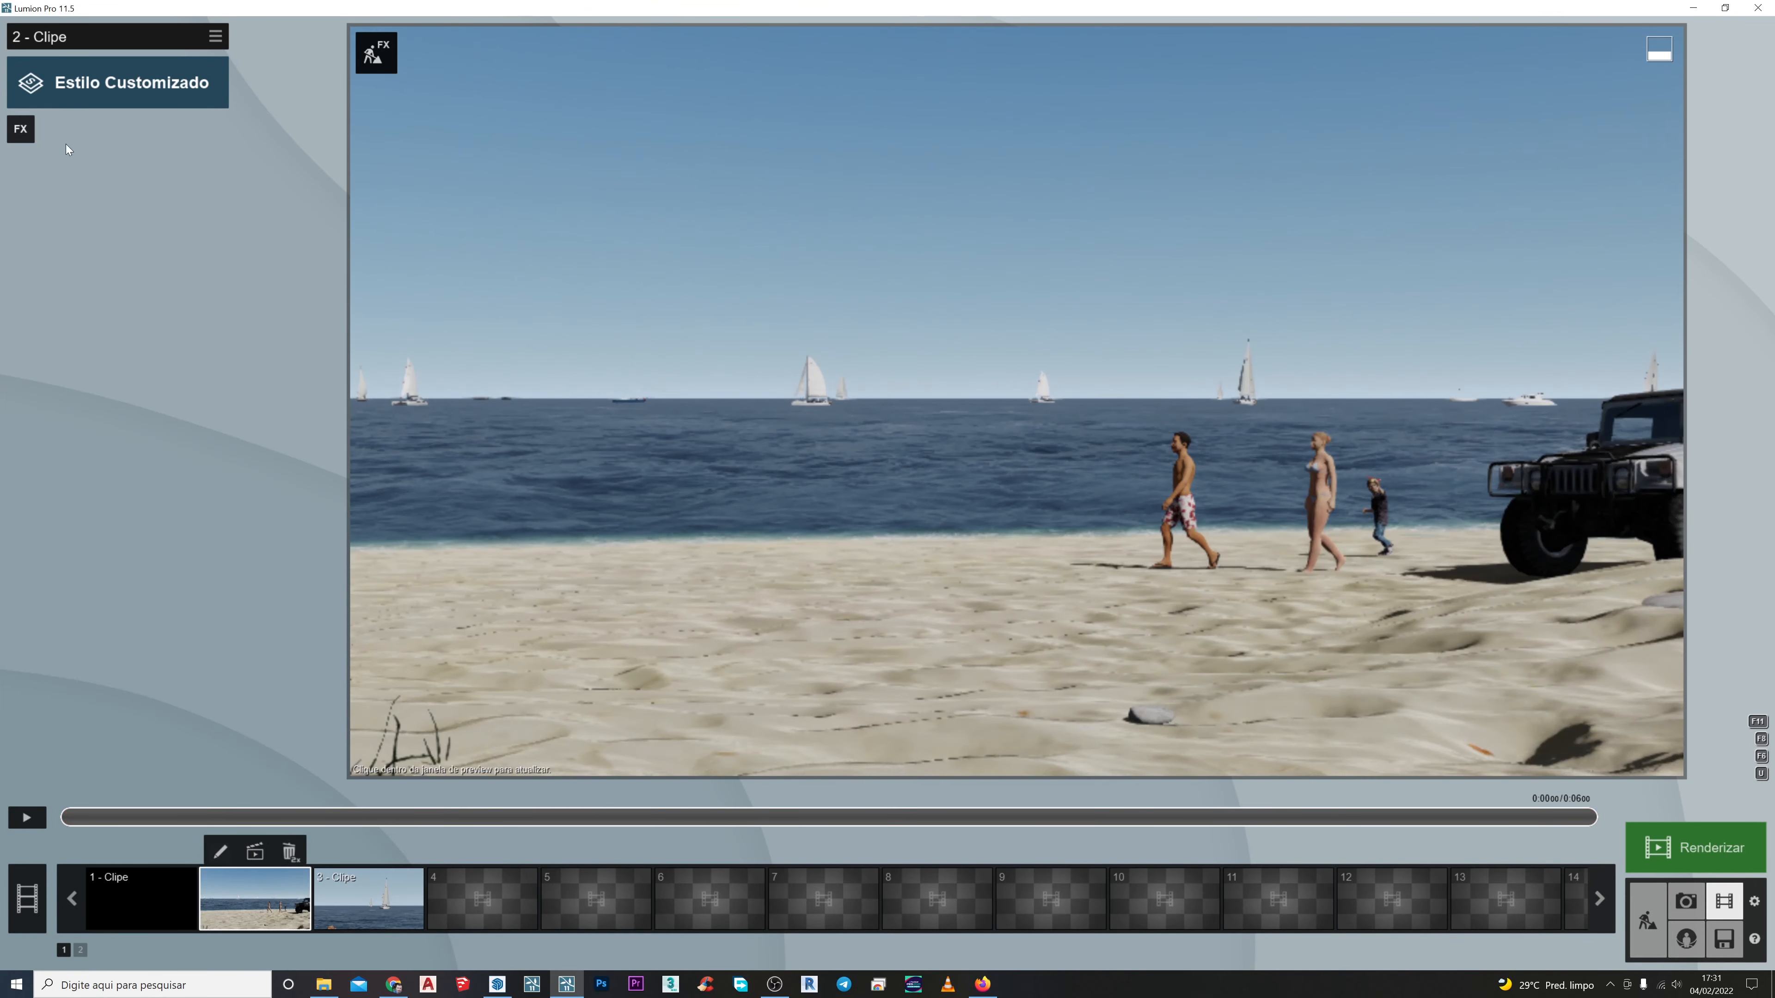
{"action": "left_click", "coordinate": [21, 129]}
{"action": "left_click", "coordinate": [1146, 473]}
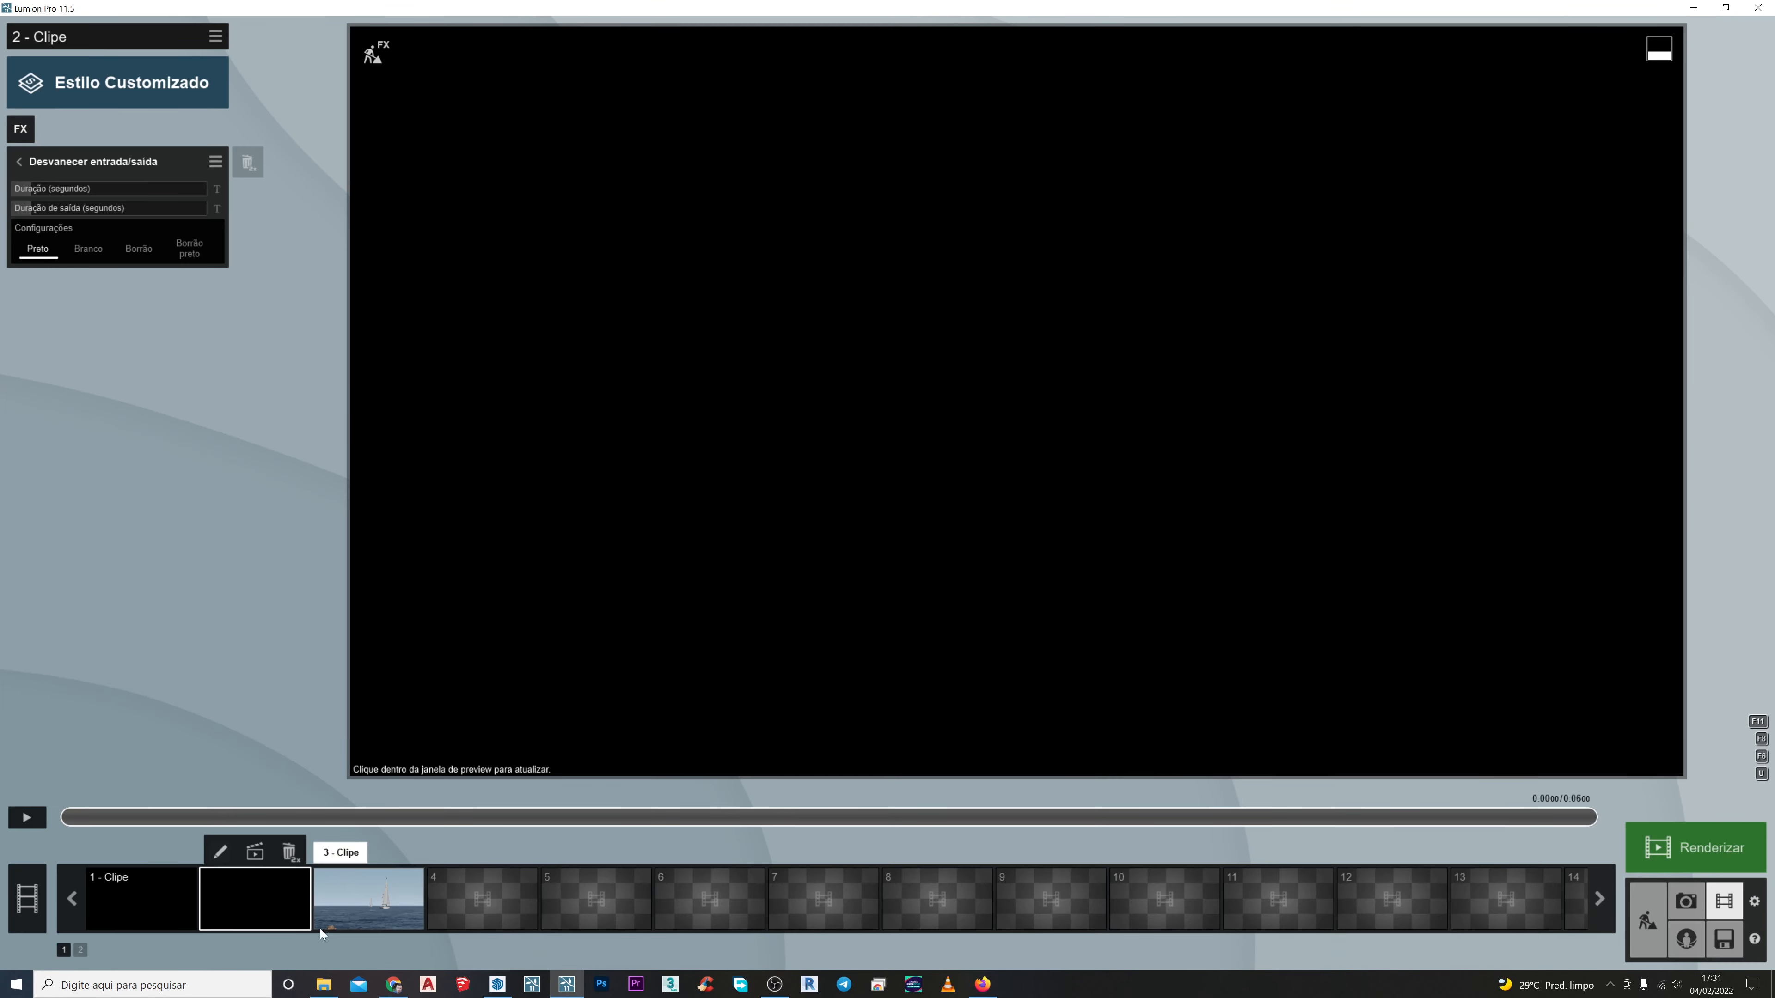
{"action": "left_click", "coordinate": [358, 907]}
{"action": "left_click", "coordinate": [21, 129]}
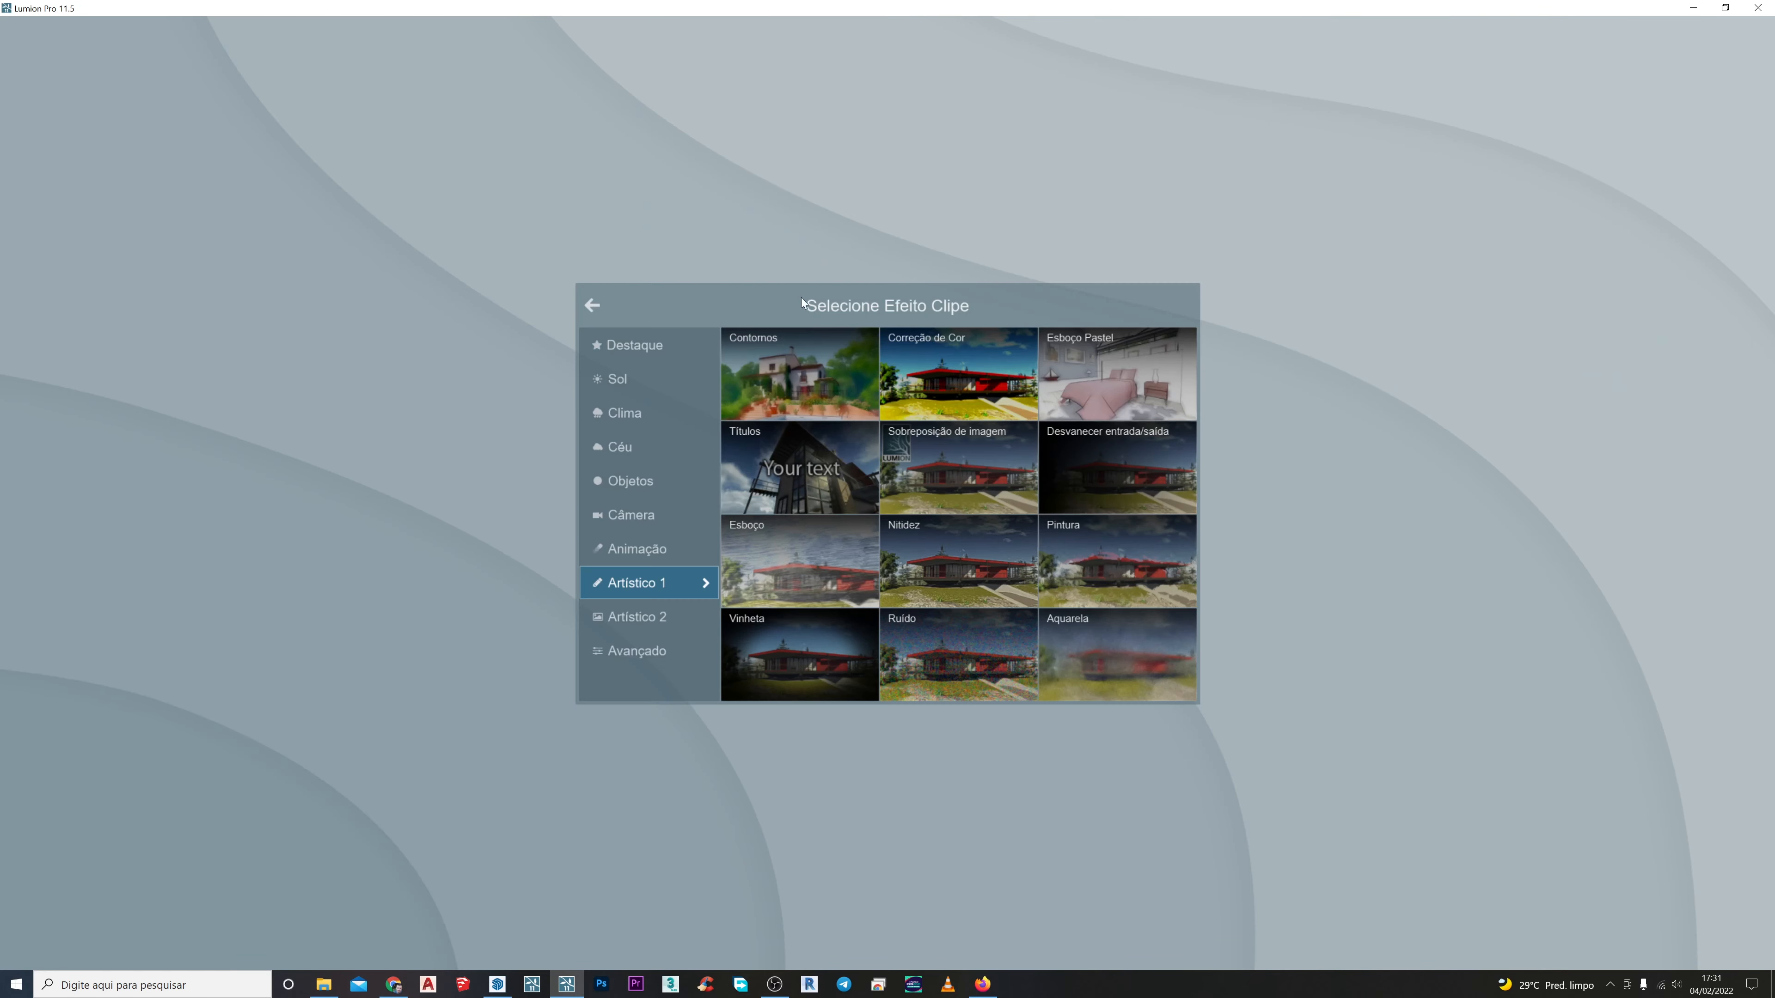
{"action": "left_click", "coordinate": [1110, 471]}
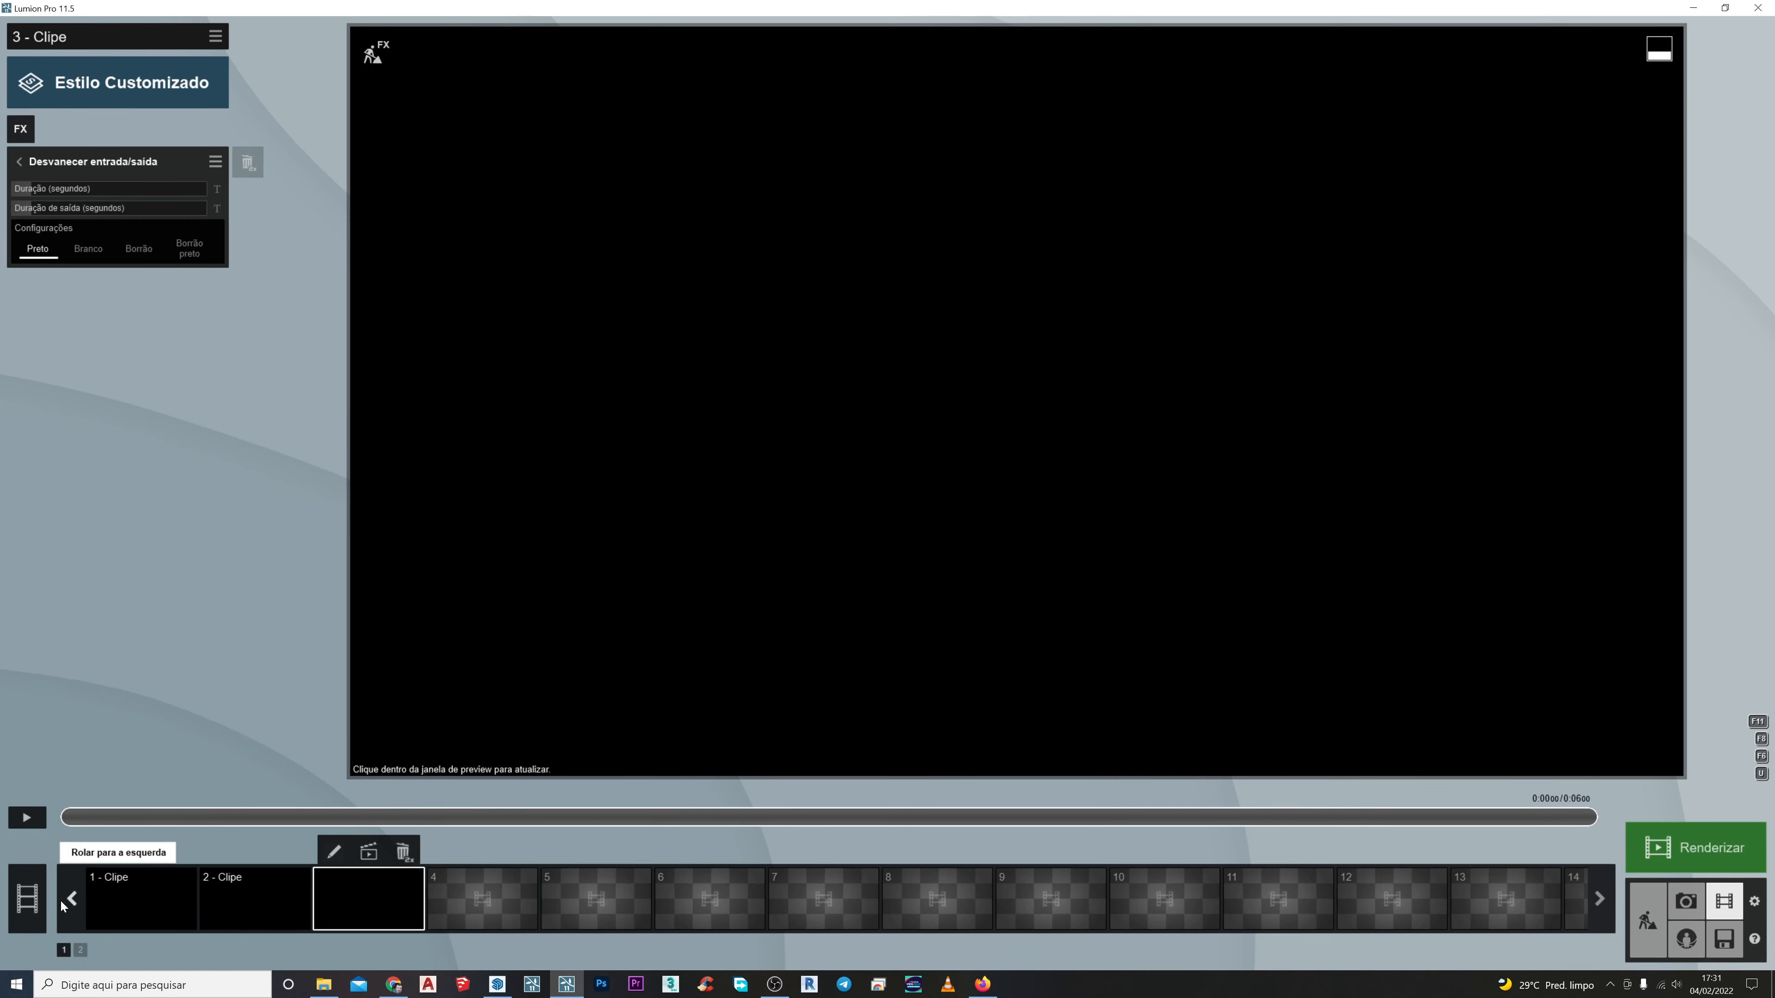
Play the entire movie to preview the fades between the clips
{"action": "left_click", "coordinate": [26, 899]}
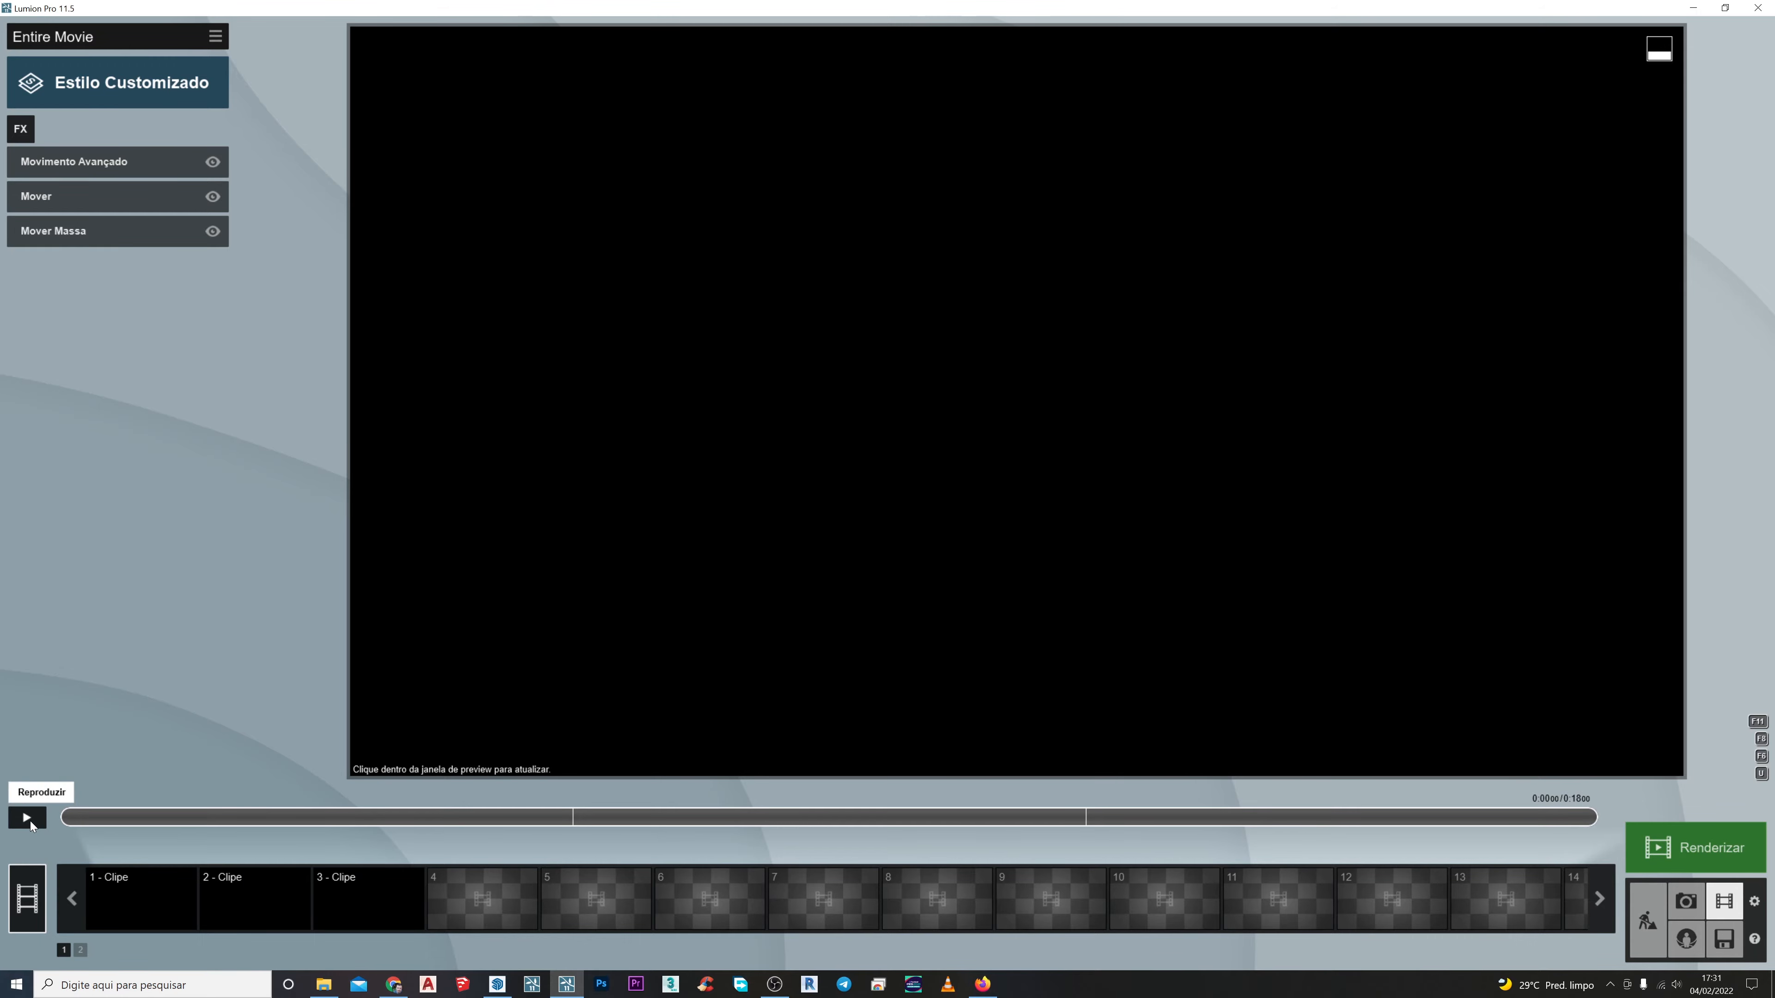
{"action": "left_click", "coordinate": [27, 818]}
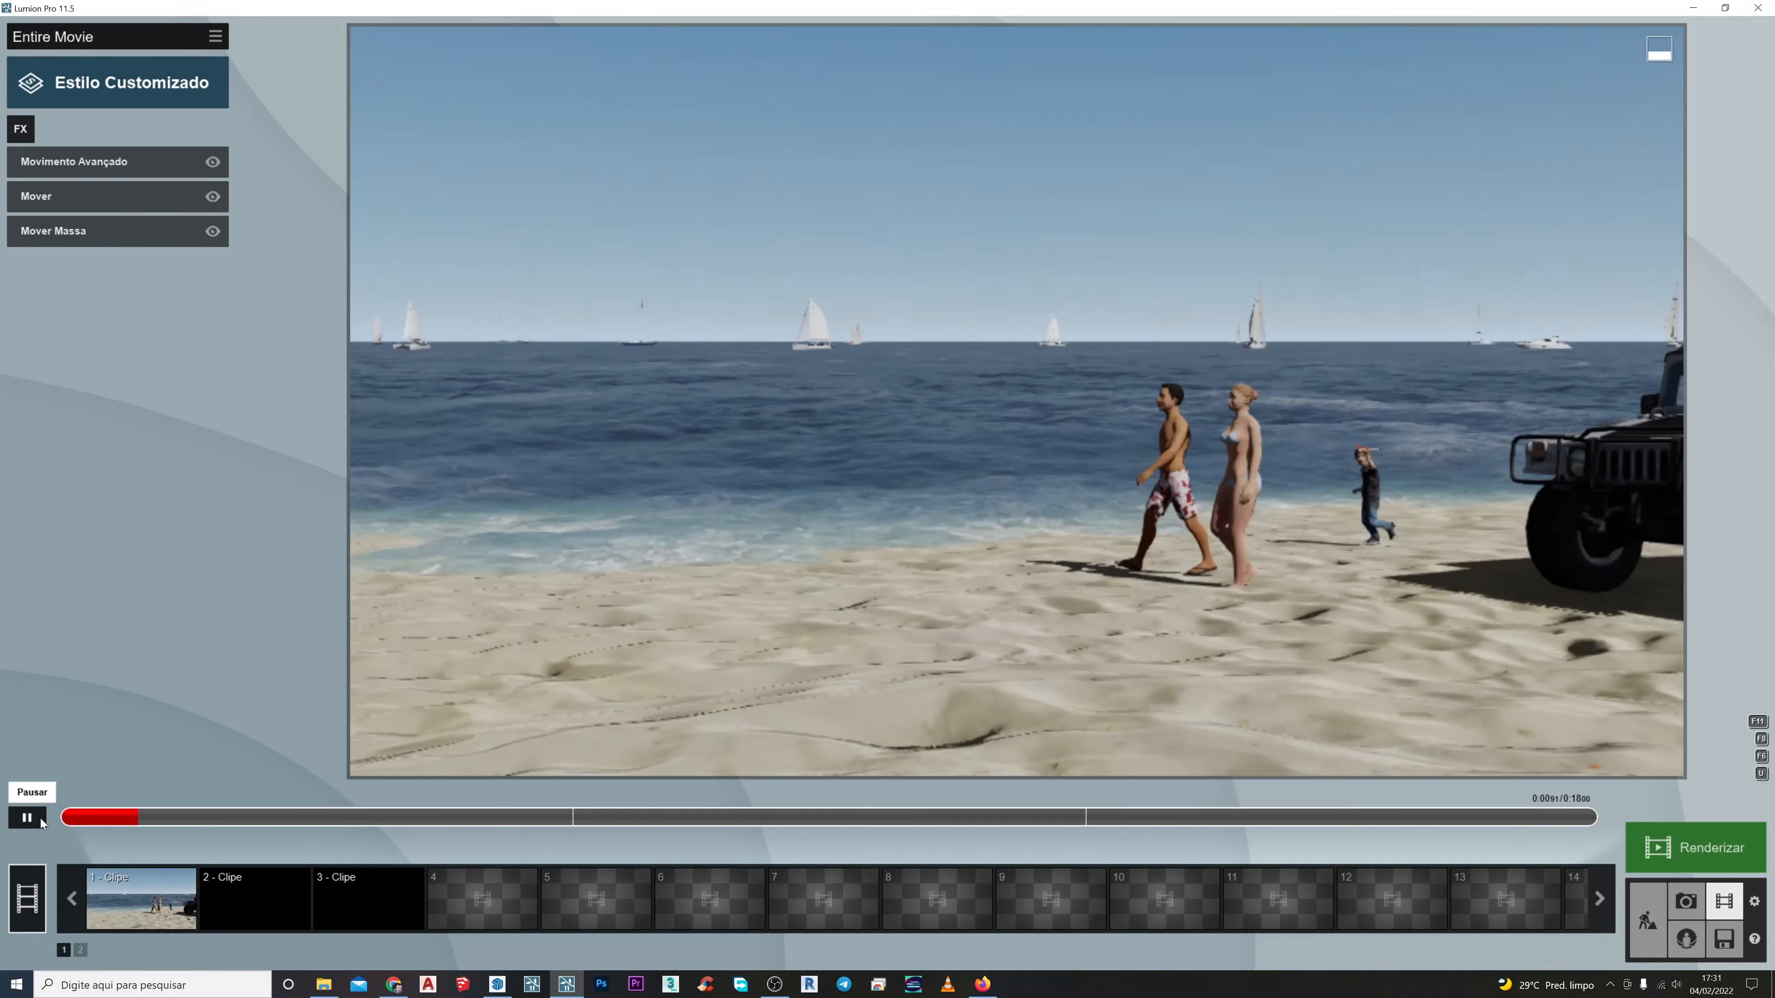
{"action": "left_click", "coordinate": [26, 818]}
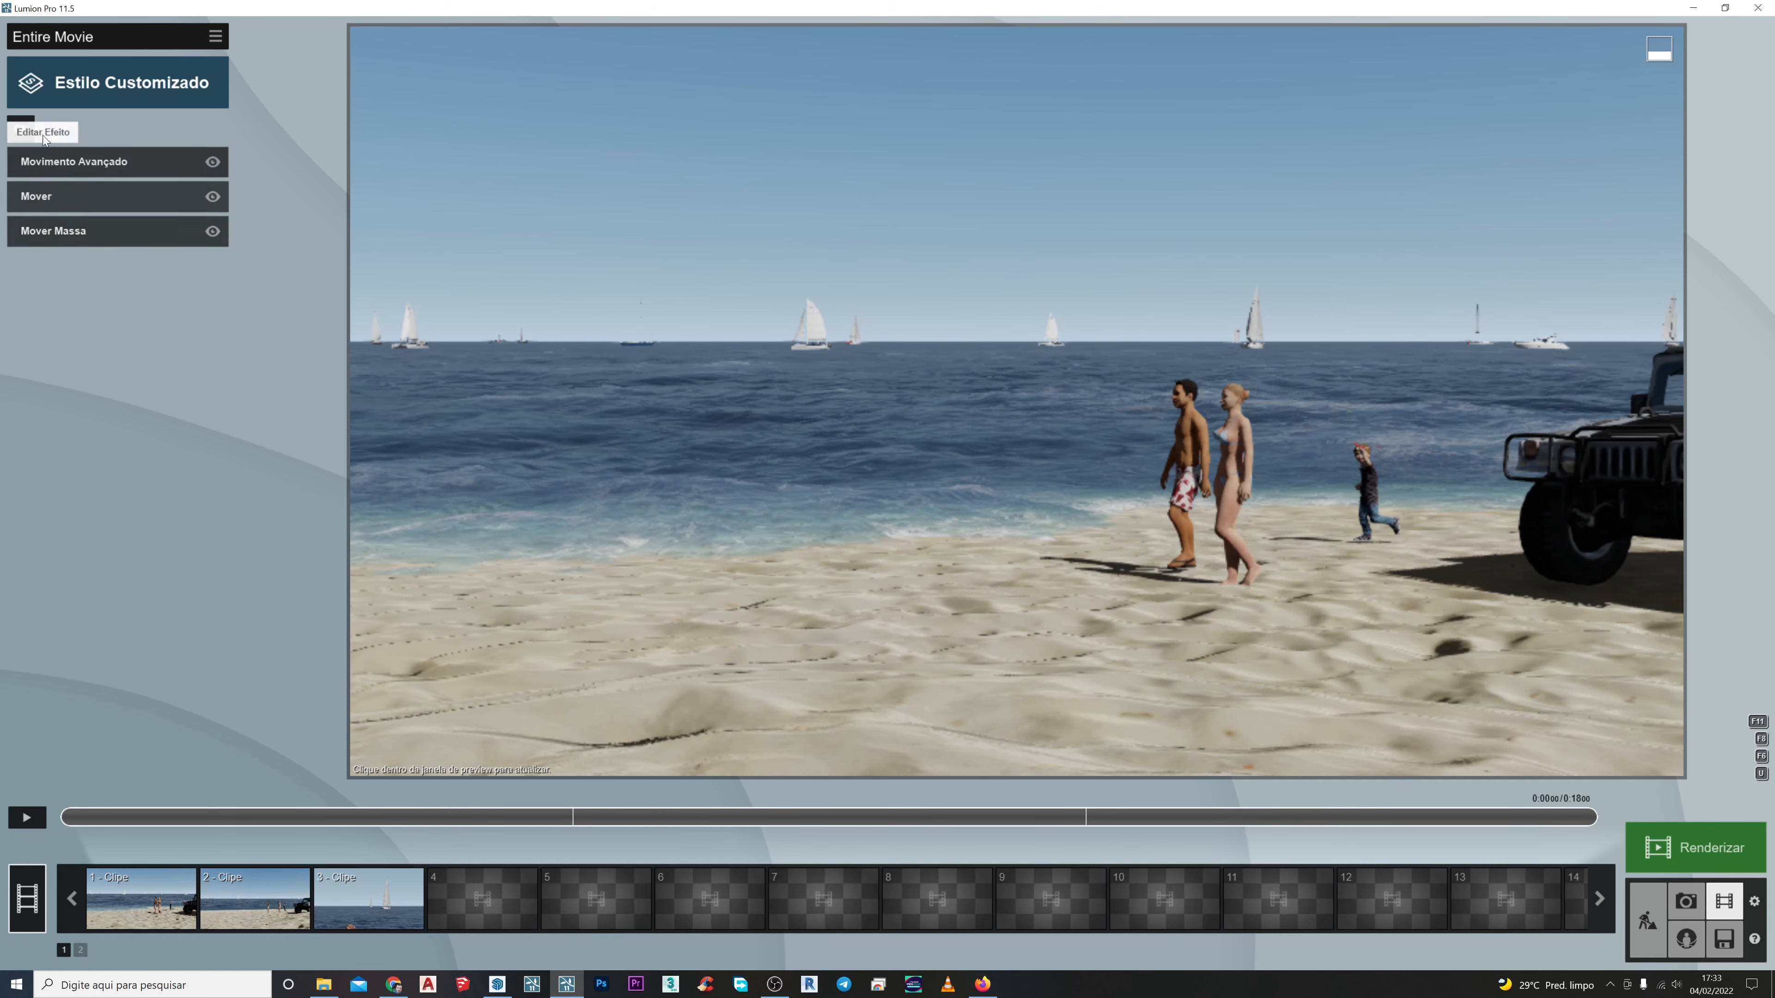
Add the Borrão de movimento camera effect to the entire movie and play the animation to preview the blur
{"action": "left_click", "coordinate": [19, 134]}
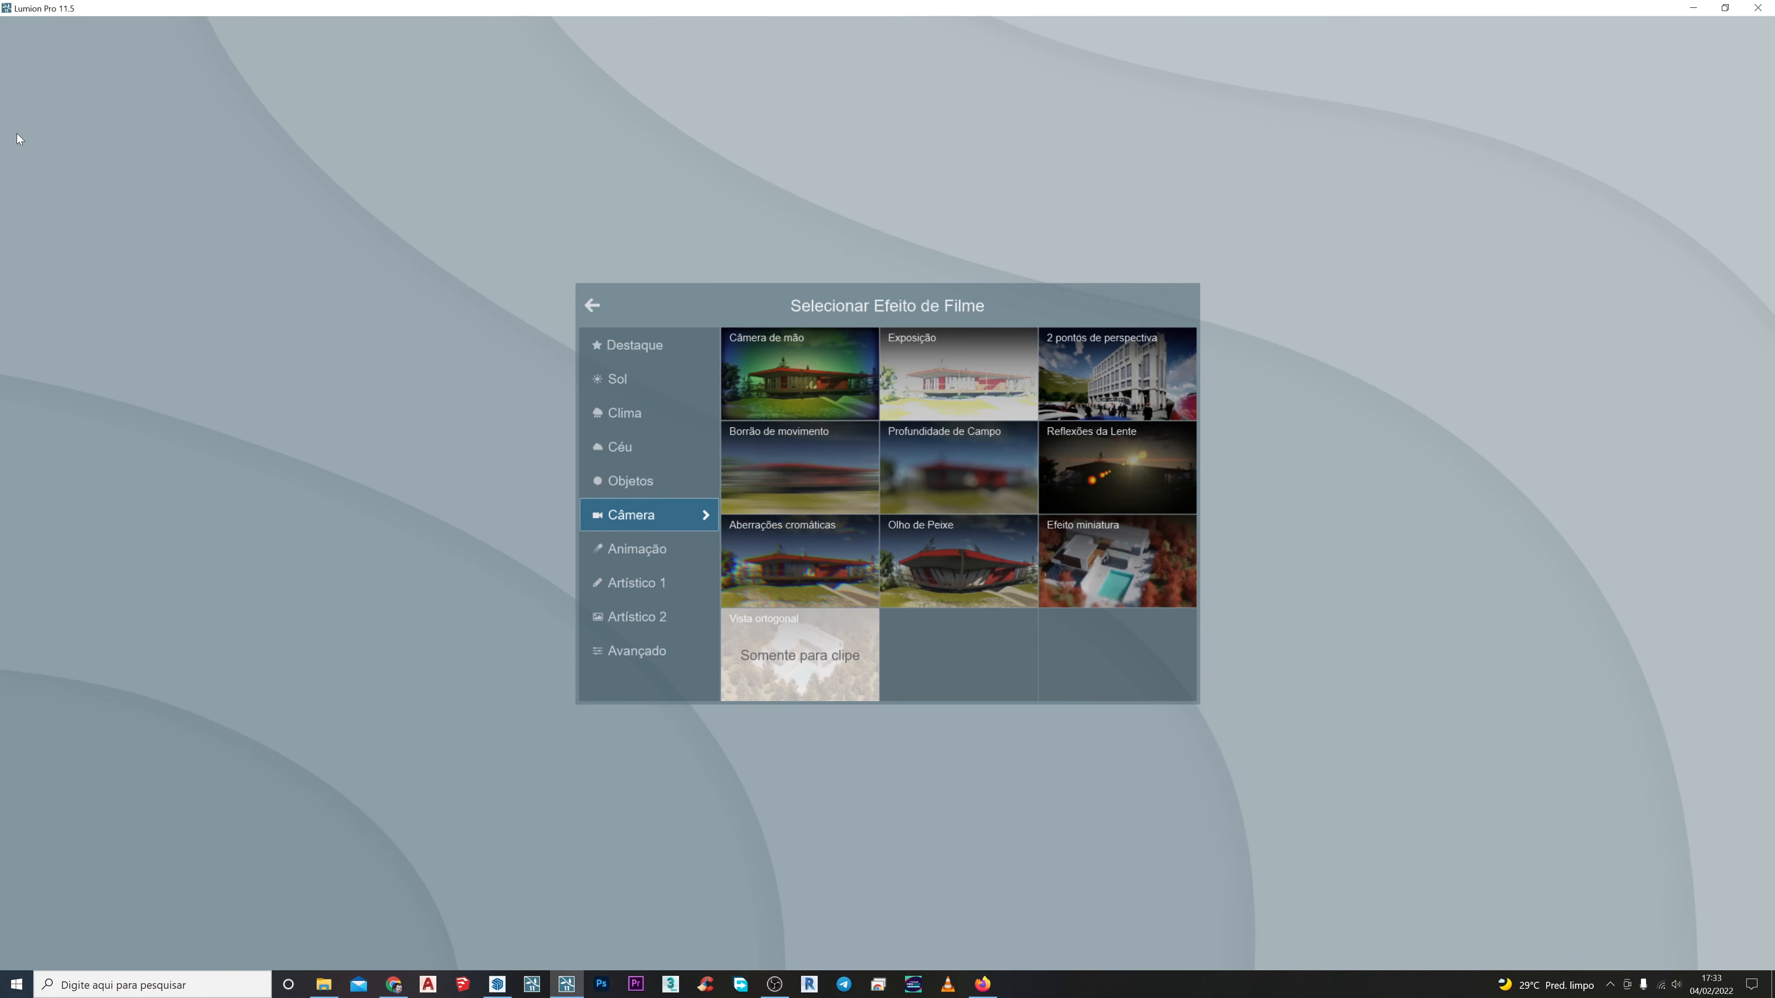
{"action": "left_click", "coordinate": [777, 473]}
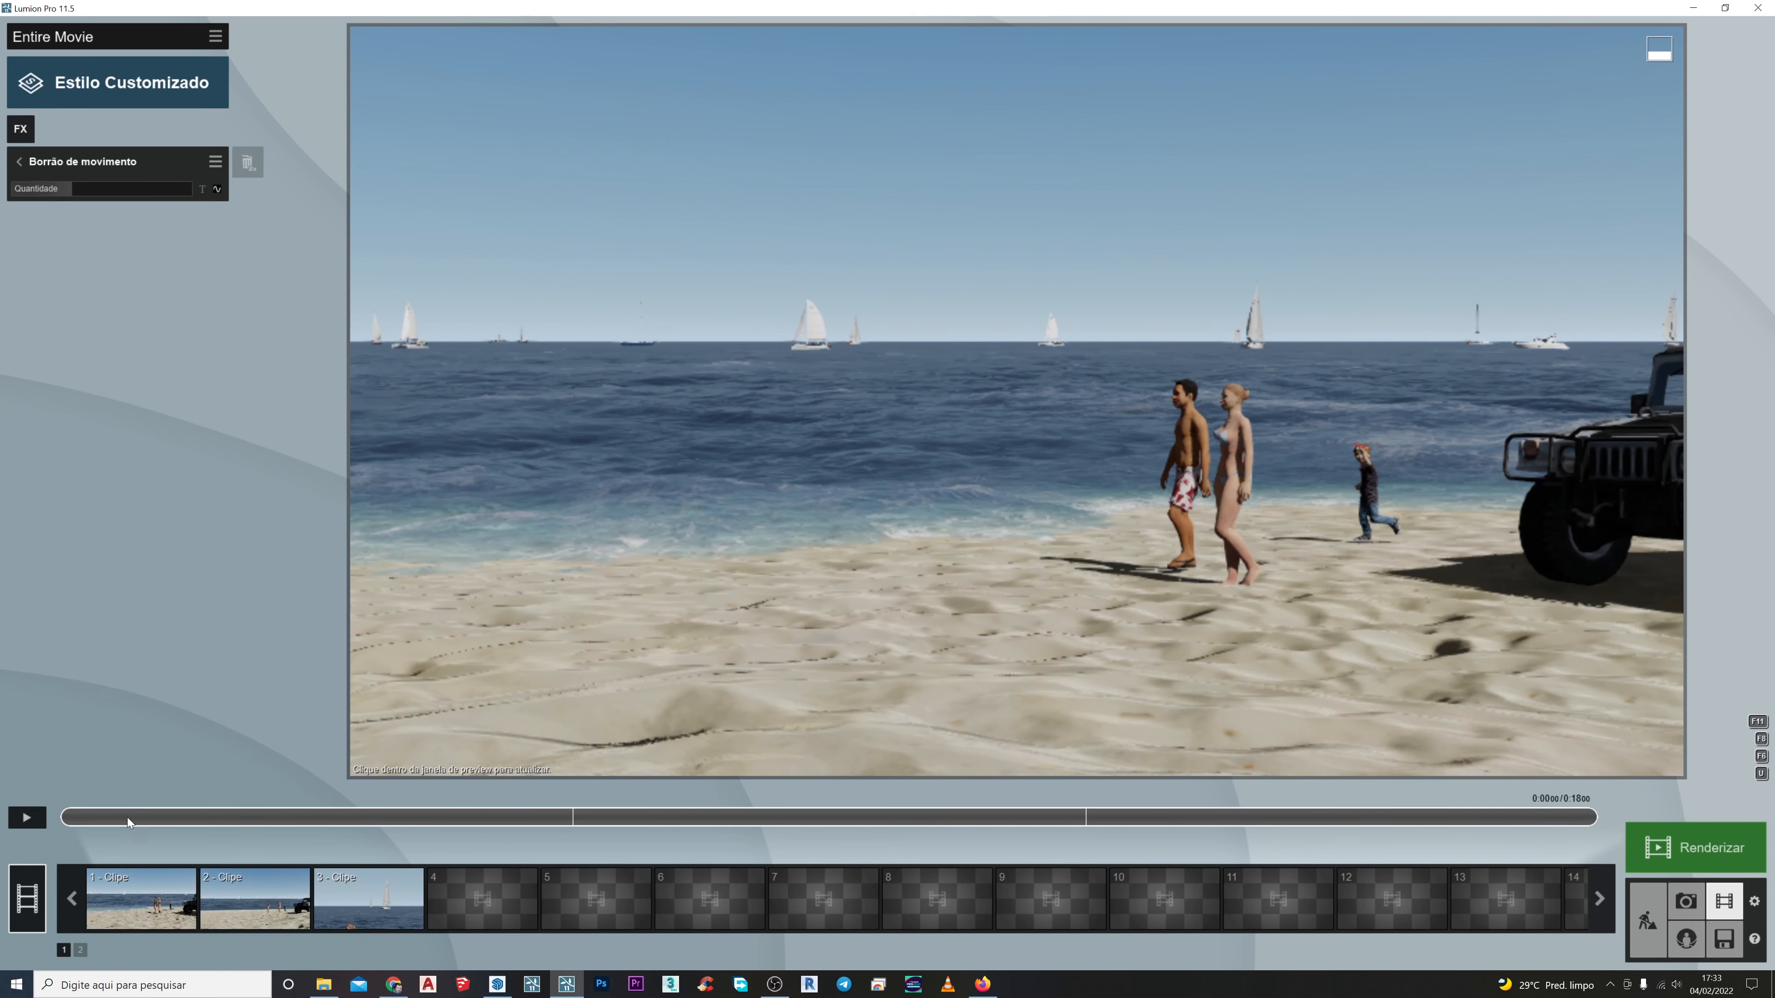
{"action": "left_click", "coordinate": [27, 818]}
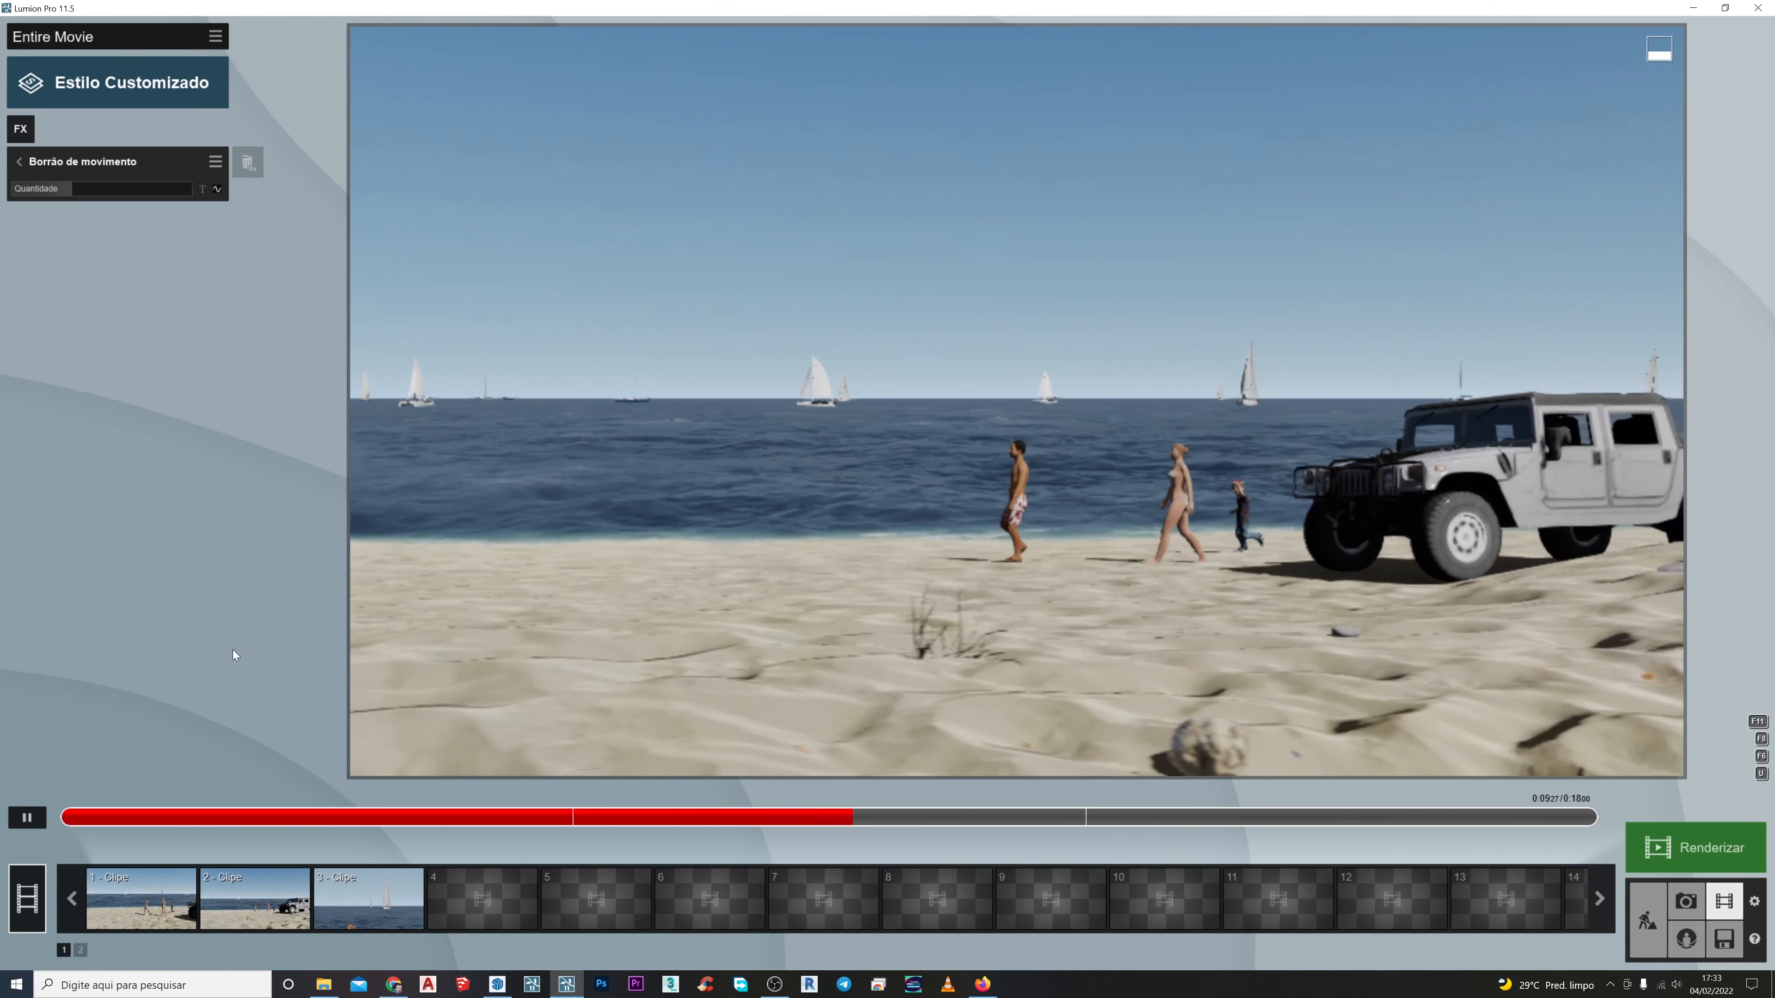
{"action": "left_click", "coordinate": [27, 817]}
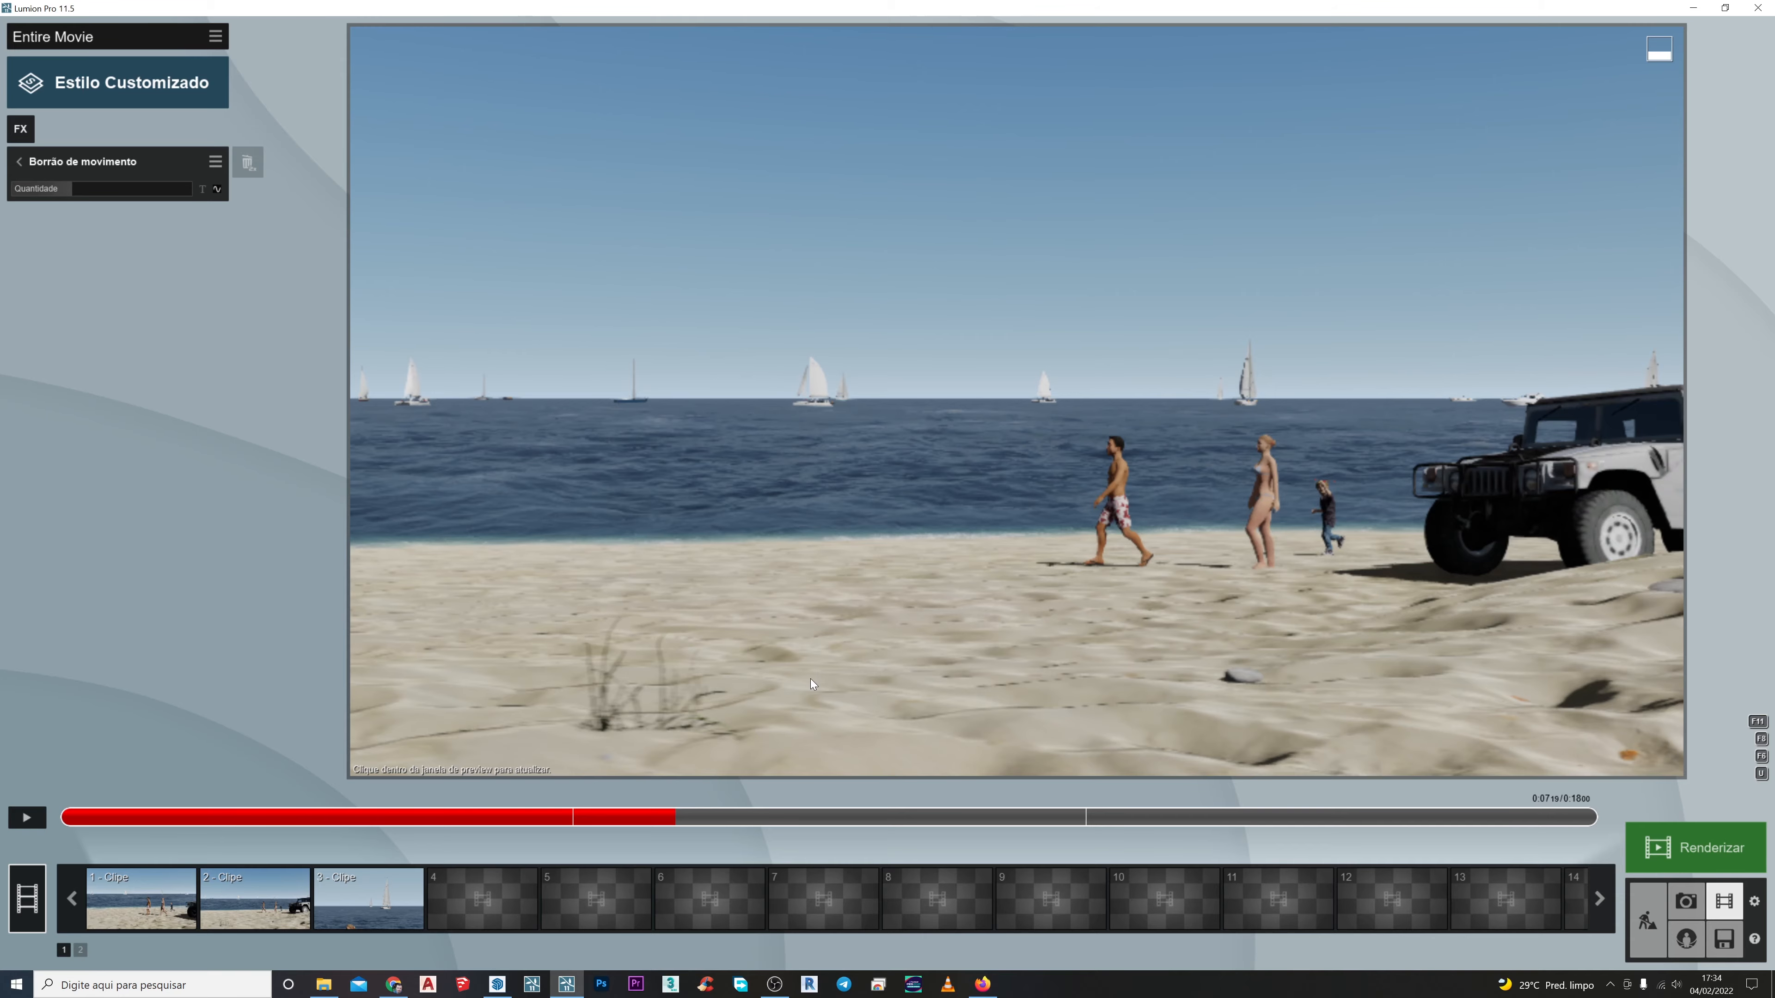
Record a new clip 4 with two identical camera keyframes, framed farther back on the man, woman, boy and SUV
{"action": "left_click", "coordinate": [481, 895]}
{"action": "left_click", "coordinate": [484, 723]}
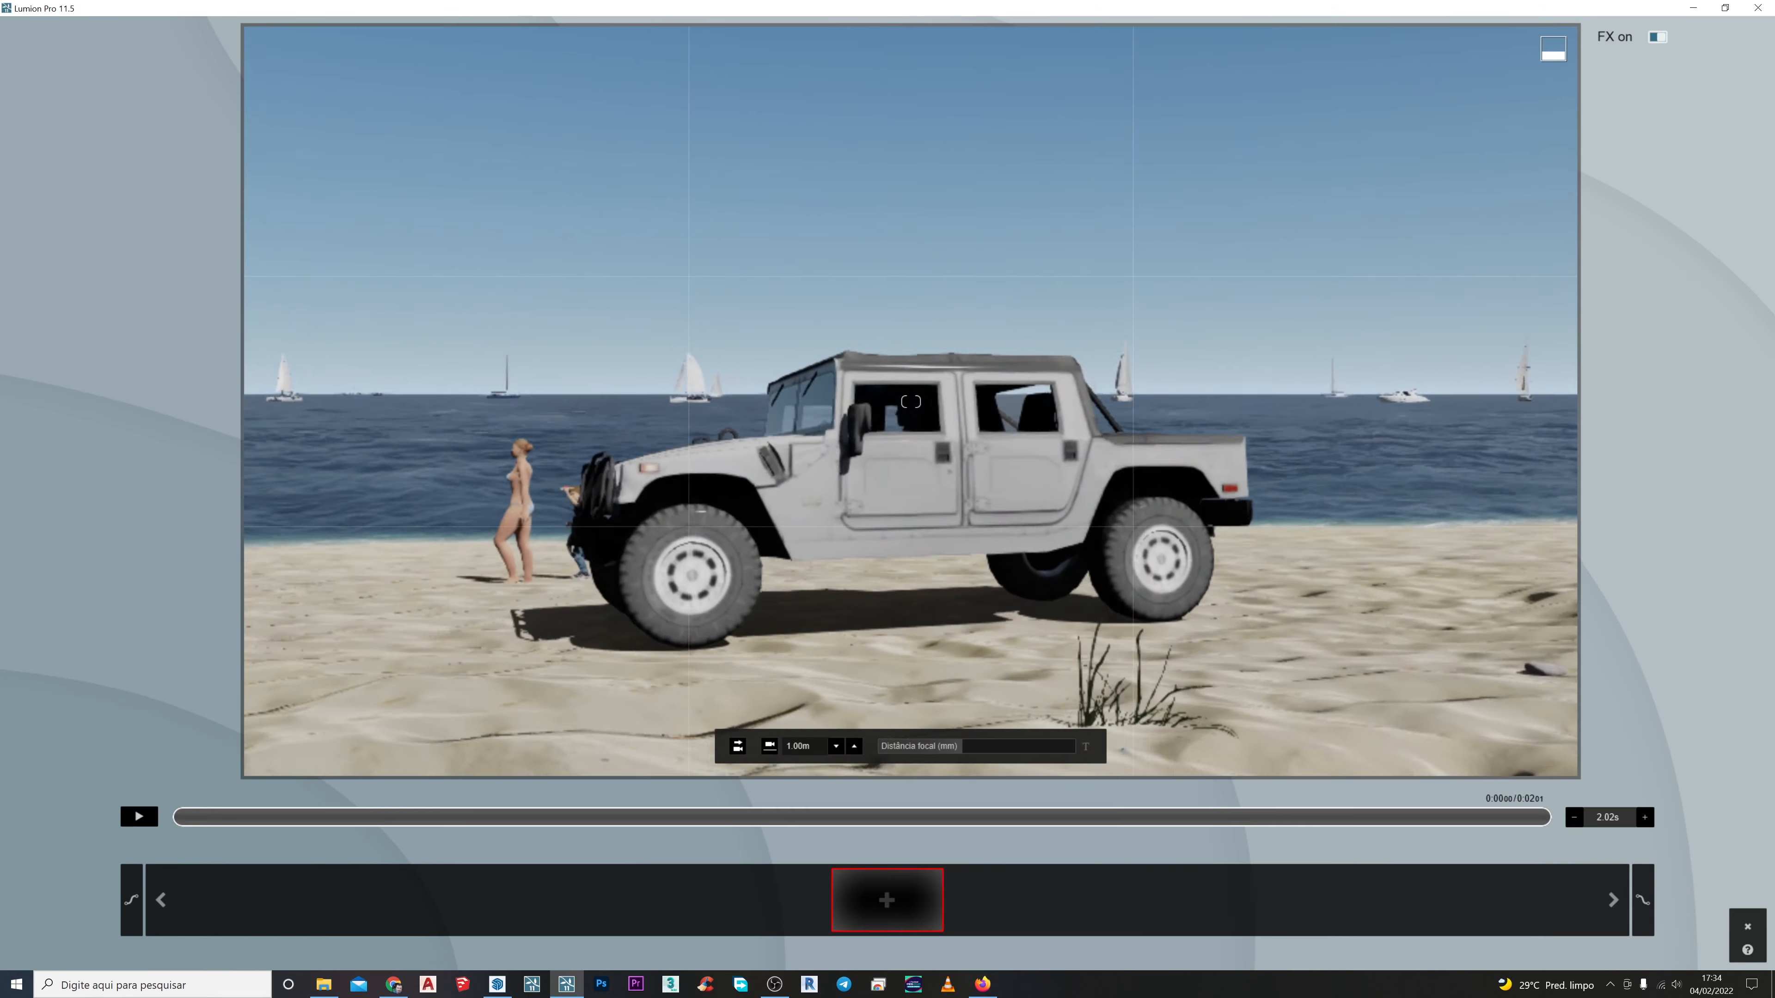
{"action": "key", "text": "q"}
{"action": "right_click_drag", "start_coordinate": [911, 402], "coordinate": [871, 404]}
{"action": "key", "text": "s"}
{"action": "key", "text": "e"}
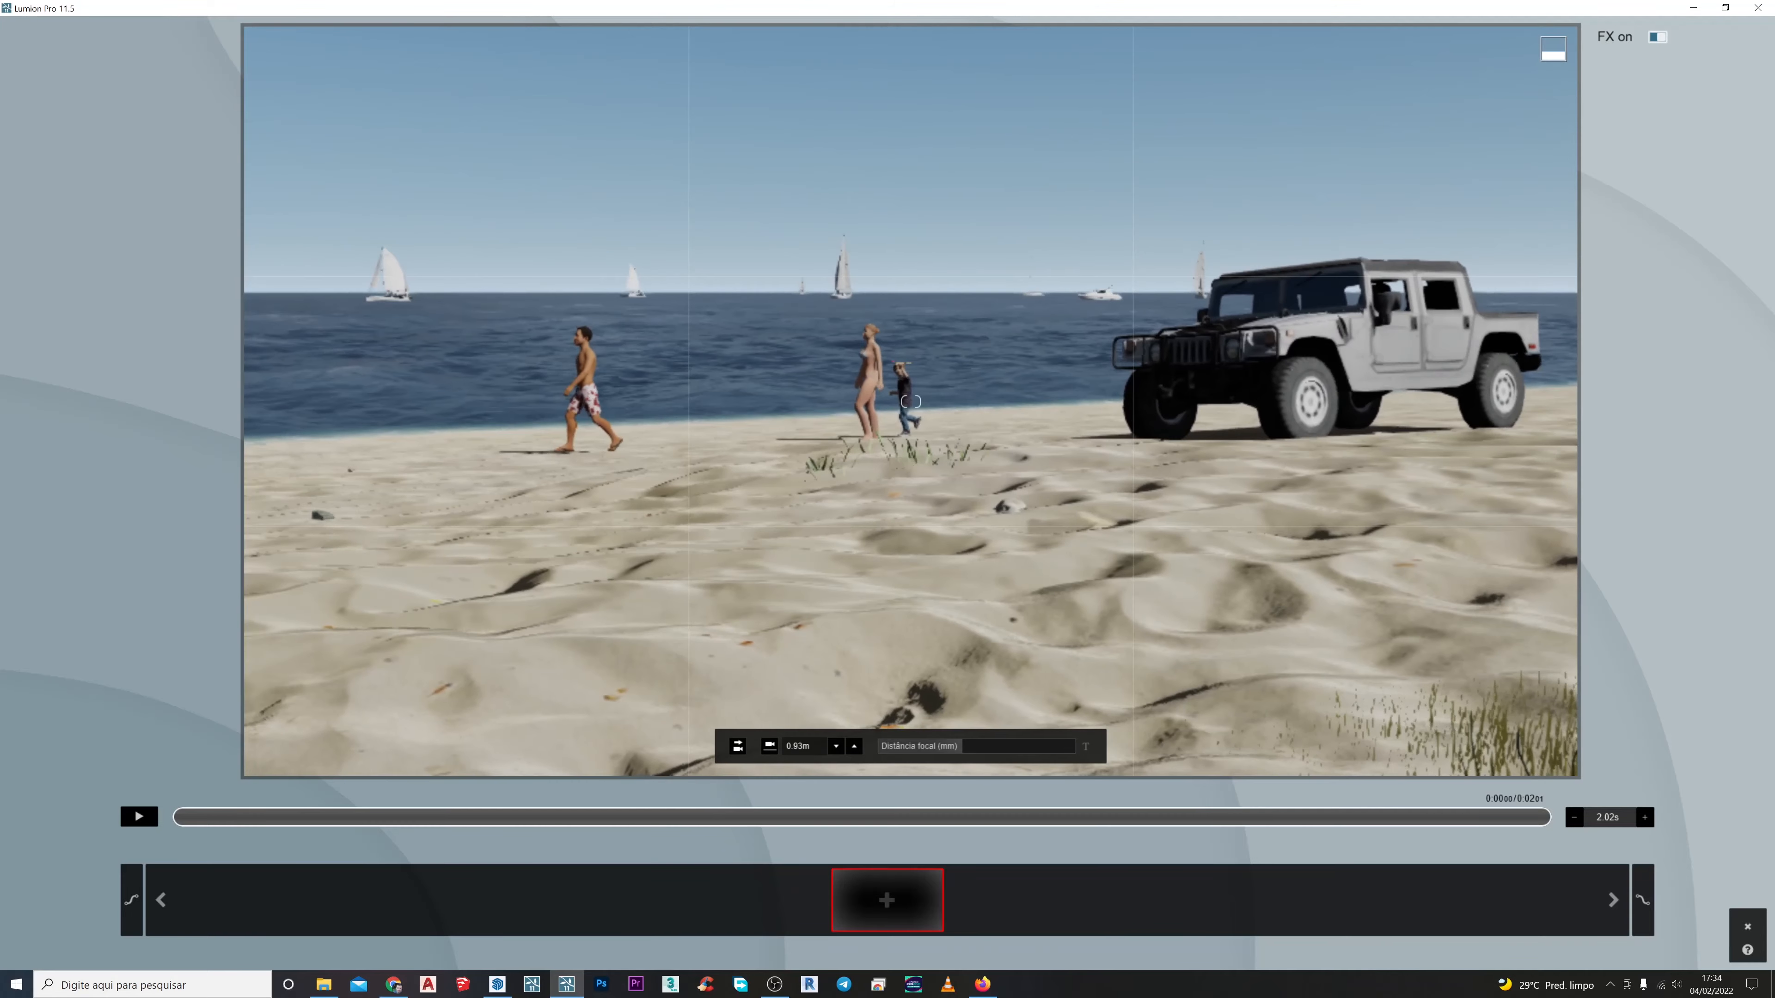
{"action": "left_click", "coordinate": [900, 908]}
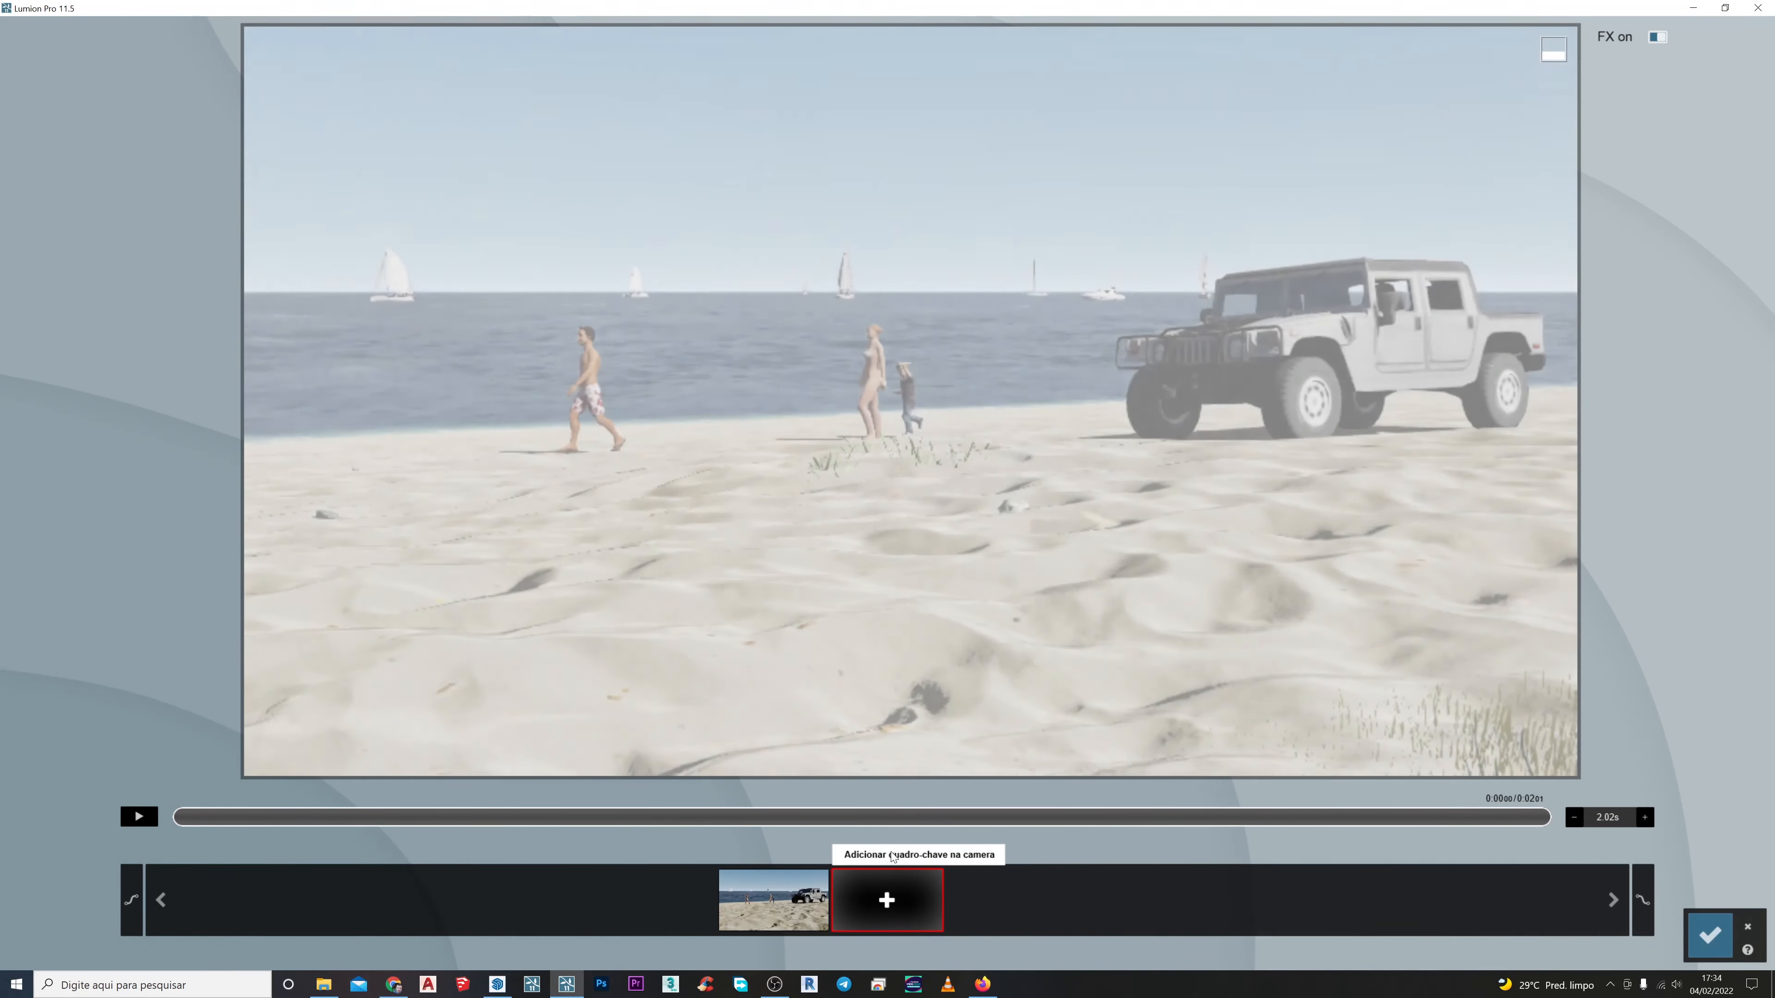
{"action": "left_click", "coordinate": [886, 902]}
Set clip 4's duration to 6 s, switch its camera path to a fast start and end, and confirm the clip
{"action": "left_click", "coordinate": [1607, 817]}
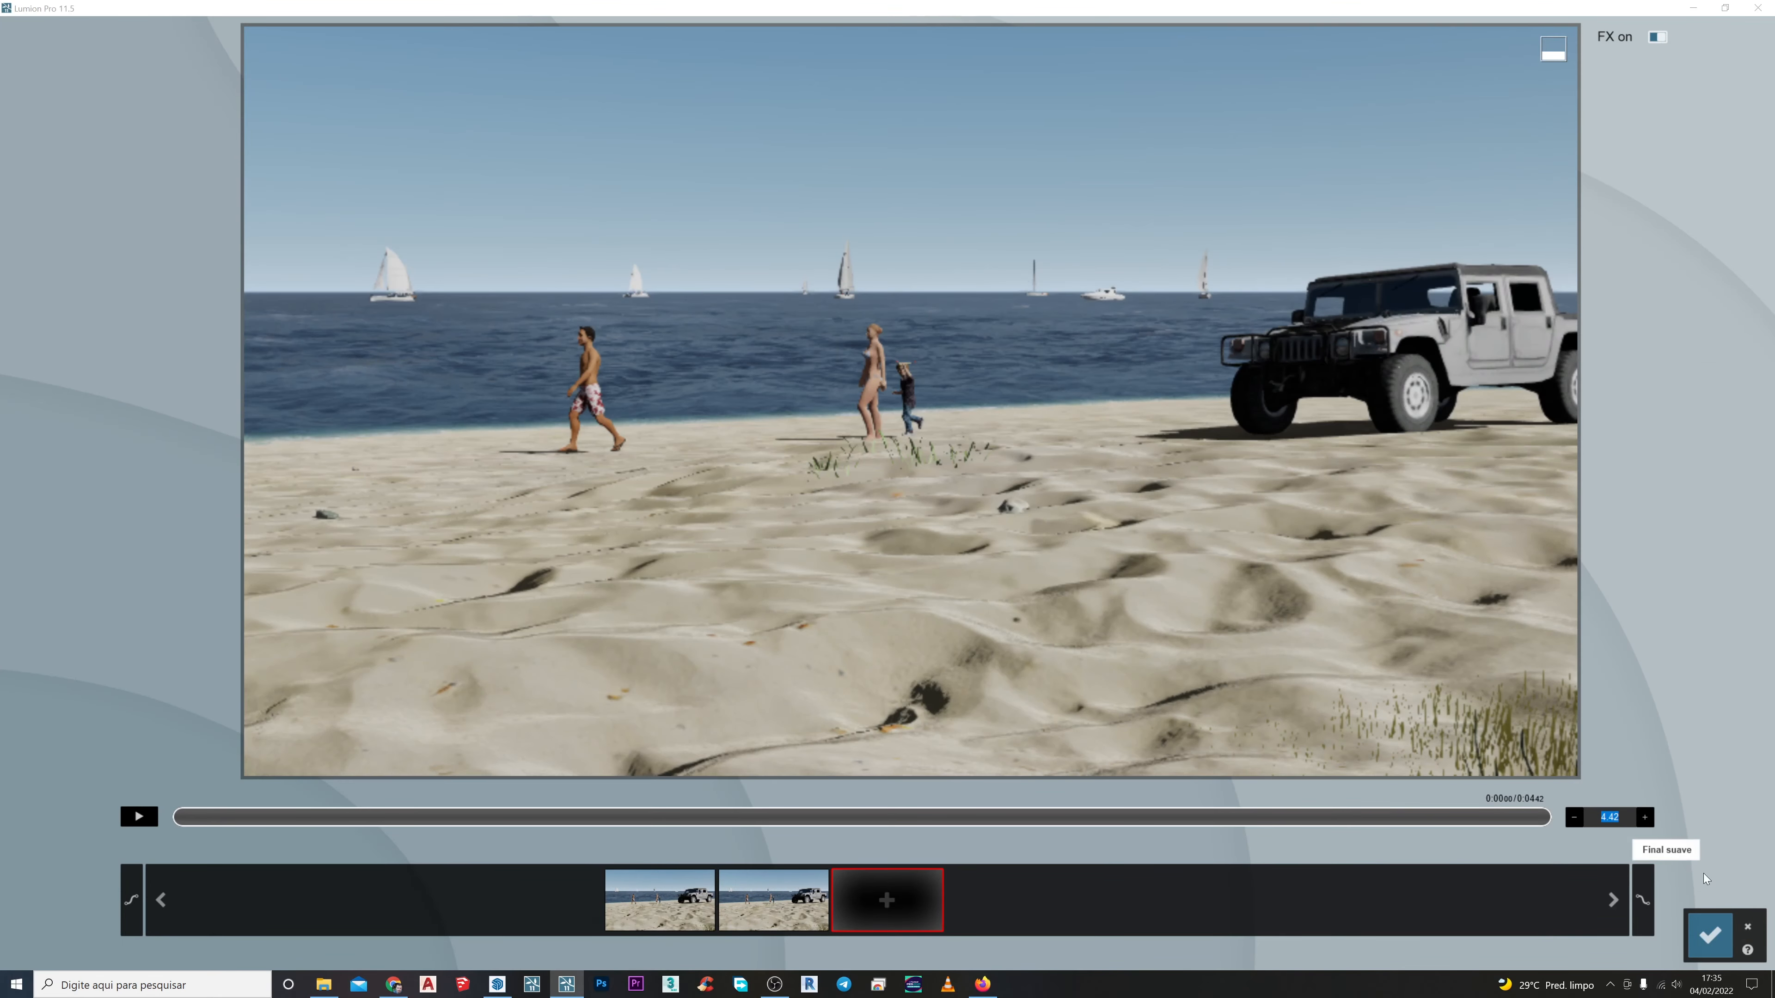
{"action": "type", "text": "6"}
{"action": "key", "text": "Return"}
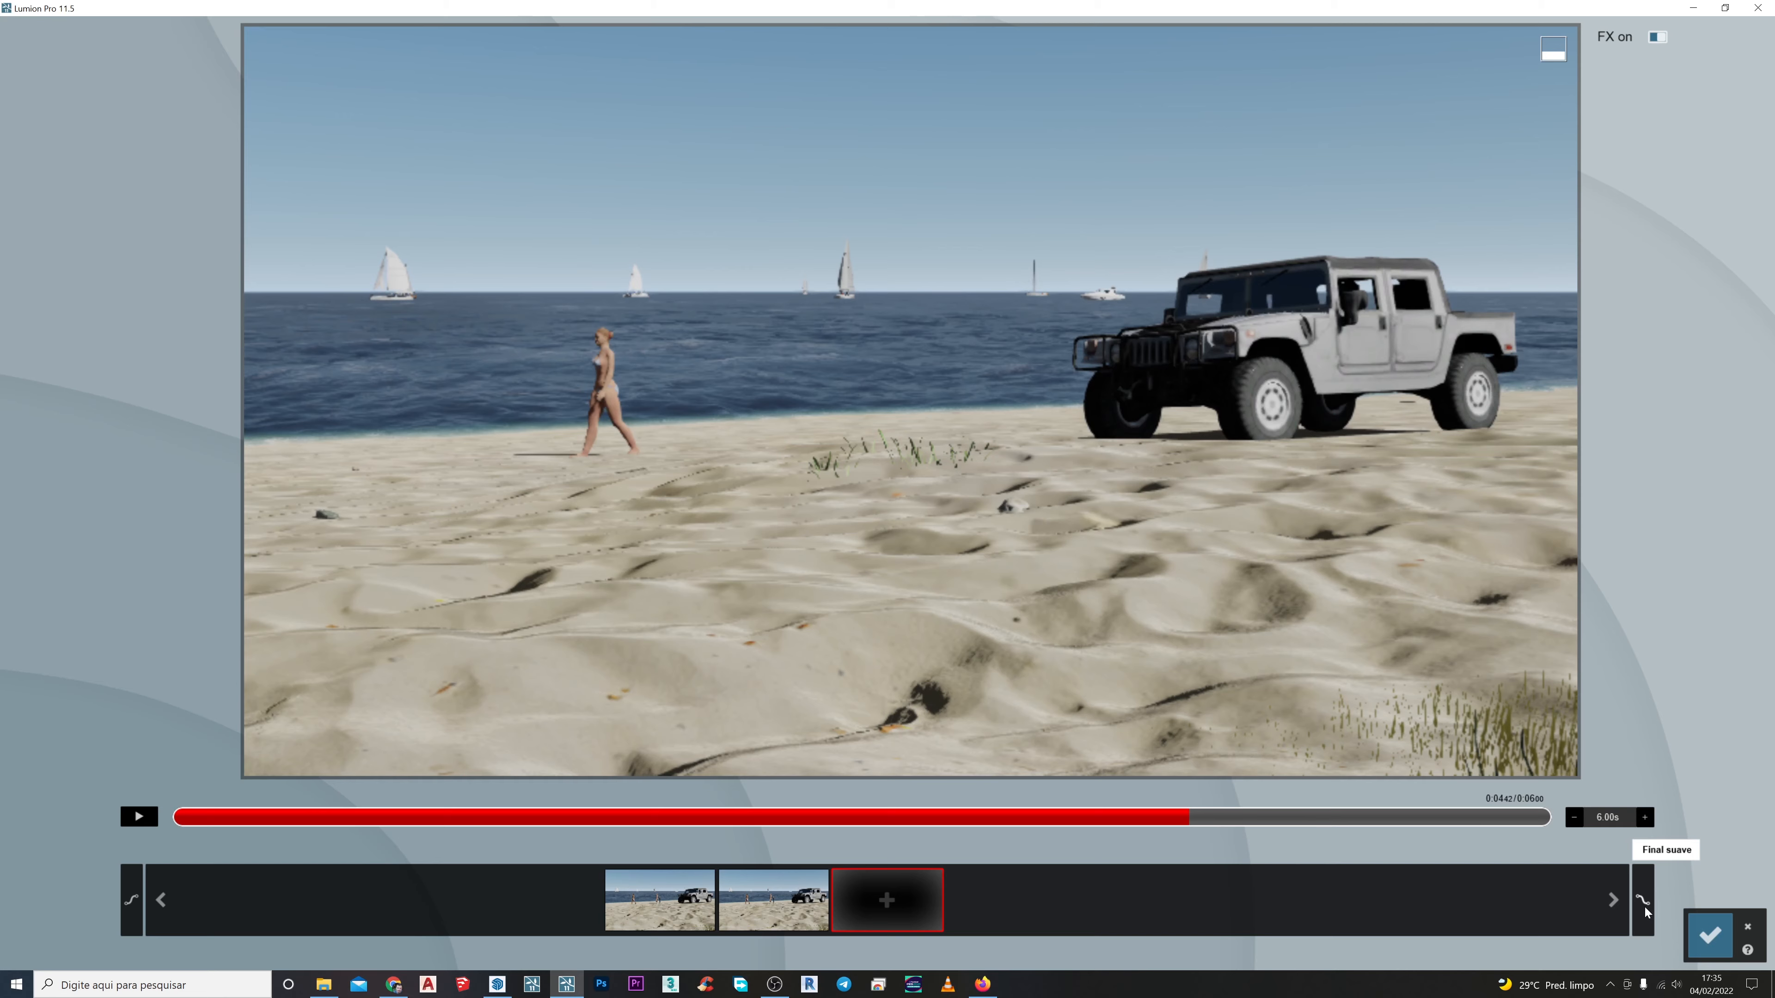
{"action": "left_click", "coordinate": [133, 904]}
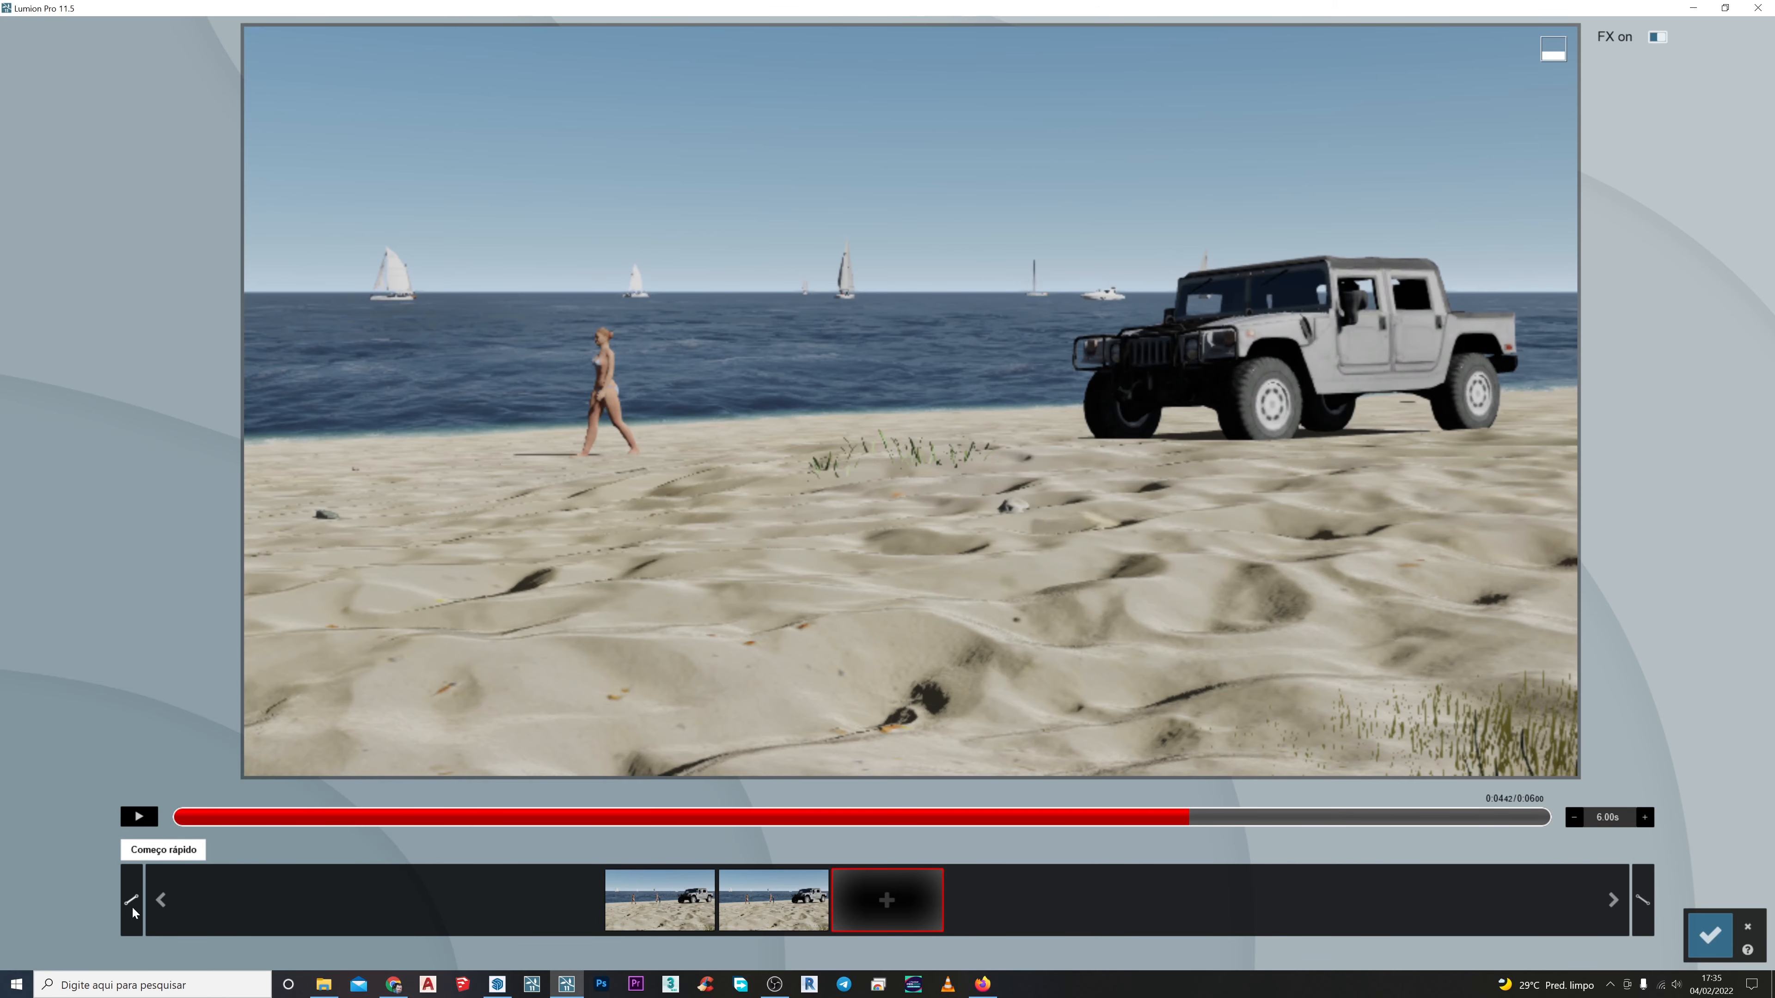
{"action": "left_click", "coordinate": [1717, 945]}
Scrub and play the entire movie through the third clip and into clip 4 to check the vehicle's movement
{"action": "left_click", "coordinate": [21, 904]}
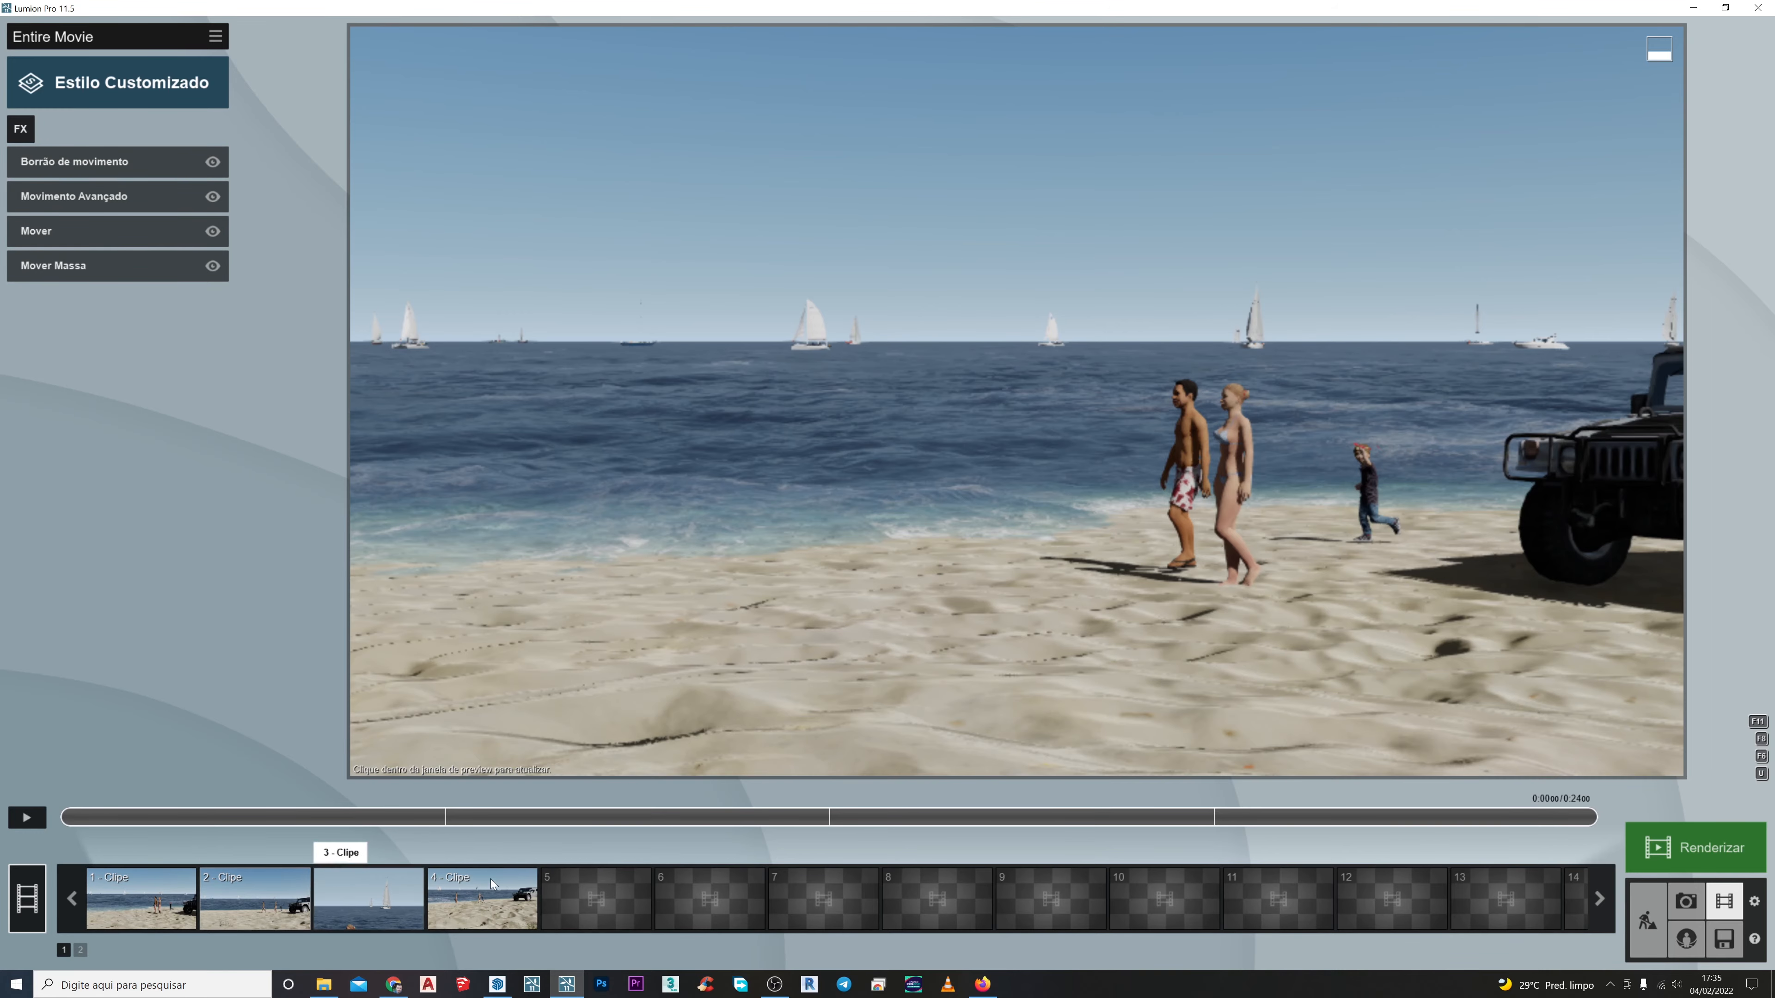
{"action": "left_click_drag", "start_coordinate": [225, 818], "coordinate": [1025, 826]}
{"action": "left_click", "coordinate": [27, 818]}
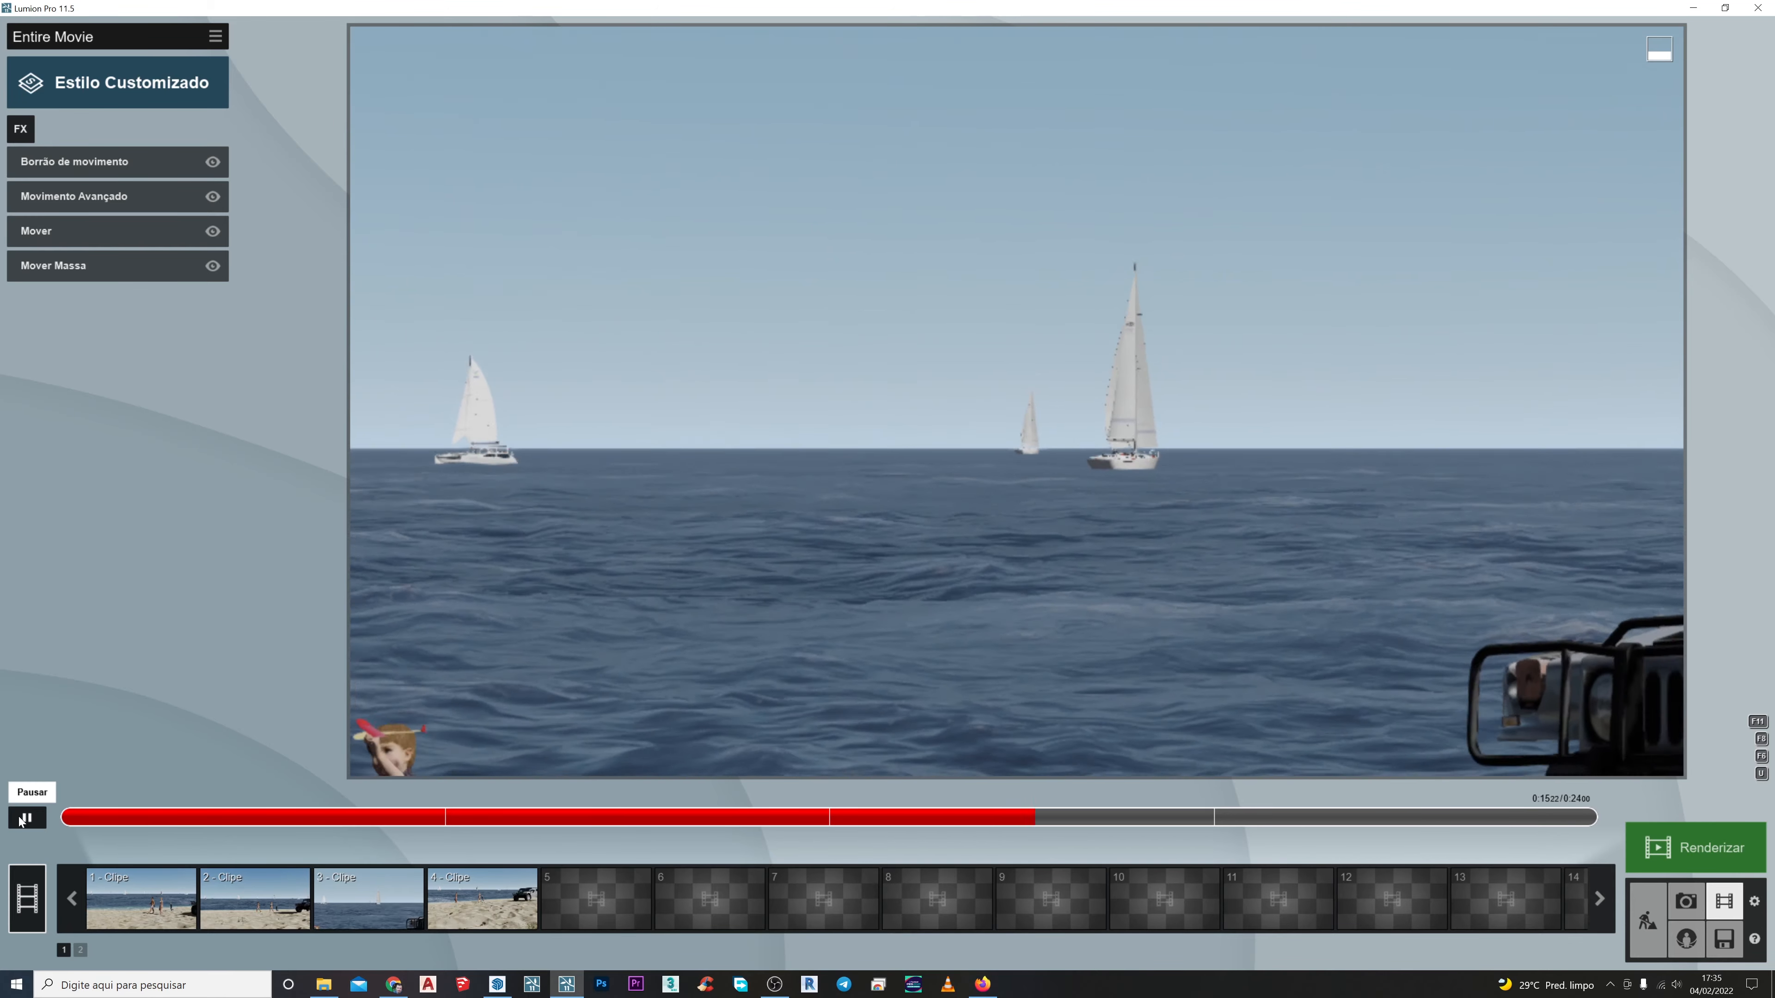
{"action": "mouse_move", "coordinate": [1365, 820]}
{"action": "left_mouse_down"}
{"action": "mouse_move", "coordinate": [1415, 827]}
{"action": "mouse_move", "coordinate": [1319, 818]}
{"action": "mouse_move", "coordinate": [1382, 818]}
{"action": "left_mouse_up"}
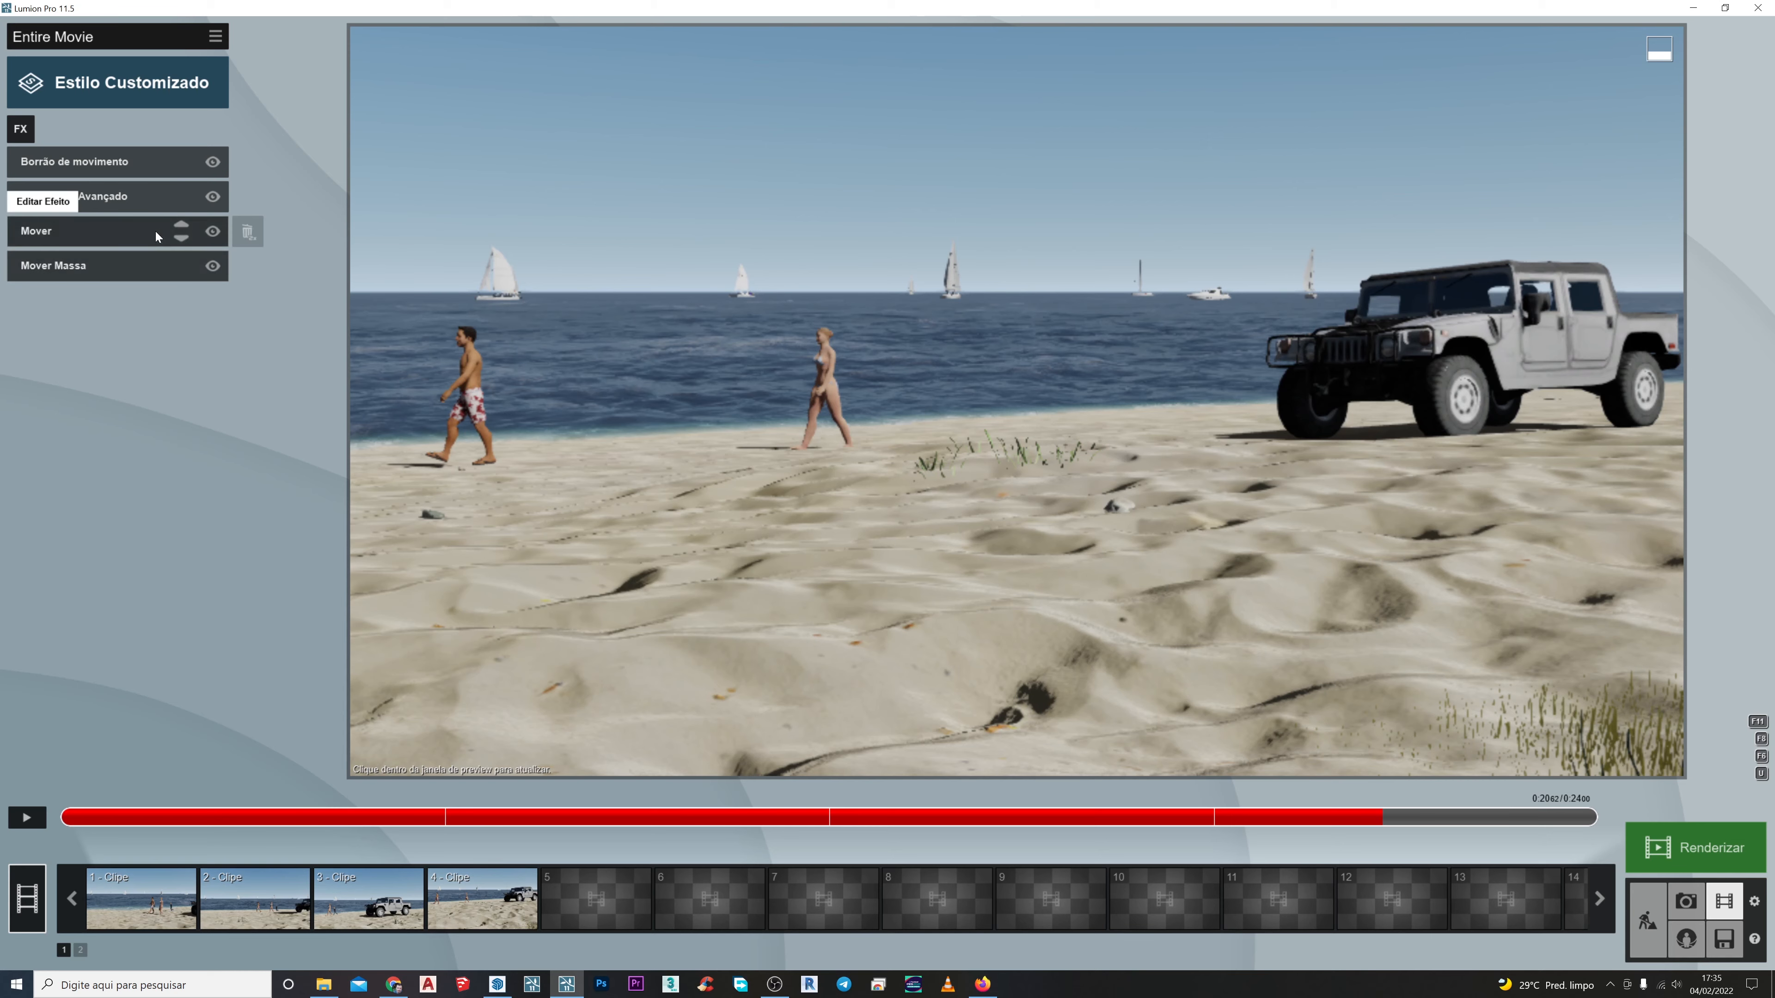
Set the Borrão de movimento amount to 3.0 and scrub clip 4 to check the blur
{"action": "left_click", "coordinate": [108, 162]}
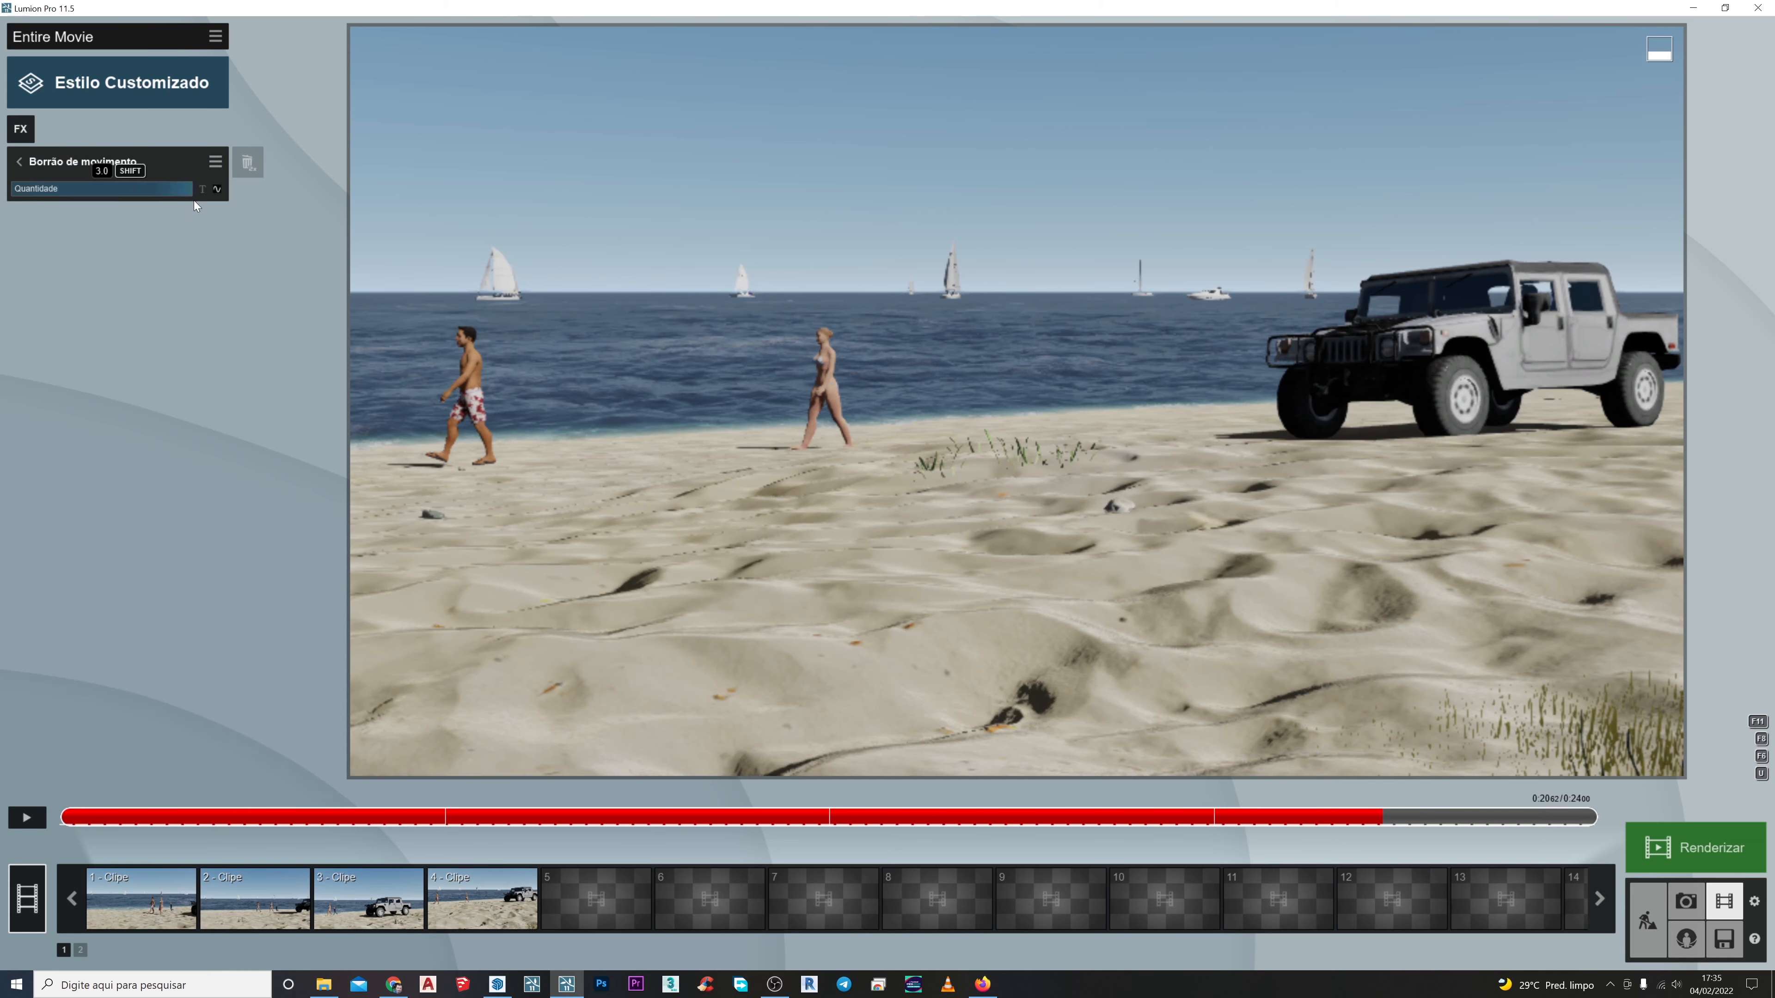
{"action": "mouse_move", "coordinate": [1328, 814]}
{"action": "left_mouse_down"}
{"action": "mouse_move", "coordinate": [1237, 815]}
{"action": "mouse_move", "coordinate": [1357, 811]}
{"action": "mouse_move", "coordinate": [1341, 815]}
{"action": "left_mouse_up"}
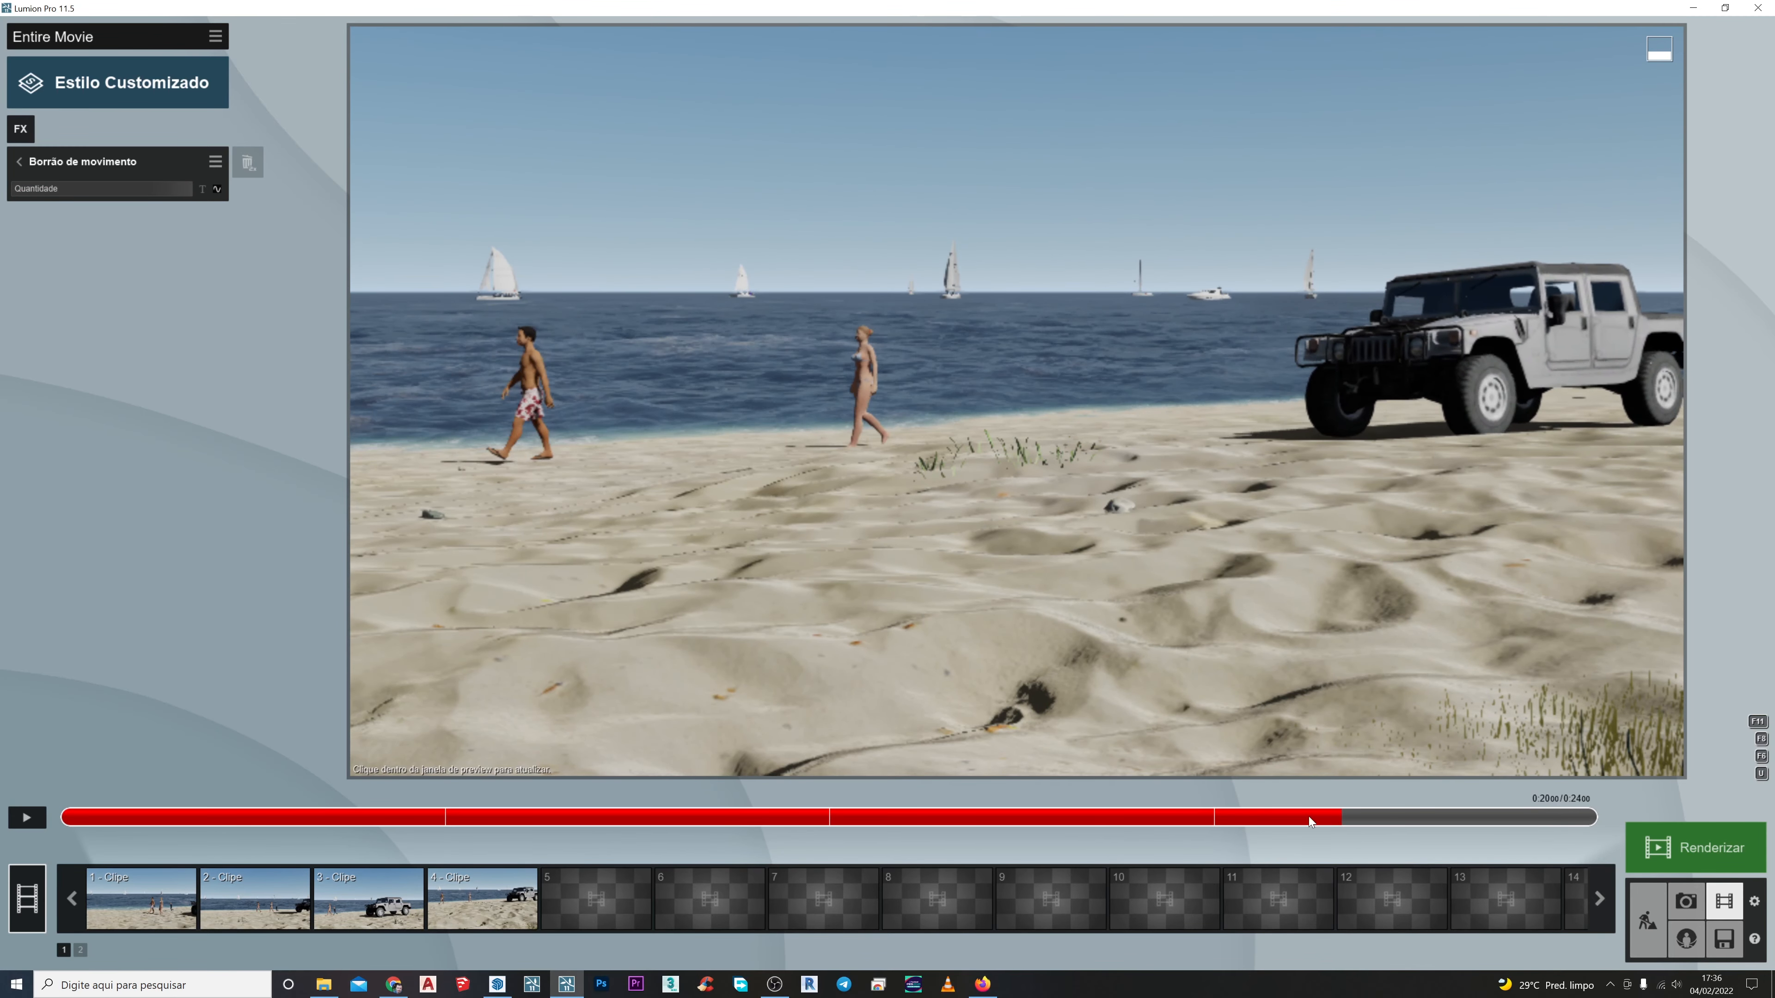